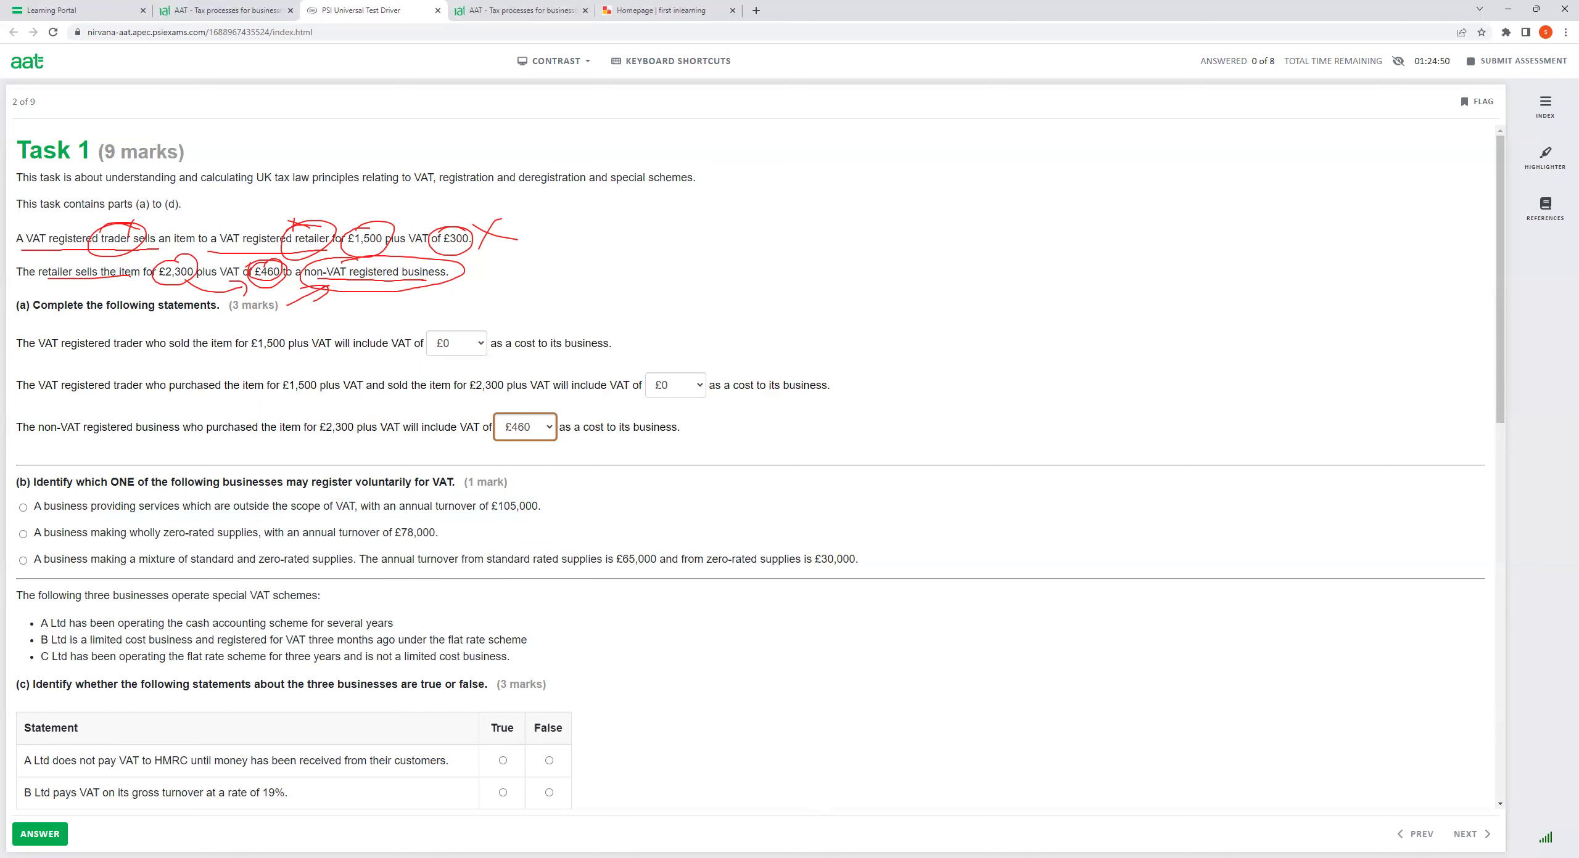
Step: Annotate question (b)'s first option: circle "outside the scope of VAT" and £105,000, note "Exempt" and 85000, and cross the option out
{"action": "left_click", "coordinate": [856, 359]}
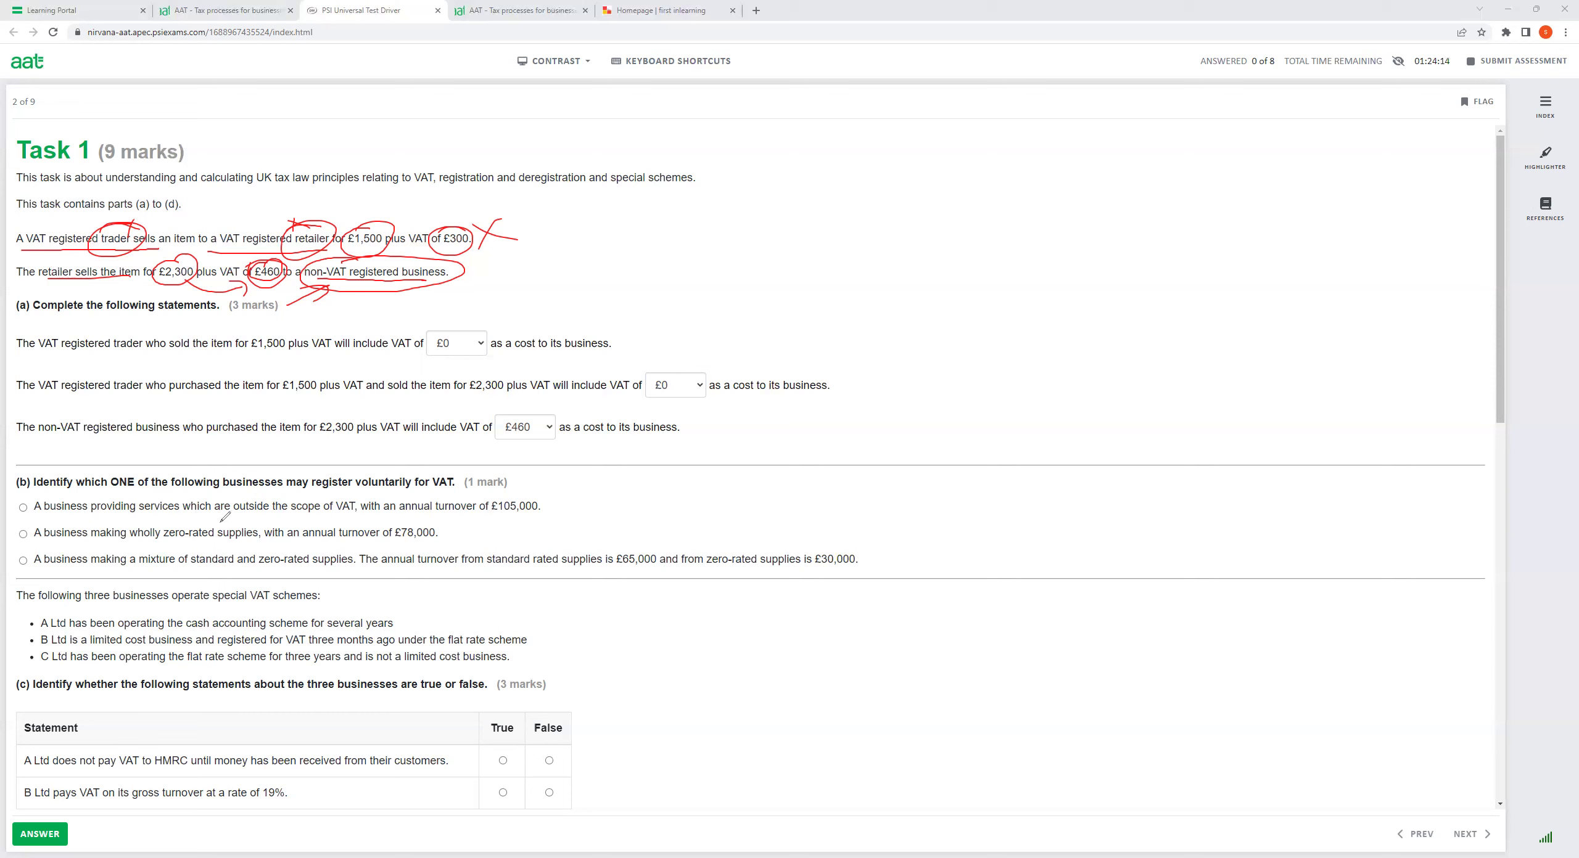
{"action": "left_click_drag", "start_coordinate": [274, 510], "coordinate": [330, 508]}
{"action": "mouse_move", "coordinate": [515, 493]}
{"action": "left_mouse_down"}
{"action": "mouse_move", "coordinate": [578, 508]}
{"action": "mouse_move", "coordinate": [662, 485]}
{"action": "left_mouse_up"}
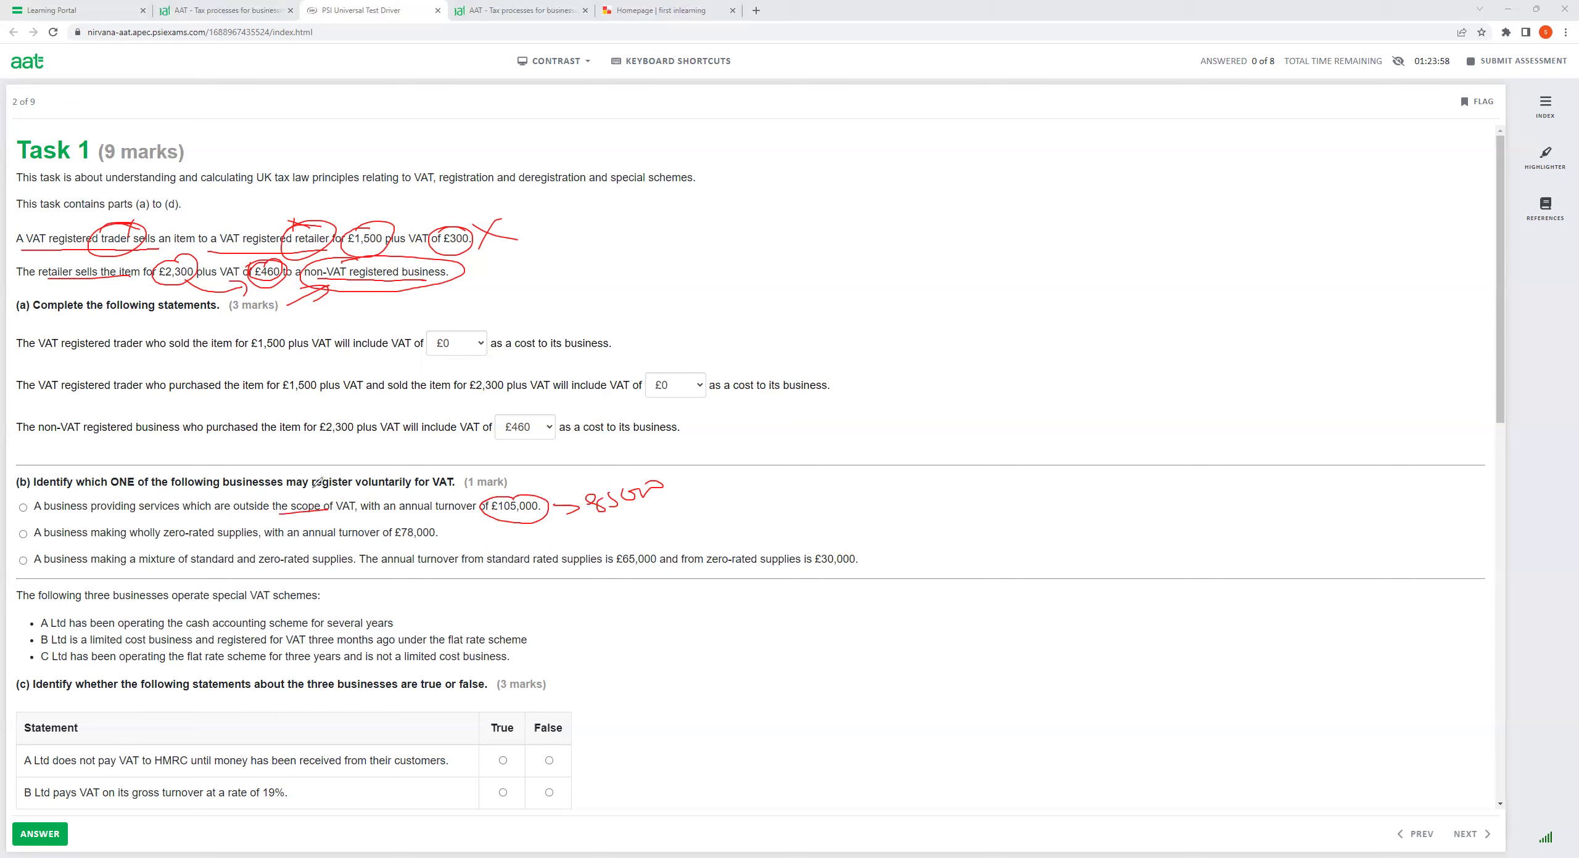
{"action": "mouse_move", "coordinate": [274, 491]}
{"action": "left_mouse_down"}
{"action": "mouse_move", "coordinate": [246, 514]}
{"action": "mouse_move", "coordinate": [360, 510]}
{"action": "mouse_move", "coordinate": [264, 487]}
{"action": "mouse_move", "coordinate": [476, 431]}
{"action": "left_mouse_up"}
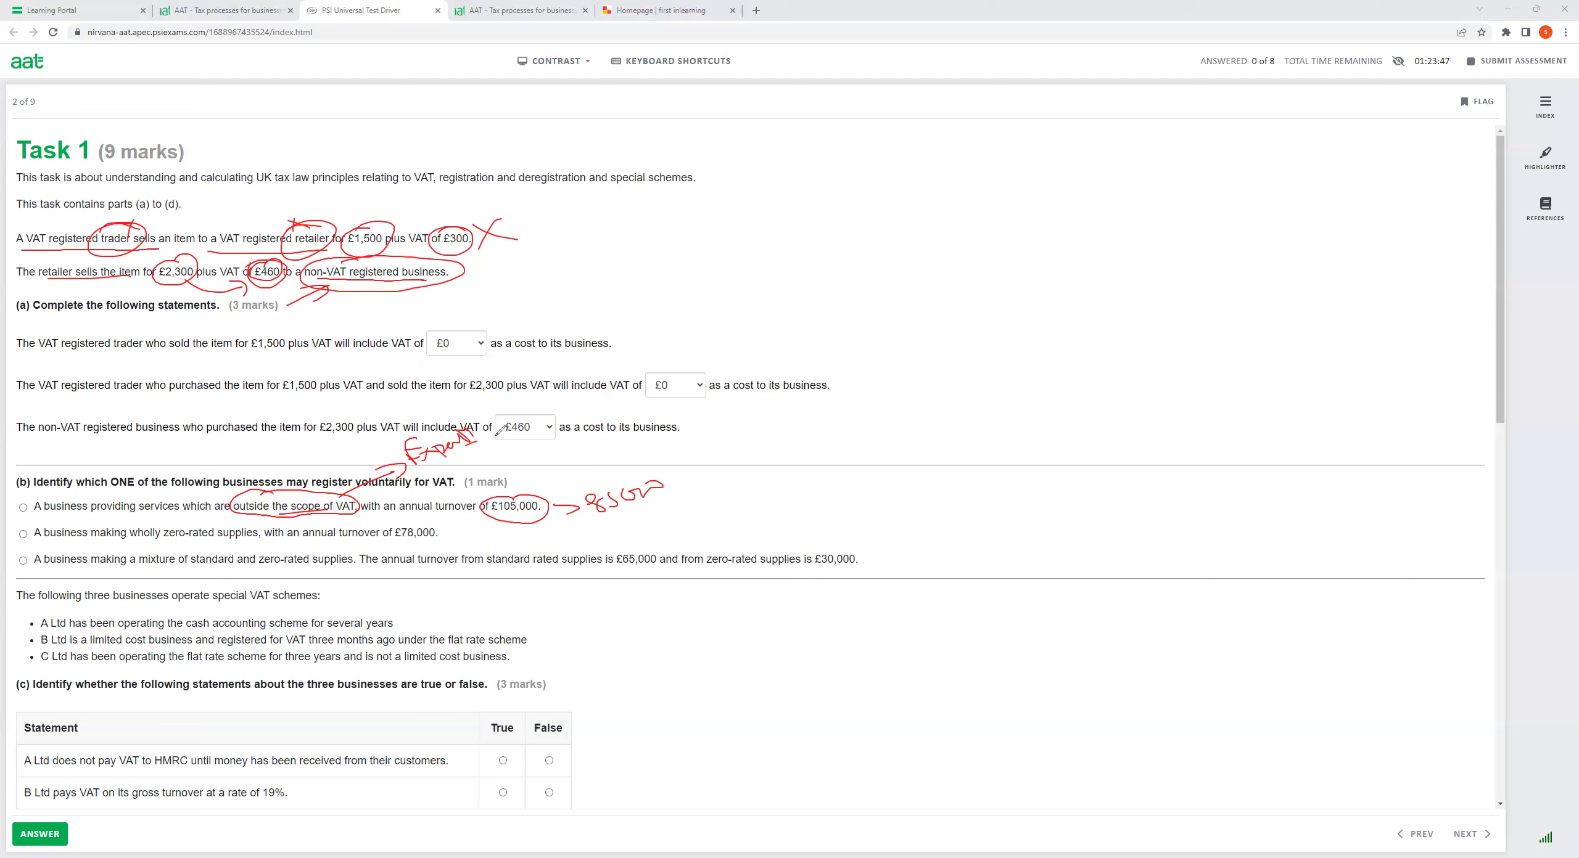
{"action": "mouse_move", "coordinate": [27, 498]}
{"action": "left_mouse_down"}
{"action": "mouse_move", "coordinate": [25, 516]}
{"action": "mouse_move", "coordinate": [45, 504]}
{"action": "left_mouse_up"}
Step: Annotate question (b)'s second option: circle "zero-rated supplies", note x0% with an arrow to "Input", and draw a tick on the option
{"action": "mouse_move", "coordinate": [193, 517]}
{"action": "left_mouse_down"}
{"action": "mouse_move", "coordinate": [168, 522]}
{"action": "mouse_move", "coordinate": [204, 543]}
{"action": "mouse_move", "coordinate": [262, 528]}
{"action": "mouse_move", "coordinate": [179, 519]}
{"action": "left_mouse_up"}
{"action": "mouse_move", "coordinate": [467, 524]}
{"action": "left_mouse_down"}
{"action": "mouse_move", "coordinate": [452, 543]}
{"action": "mouse_move", "coordinate": [483, 544]}
{"action": "left_mouse_up"}
{"action": "left_click_drag", "start_coordinate": [502, 537], "coordinate": [575, 542]}
{"action": "mouse_move", "coordinate": [591, 525]}
{"action": "left_mouse_down"}
{"action": "mouse_move", "coordinate": [616, 519]}
{"action": "mouse_move", "coordinate": [603, 544]}
{"action": "left_mouse_up"}
{"action": "left_click_drag", "start_coordinate": [594, 544], "coordinate": [698, 506]}
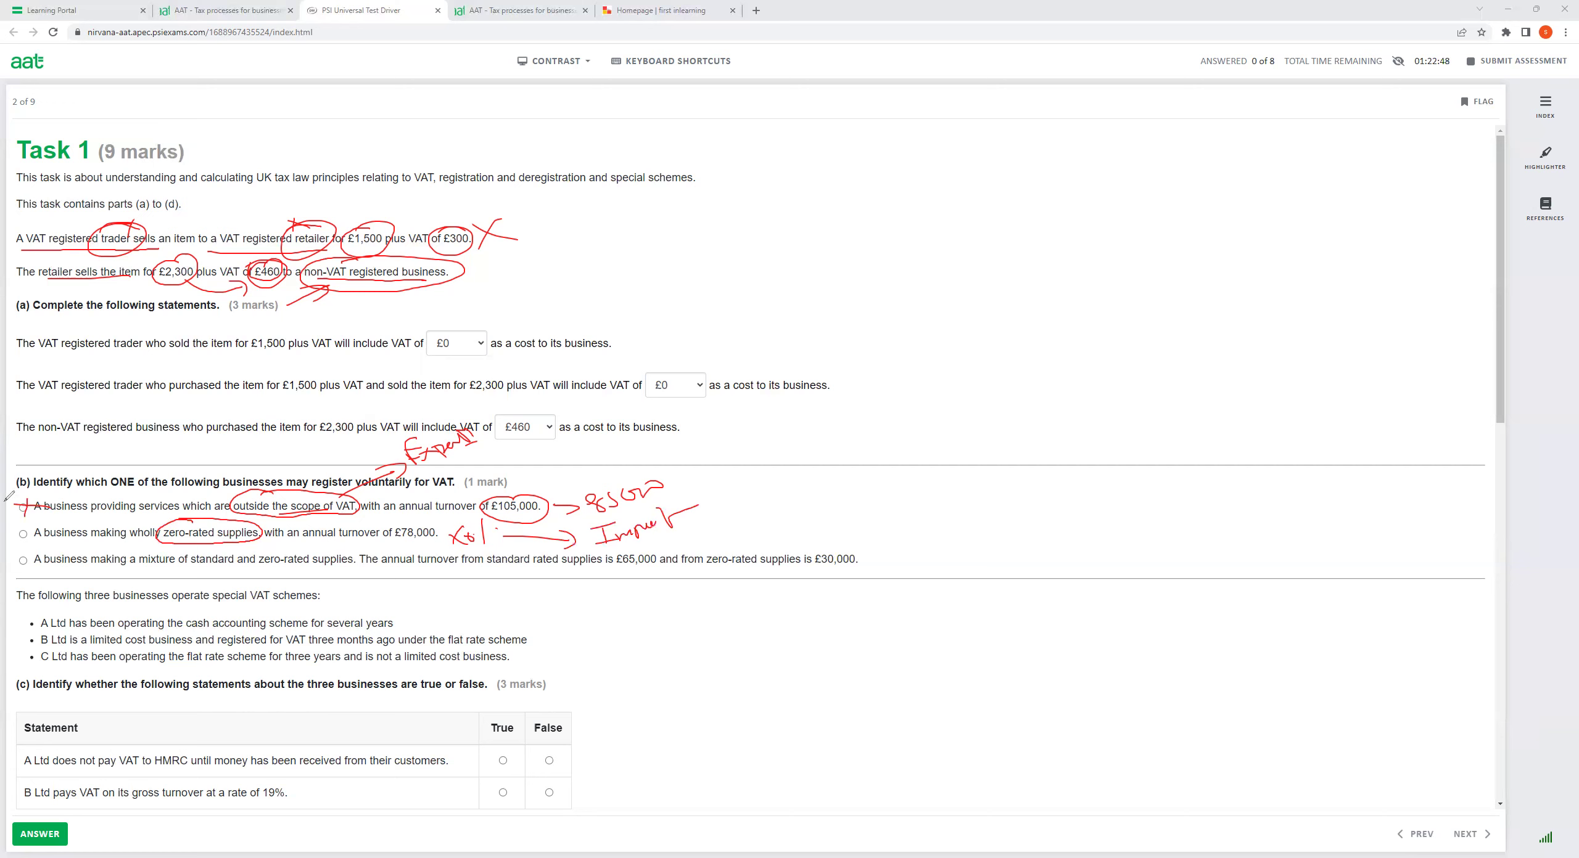
{"action": "left_click_drag", "start_coordinate": [18, 543], "coordinate": [102, 511]}
Step: Annotate question (b)'s third option, circling £65,000 and £30,000 with x20% and x0% notes, and clear all the ink markup
{"action": "left_click", "coordinate": [192, 571]}
{"action": "left_click", "coordinate": [173, 570]}
{"action": "left_click_drag", "start_coordinate": [260, 574], "coordinate": [349, 575]}
{"action": "left_click_drag", "start_coordinate": [638, 545], "coordinate": [642, 546]}
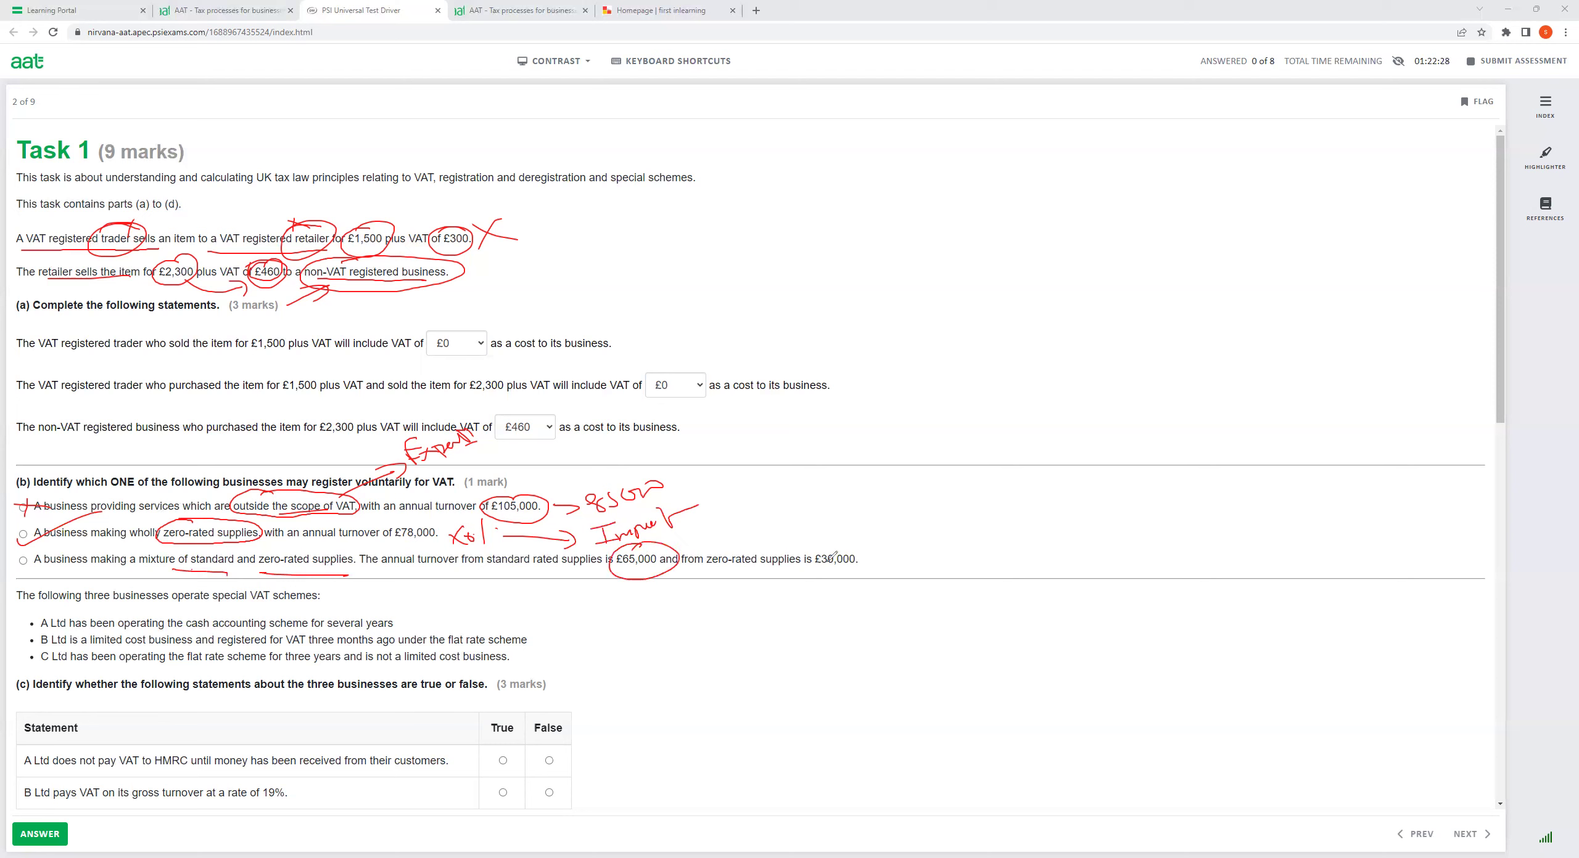
{"action": "mouse_move", "coordinate": [816, 547]}
{"action": "left_mouse_down"}
{"action": "mouse_move", "coordinate": [845, 606]}
{"action": "mouse_move", "coordinate": [876, 604]}
{"action": "mouse_move", "coordinate": [891, 566]}
{"action": "mouse_move", "coordinate": [882, 578]}
{"action": "left_mouse_up"}
{"action": "left_click_drag", "start_coordinate": [909, 563], "coordinate": [925, 579]}
{"action": "mouse_move", "coordinate": [651, 577]}
{"action": "left_mouse_down"}
{"action": "mouse_move", "coordinate": [648, 613]}
{"action": "mouse_move", "coordinate": [690, 616]}
{"action": "left_mouse_up"}
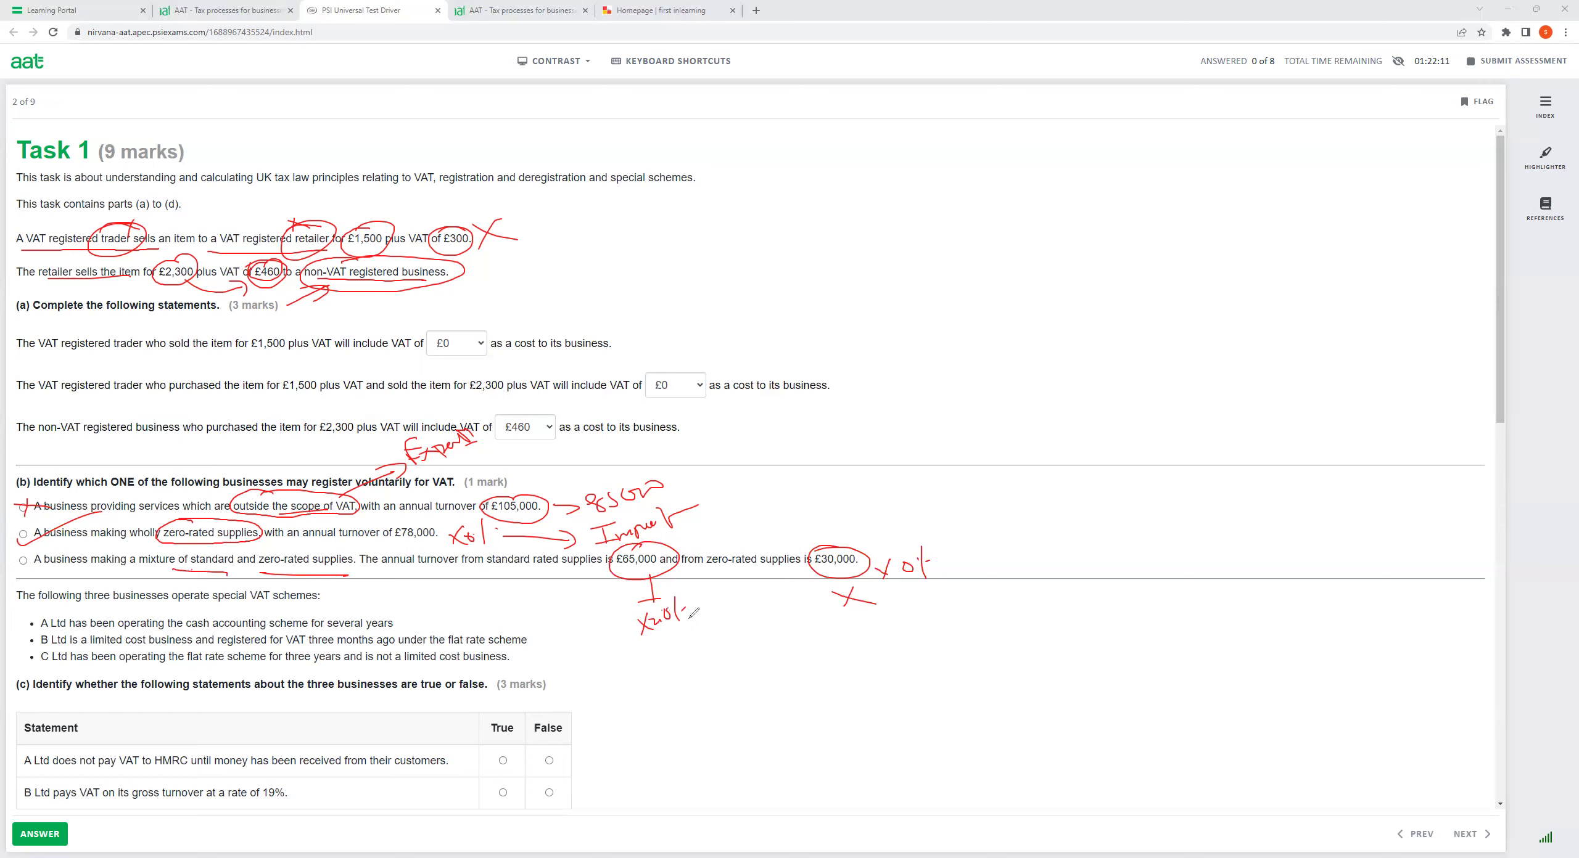
{"action": "left_click_drag", "start_coordinate": [635, 658], "coordinate": [655, 652]}
{"action": "mouse_move", "coordinate": [646, 653]}
{"action": "left_mouse_down"}
{"action": "mouse_move", "coordinate": [659, 680]}
{"action": "mouse_move", "coordinate": [722, 655]}
{"action": "left_mouse_up"}
{"action": "mouse_move", "coordinate": [33, 525]}
{"action": "left_mouse_down"}
{"action": "mouse_move", "coordinate": [18, 541]}
{"action": "mouse_move", "coordinate": [38, 521]}
{"action": "left_mouse_up"}
{"action": "key", "text": "e"}
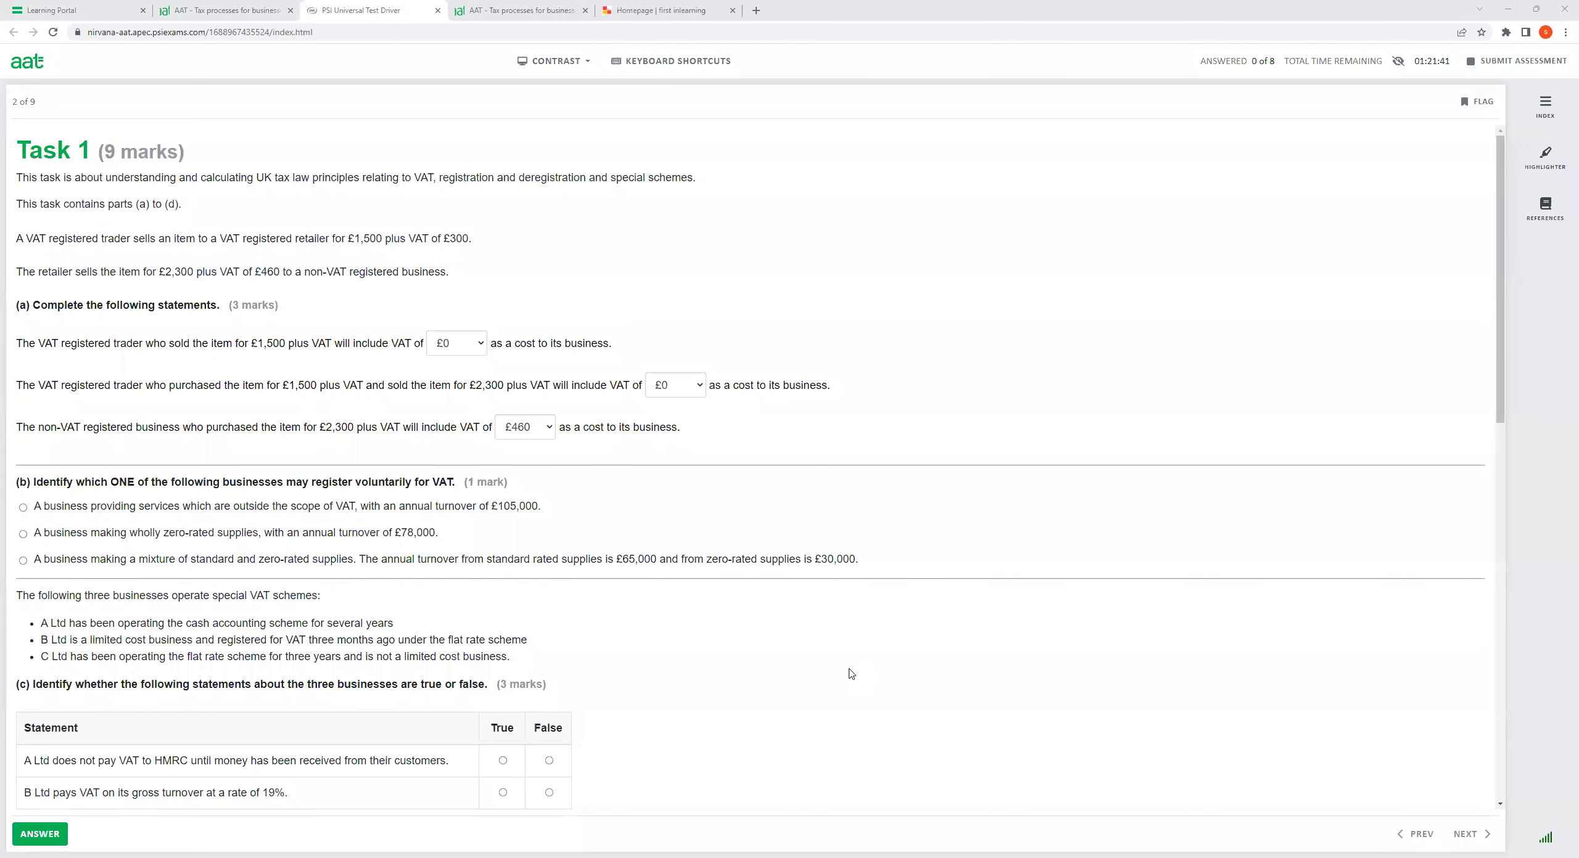
Step: In question (c), answer True for the statement that A Ltd does not pay VAT to HMRC until customers have paid
{"action": "scroll", "coordinate": [850, 674], "scroll_direction": "down", "scroll_amount": 7}
{"action": "scroll", "coordinate": [256, 391], "scroll_direction": "up", "scroll_amount": 1}
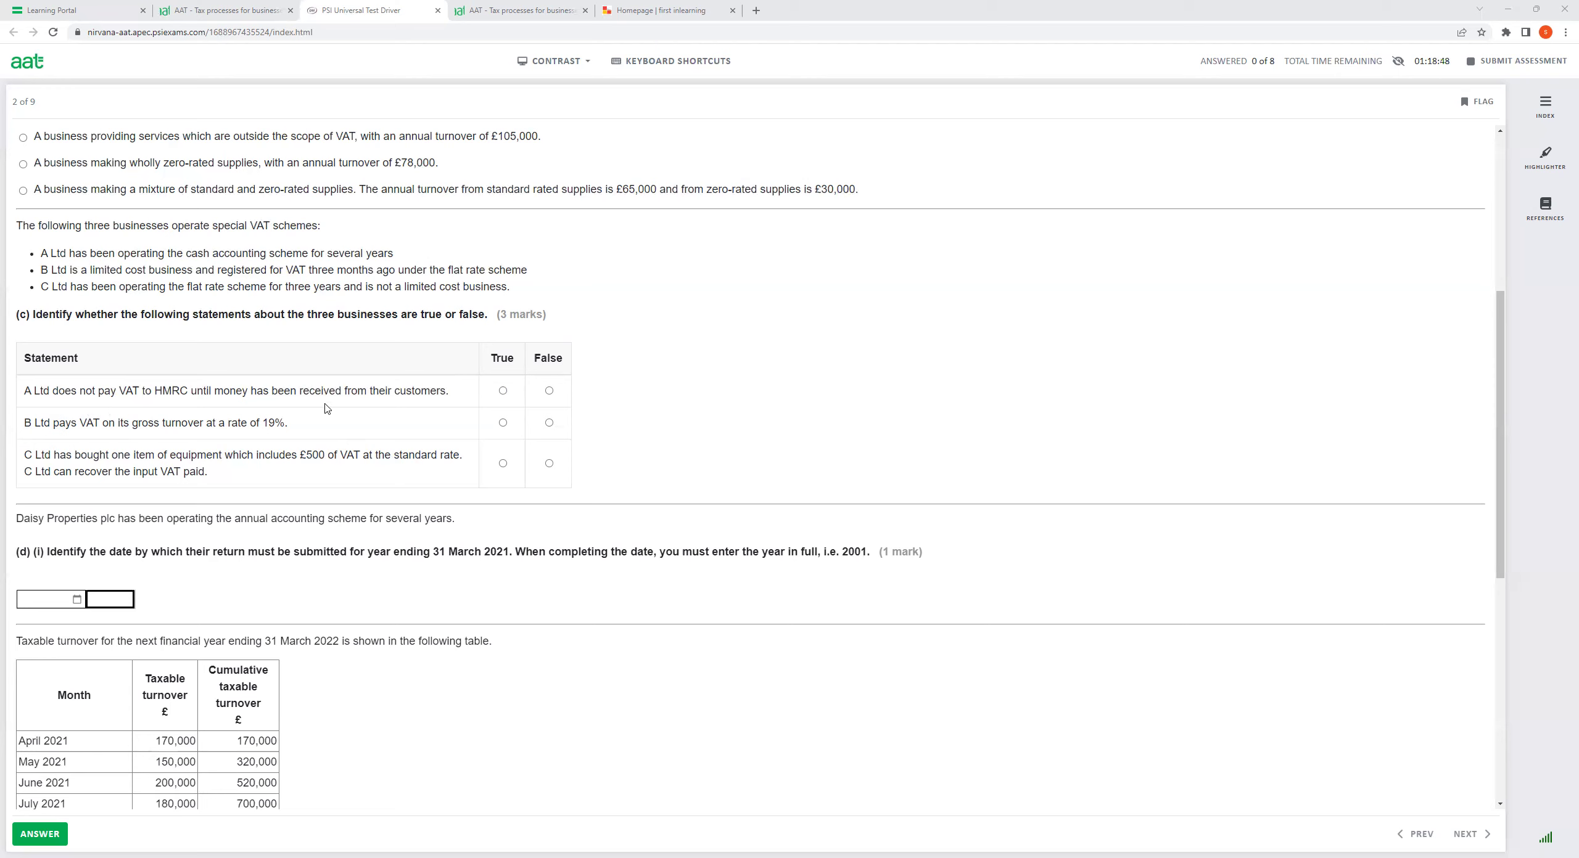
{"action": "left_click", "coordinate": [504, 392]}
Step: Switch to the course book PDF in Adobe Acrobat Reader and review the limited costs paragraph under Flat rate scheme
{"action": "key", "text": "alt+Tab"}
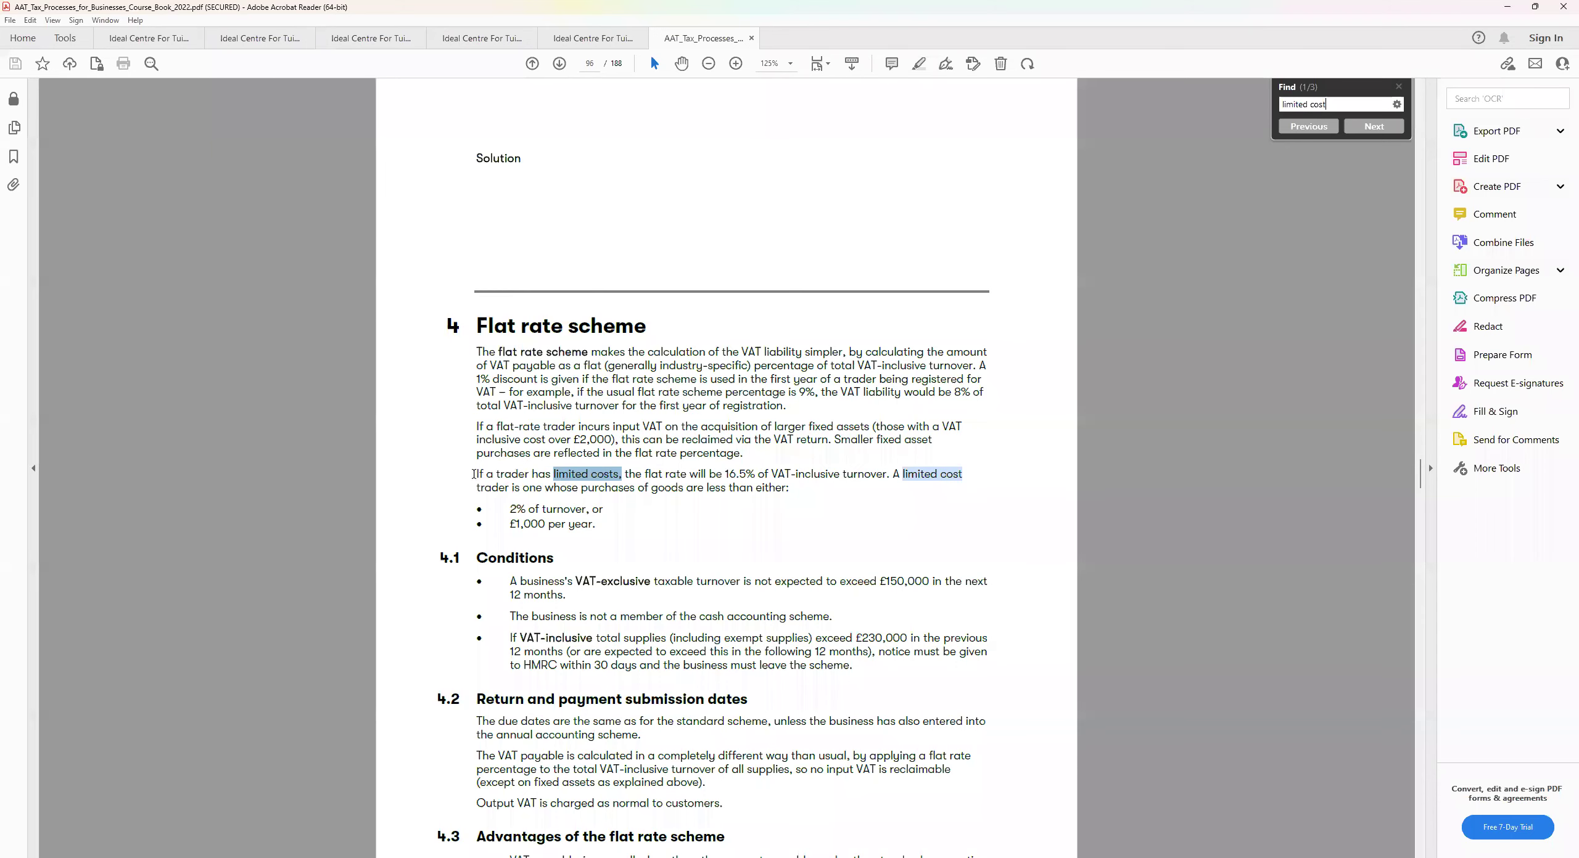
{"action": "left_click_drag", "start_coordinate": [471, 474], "coordinate": [889, 480]}
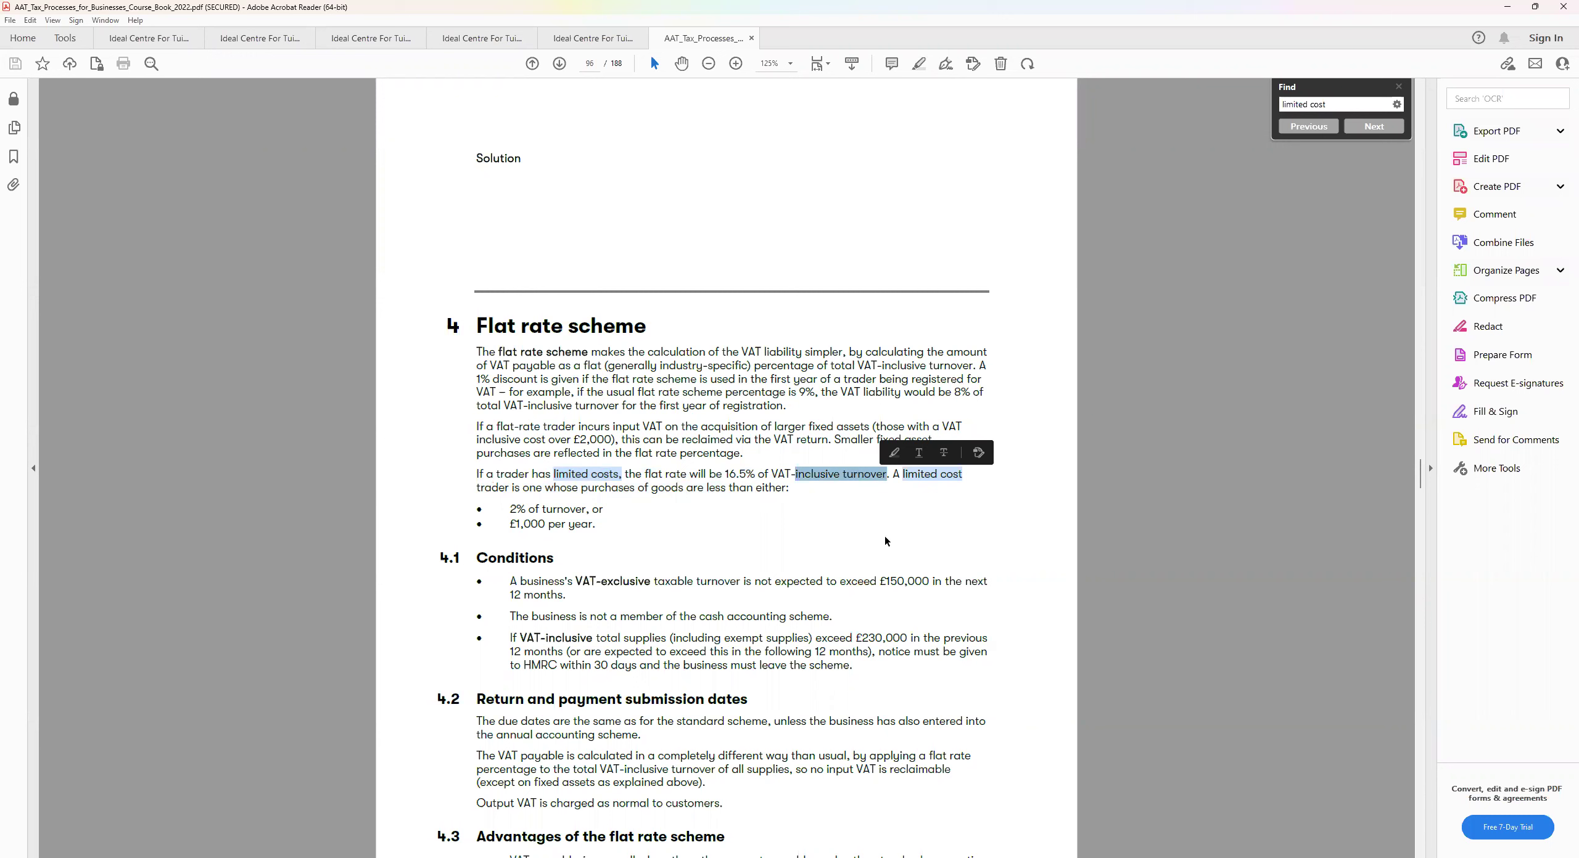
{"action": "left_click", "coordinate": [942, 774]}
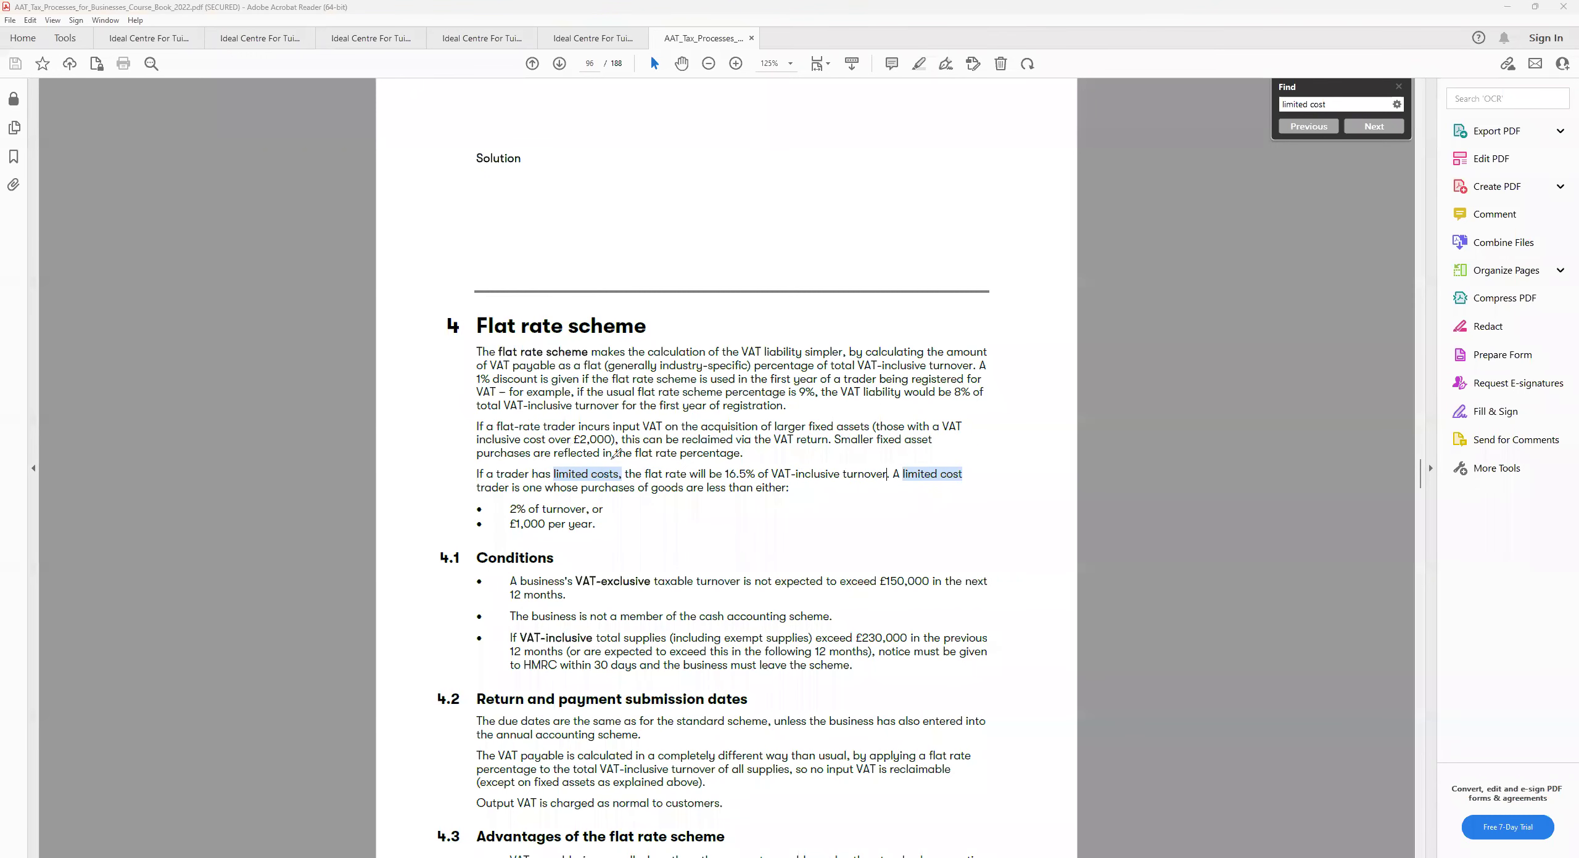
Step: Underline the flat rate, circle "VAT-inclusive turnover" and "less than either", draw ticks beside both limited cost thresholds, and clear the markup
{"action": "left_click_drag", "start_coordinate": [644, 479], "coordinate": [687, 479]}
{"action": "mouse_move", "coordinate": [827, 458]}
{"action": "left_mouse_down"}
{"action": "mouse_move", "coordinate": [757, 474]}
{"action": "mouse_move", "coordinate": [829, 450]}
{"action": "left_mouse_up"}
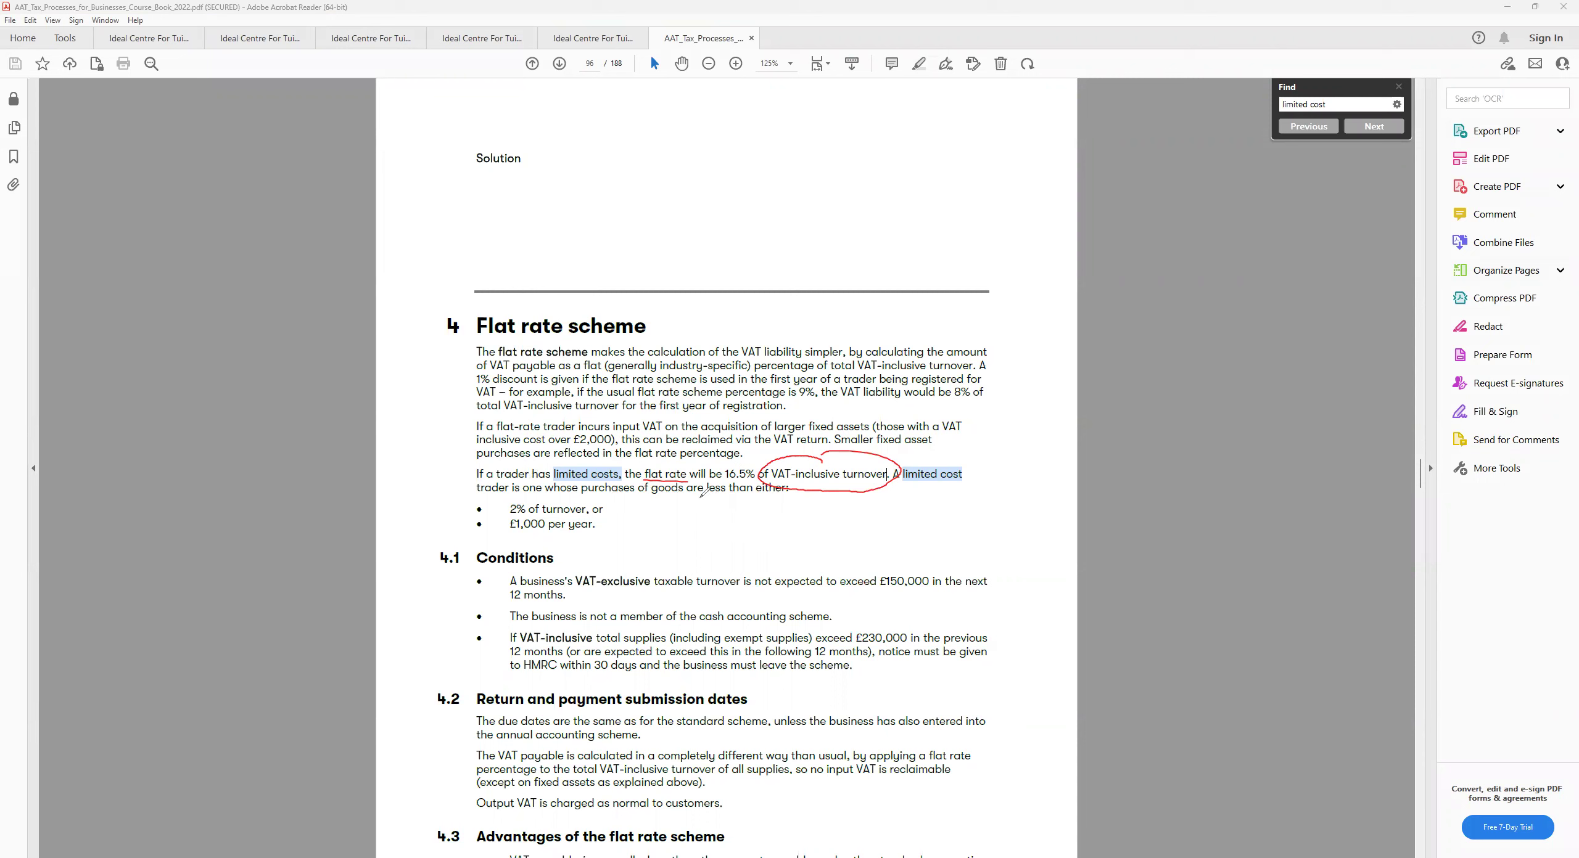
{"action": "mouse_move", "coordinate": [792, 498]}
{"action": "left_mouse_down"}
{"action": "mouse_move", "coordinate": [694, 497]}
{"action": "mouse_move", "coordinate": [799, 487]}
{"action": "left_mouse_up"}
{"action": "left_click_drag", "start_coordinate": [614, 512], "coordinate": [692, 501]}
{"action": "left_click_drag", "start_coordinate": [594, 529], "coordinate": [661, 513]}
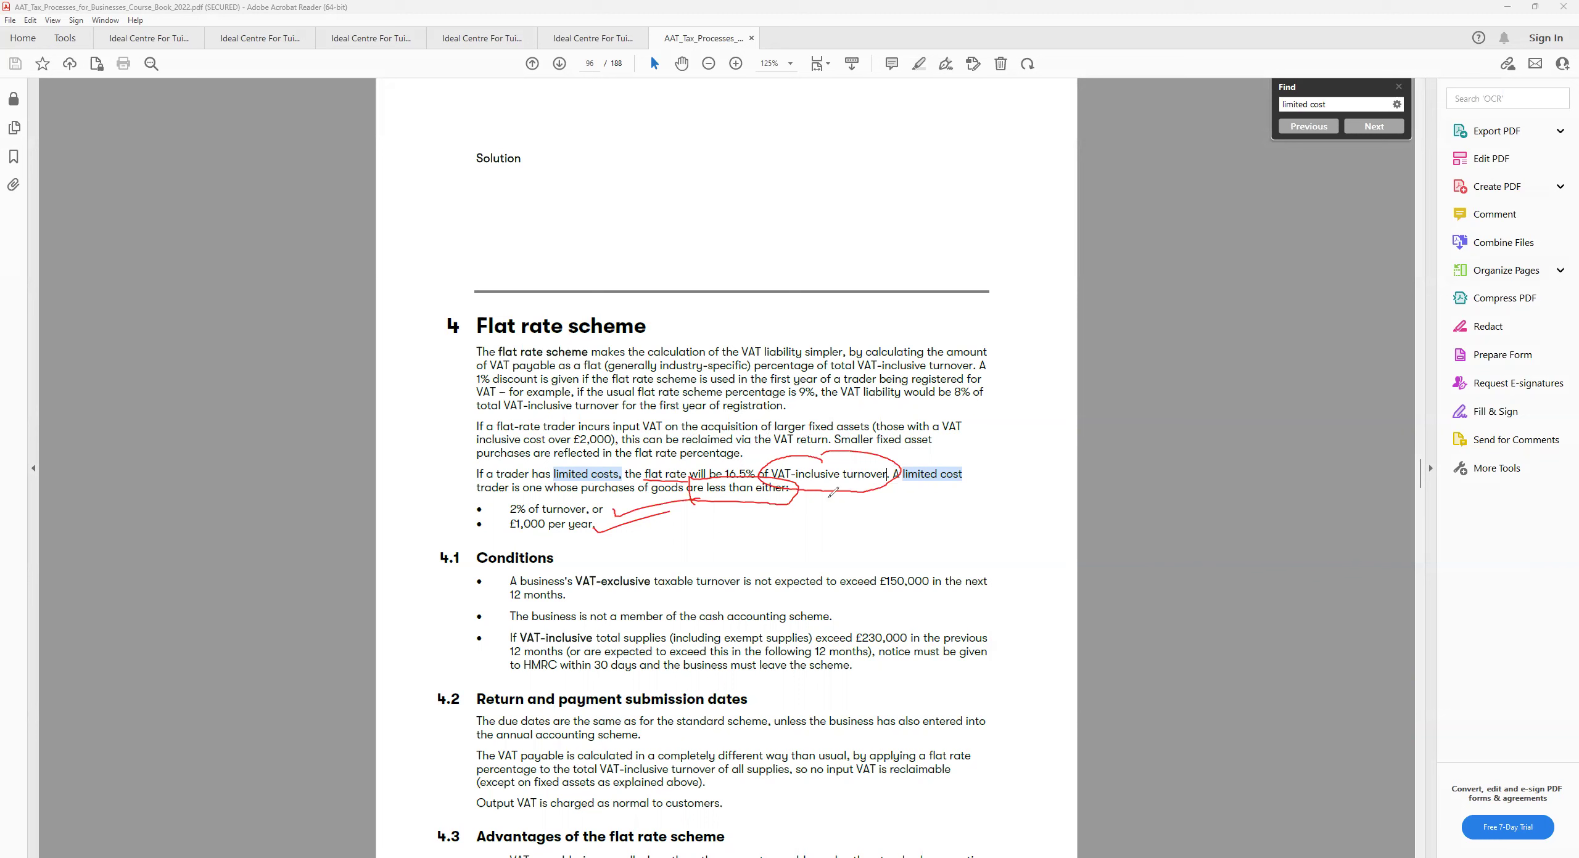
{"action": "key", "text": "e"}
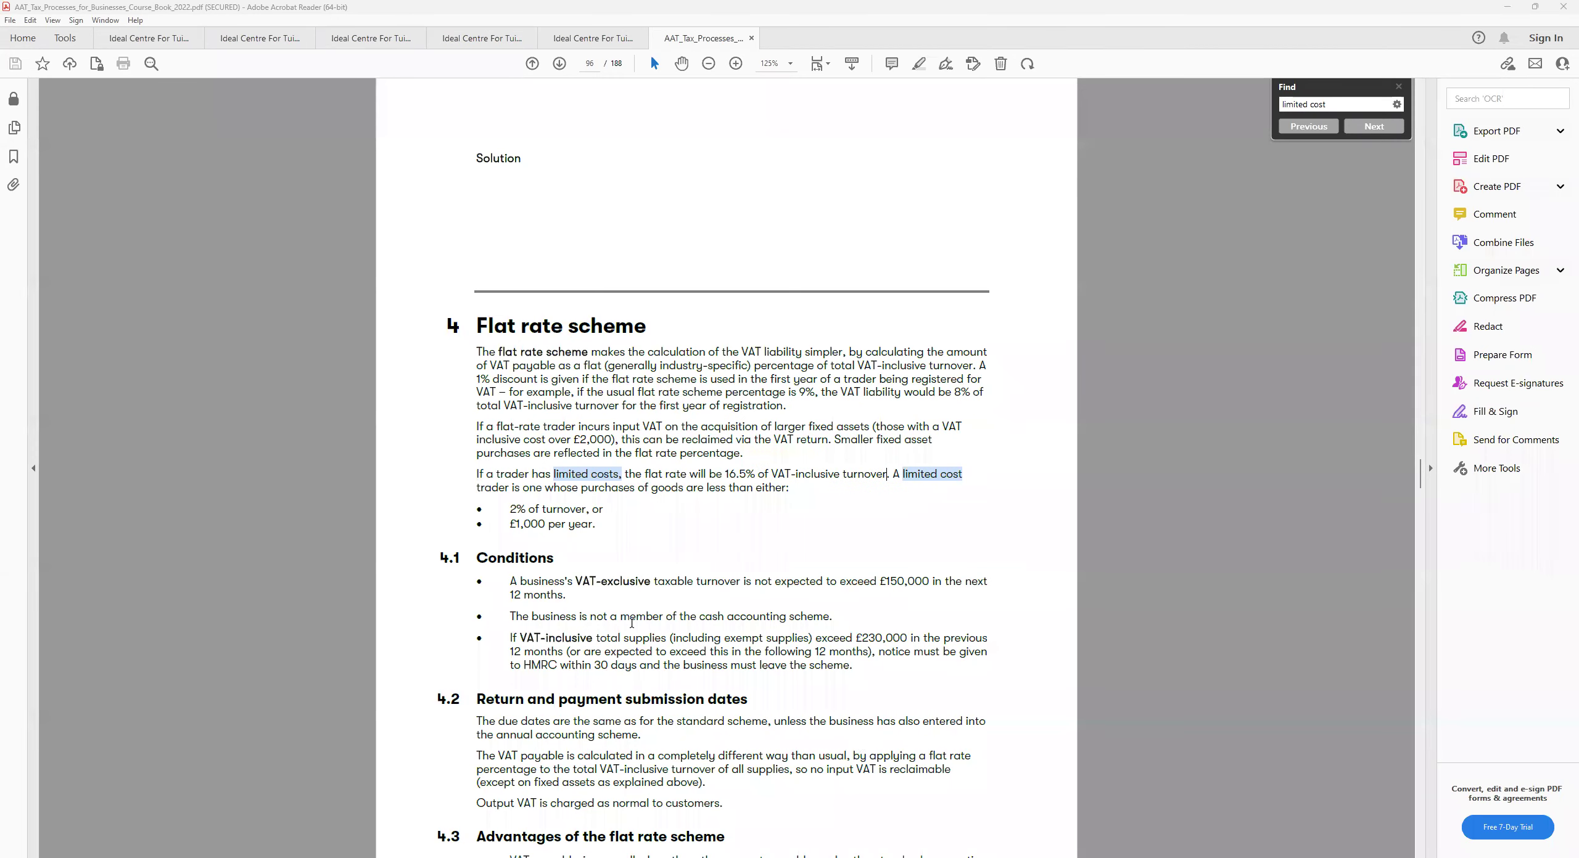
Step: Return to the assessment in the browser and answer False for the B Ltd statement and True for the C Ltd statement
{"action": "key", "text": "alt+Tab"}
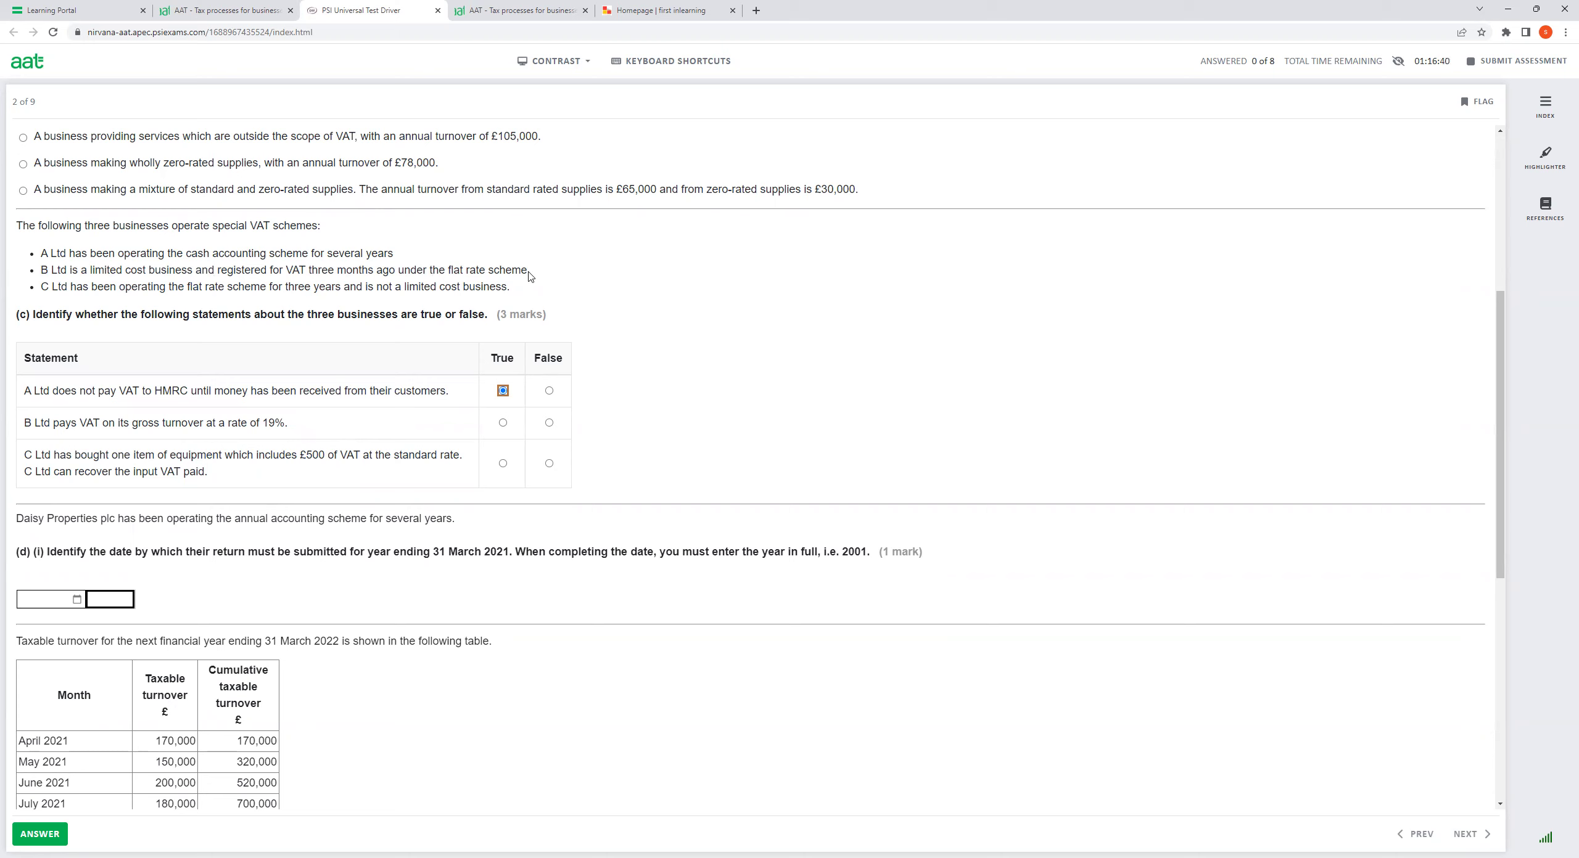
{"action": "left_click", "coordinate": [549, 422]}
{"action": "left_click", "coordinate": [503, 464]}
{"action": "left_click", "coordinate": [401, 485]}
{"action": "left_click", "coordinate": [689, 482]}
Step: In question (d)(i), circle the year-end date 31 March 2021 and note two months beside it
{"action": "scroll", "coordinate": [669, 475], "scroll_direction": "down", "scroll_amount": 5}
{"action": "scroll", "coordinate": [540, 457], "scroll_direction": "up", "scroll_amount": 1}
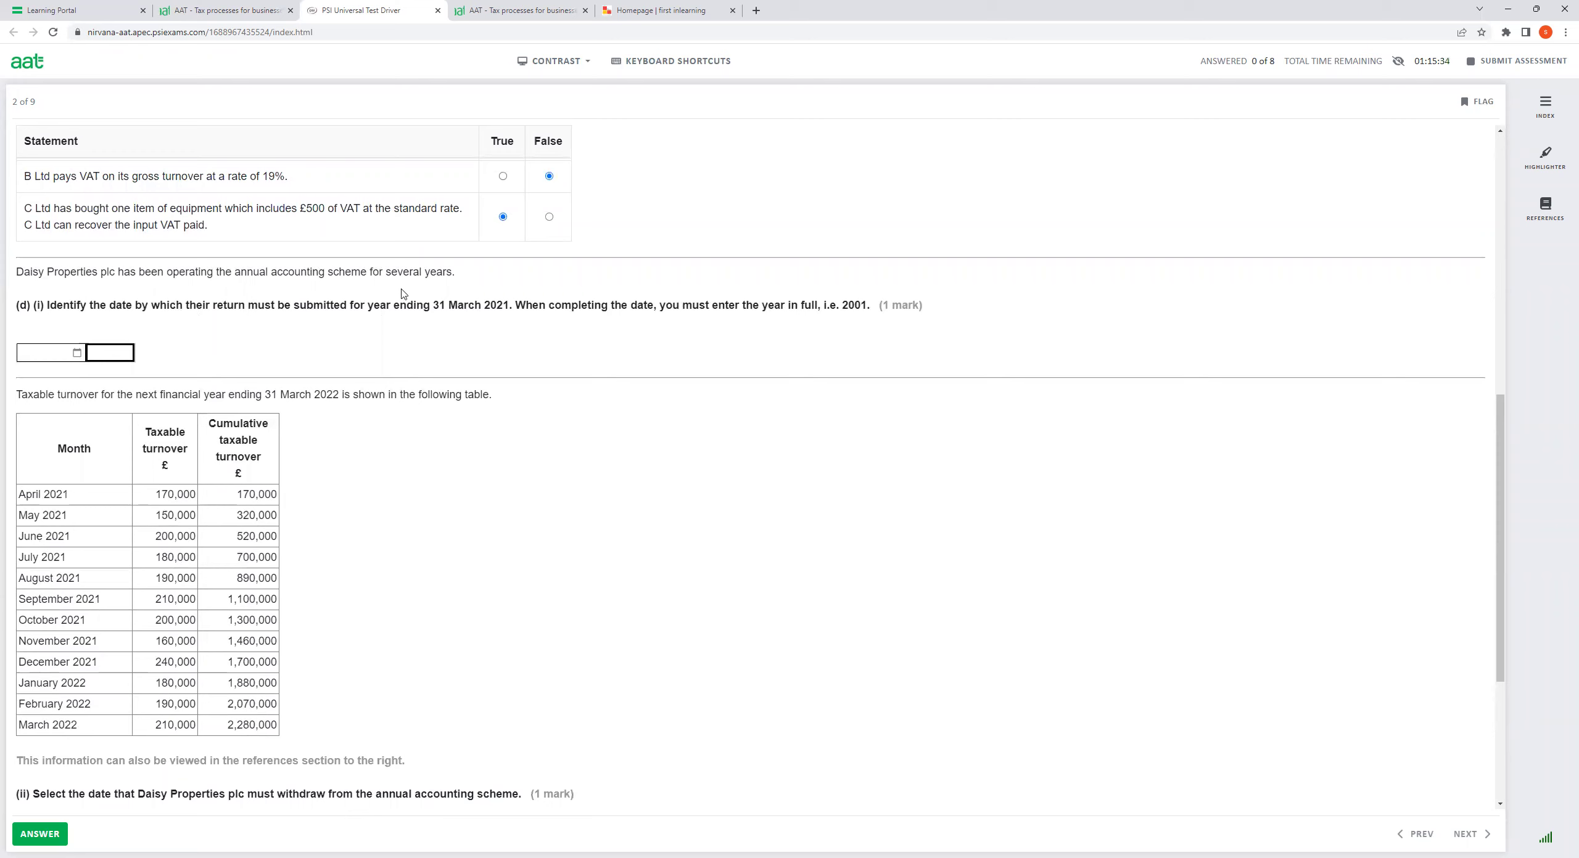
{"action": "scroll", "coordinate": [465, 483], "scroll_direction": "down", "scroll_amount": 1}
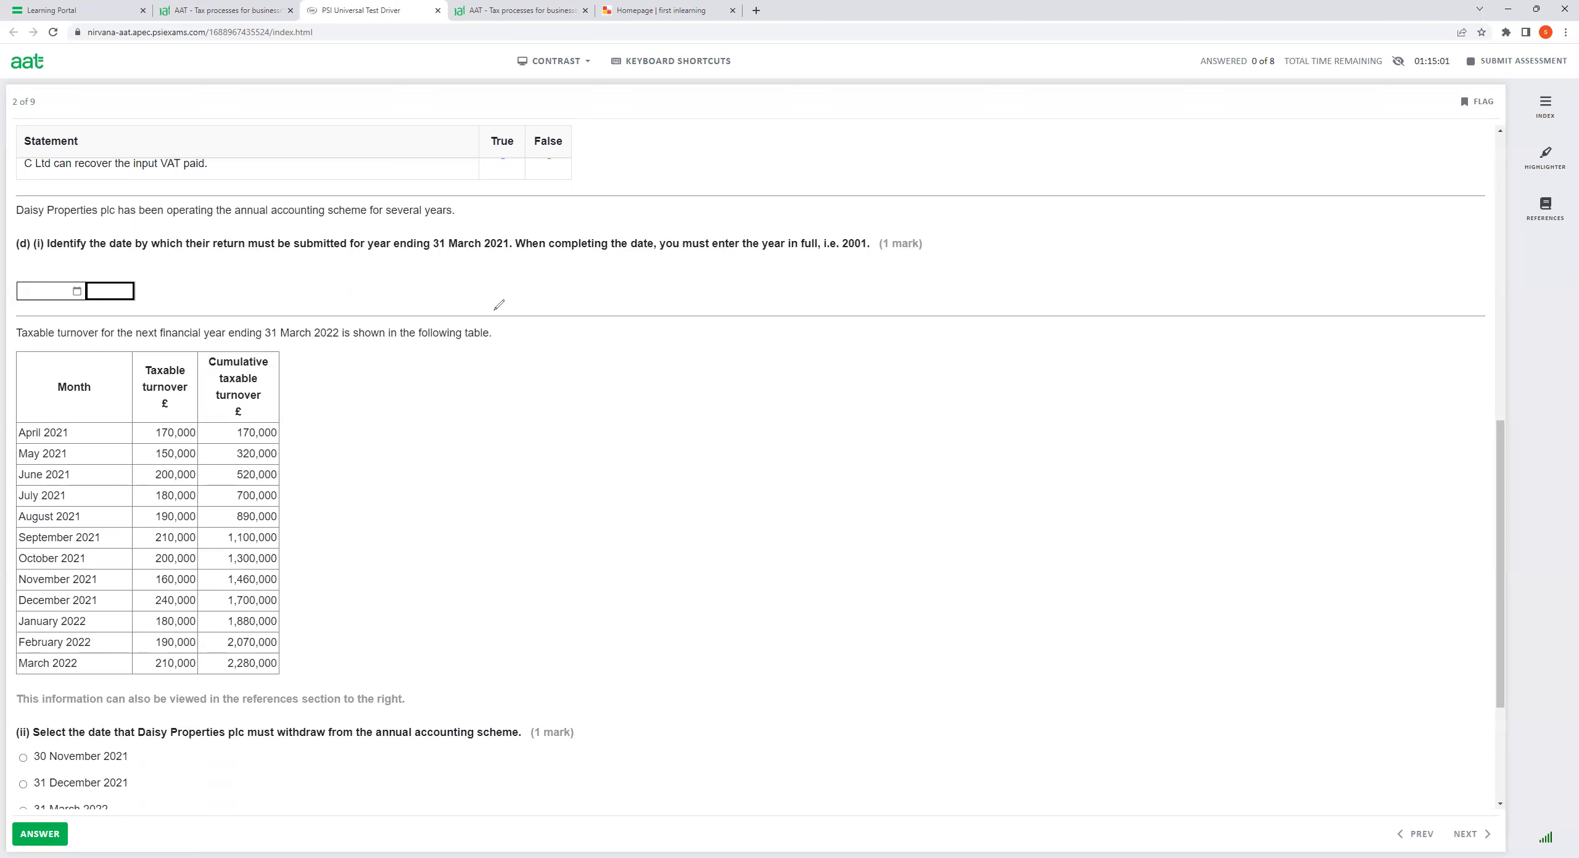
{"action": "mouse_move", "coordinate": [474, 232]}
{"action": "left_mouse_down"}
{"action": "mouse_move", "coordinate": [529, 248]}
{"action": "mouse_move", "coordinate": [482, 216]}
{"action": "left_mouse_up"}
{"action": "left_click_drag", "start_coordinate": [512, 269], "coordinate": [578, 285]}
{"action": "left_click_drag", "start_coordinate": [594, 282], "coordinate": [641, 262]}
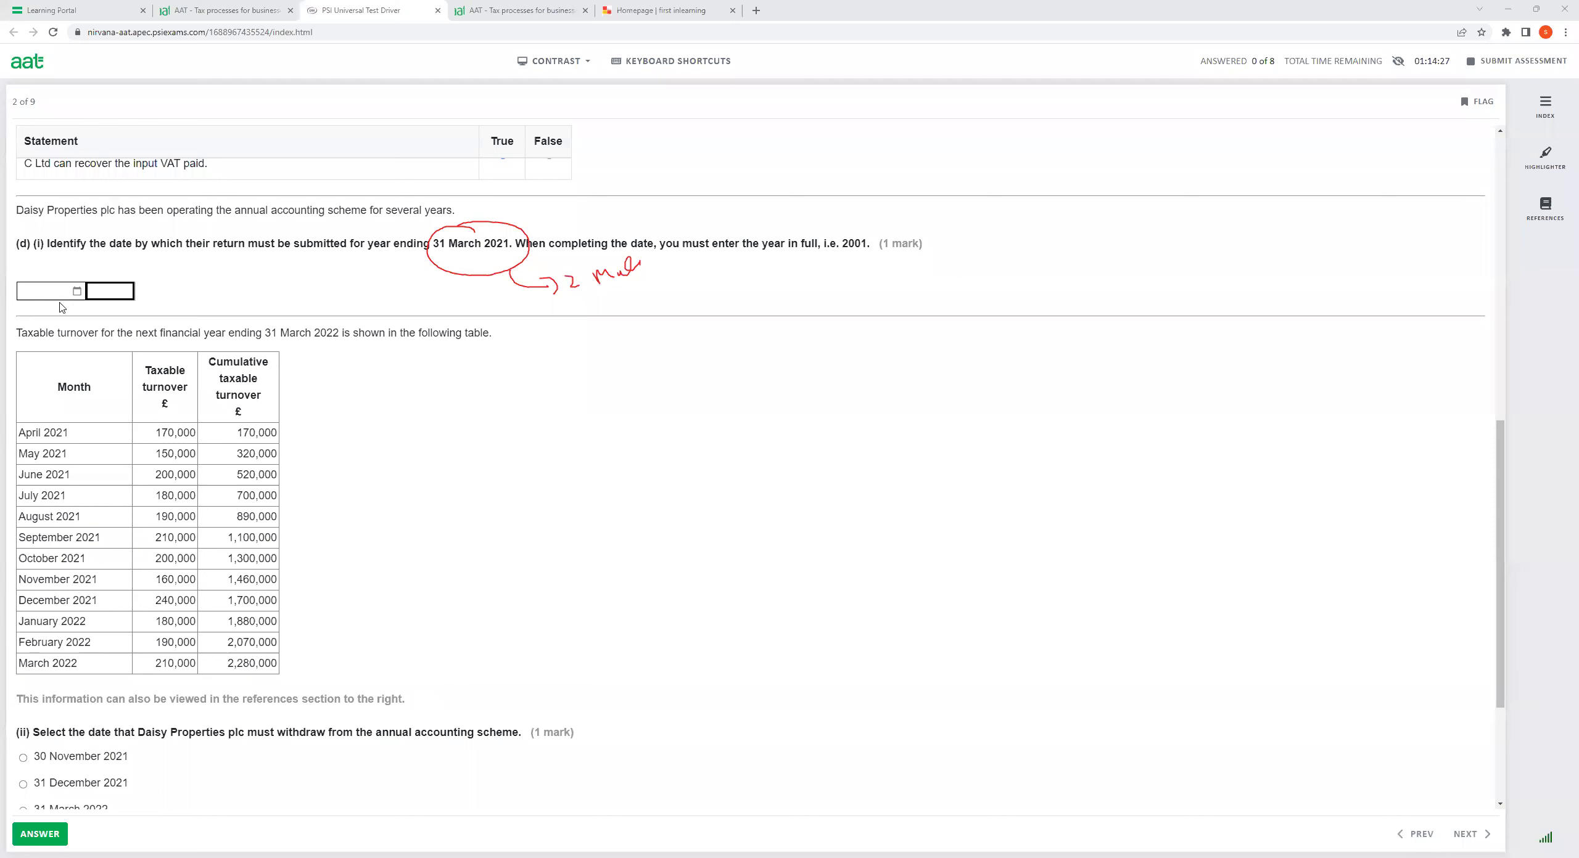
Step: Enter 31 May 2021 as the return submission date in question (d)(i) and clear the ink markup
{"action": "left_click", "coordinate": [76, 293]}
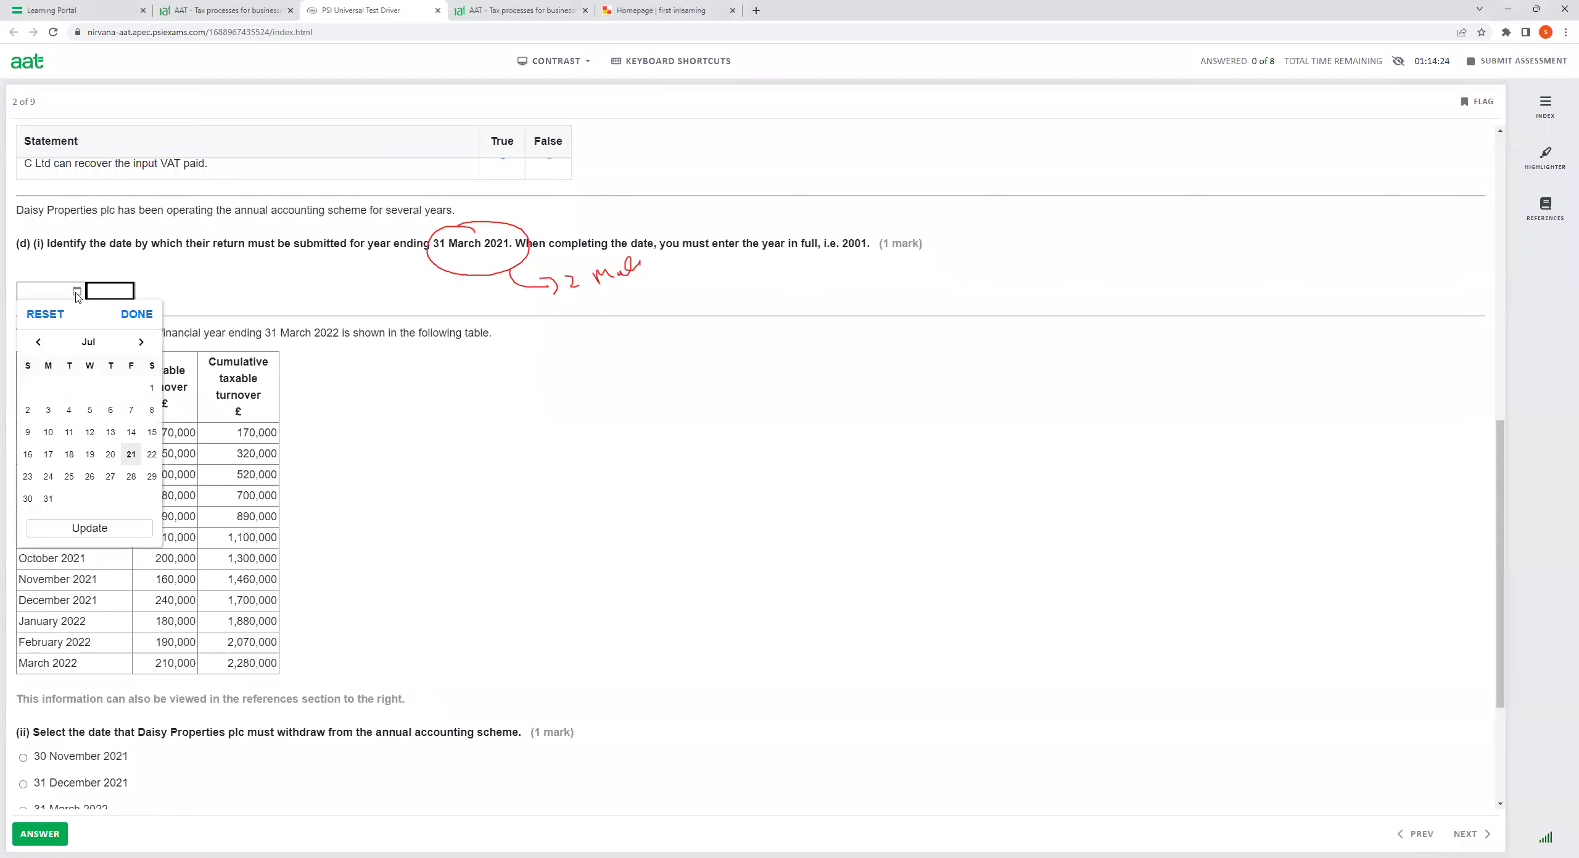
{"action": "left_click", "coordinate": [38, 343]}
{"action": "left_click", "coordinate": [38, 342]}
{"action": "left_click", "coordinate": [91, 477]}
{"action": "left_click", "coordinate": [118, 293]}
{"action": "type", "text": "2021"}
{"action": "left_click", "coordinate": [442, 432]}
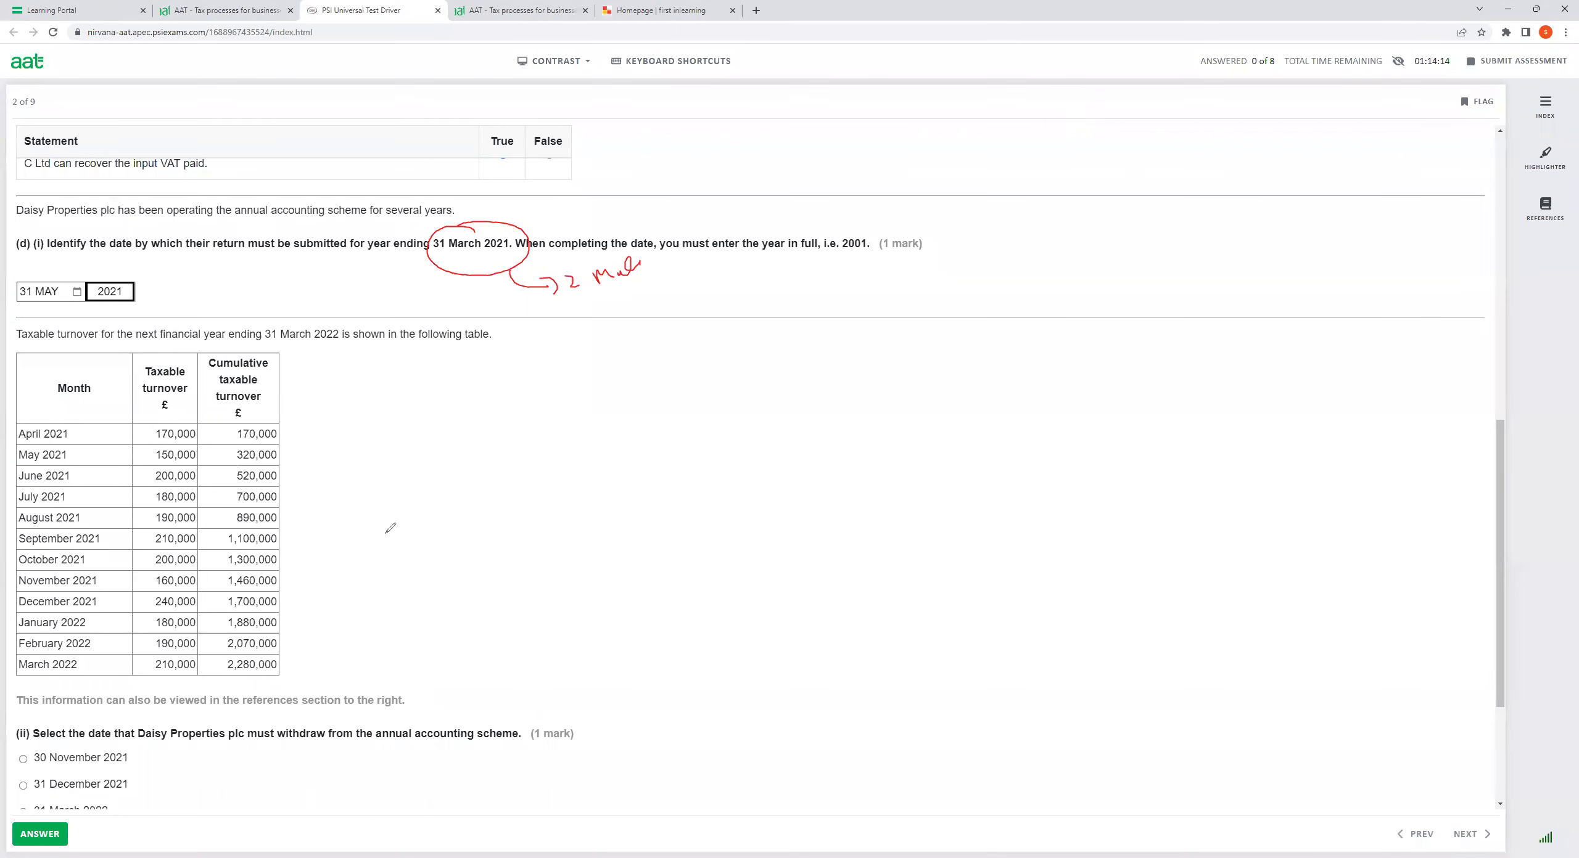
{"action": "key", "text": "e"}
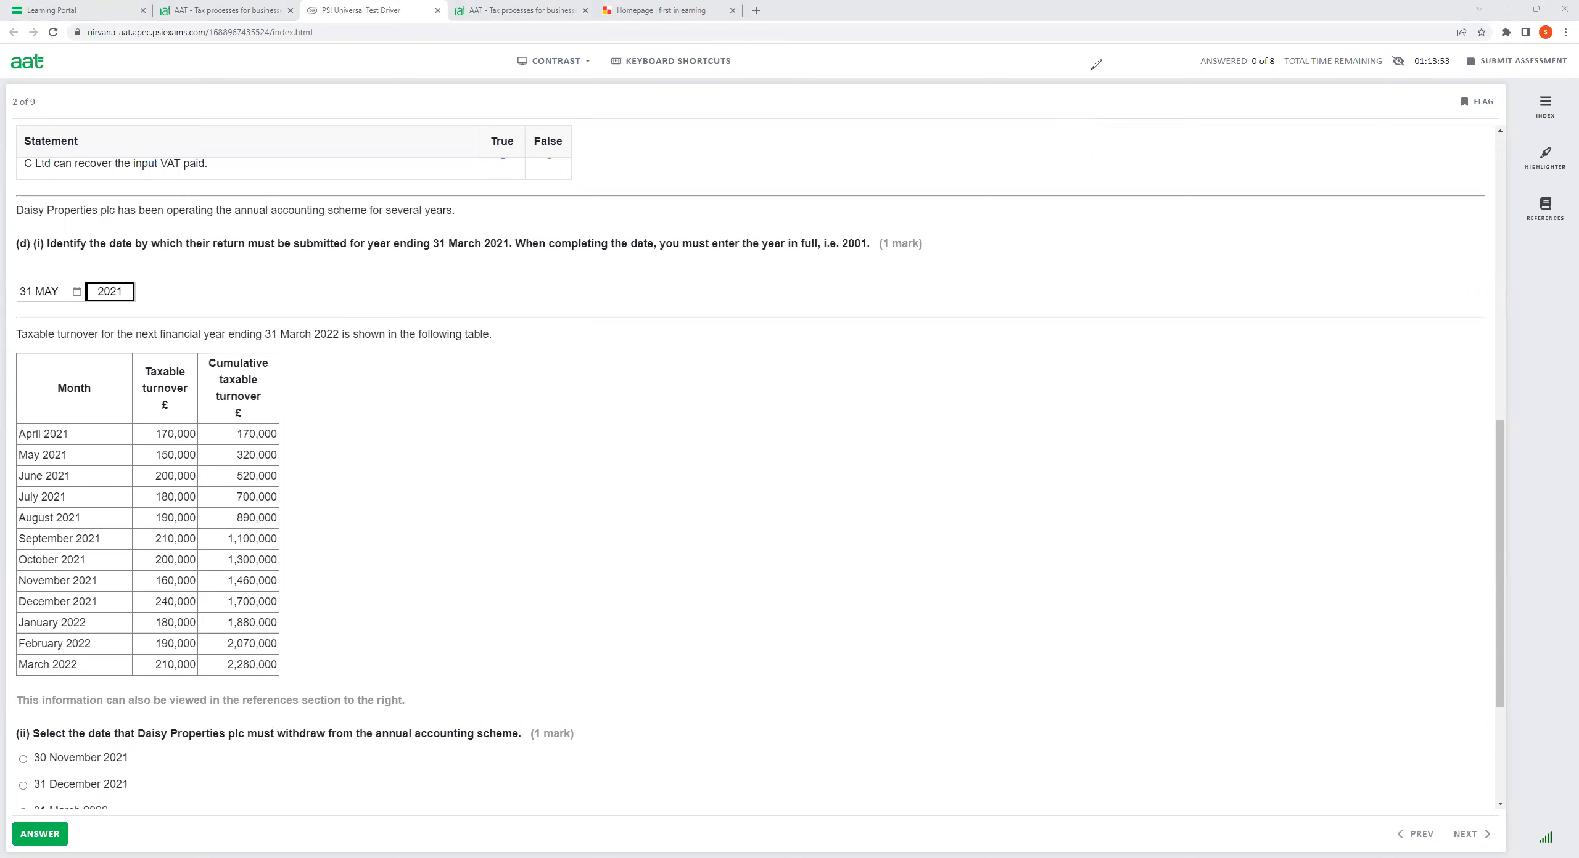
Step: Underline 31 March 2022 above the turnover table, bracket its months and cumulative figures, and note 12 months and 1.6m beside them
{"action": "scroll", "coordinate": [767, 609], "scroll_direction": "down", "scroll_amount": 3}
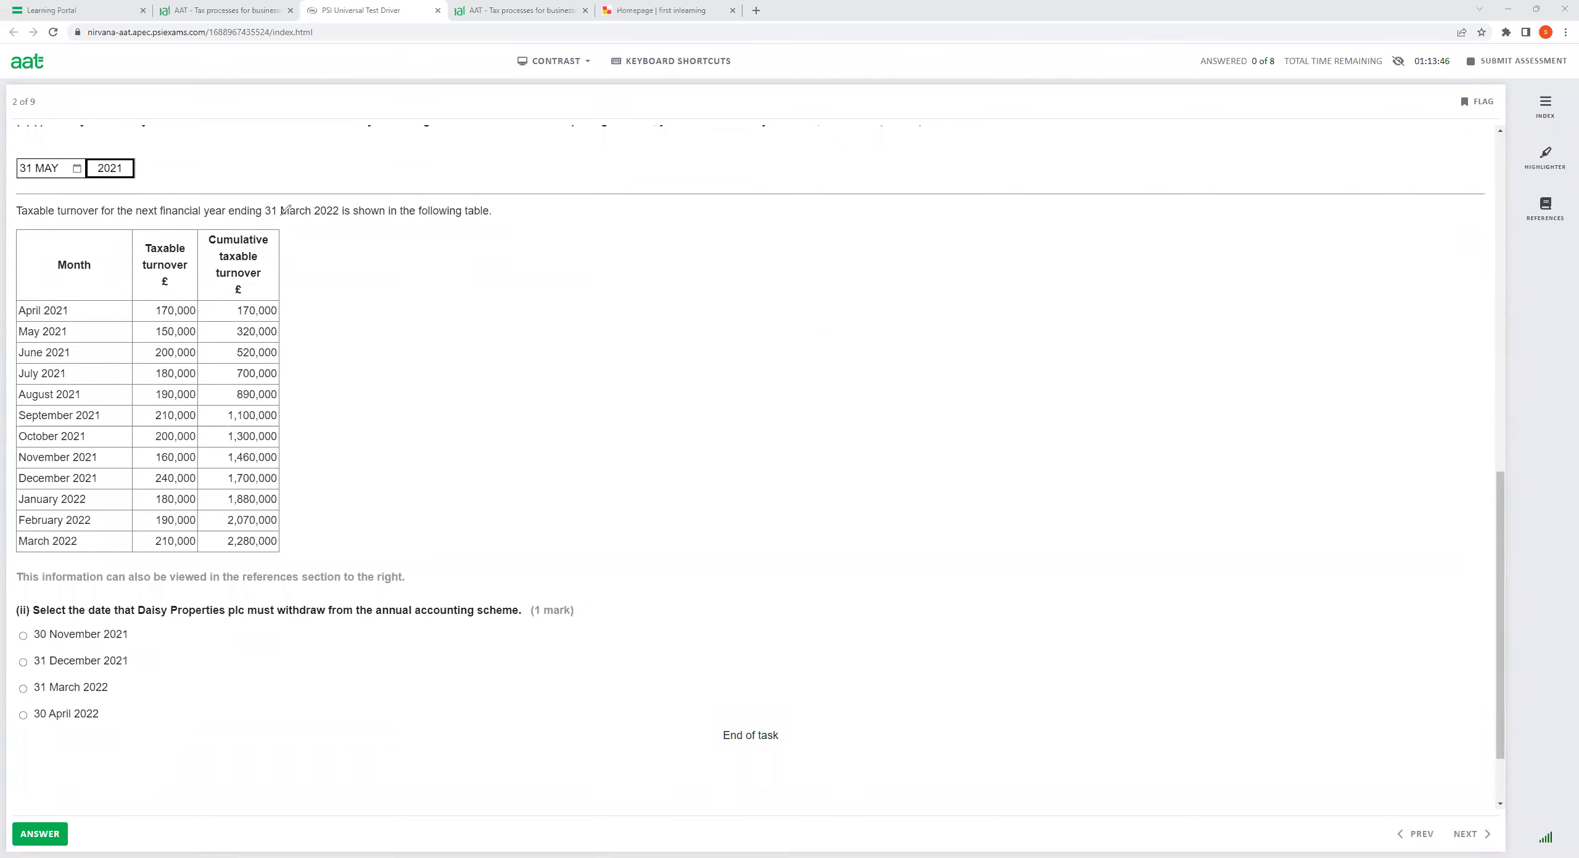
{"action": "left_click_drag", "start_coordinate": [263, 219], "coordinate": [339, 220]}
{"action": "left_click_drag", "start_coordinate": [21, 301], "coordinate": [5, 565]}
{"action": "left_click_drag", "start_coordinate": [319, 302], "coordinate": [288, 520]}
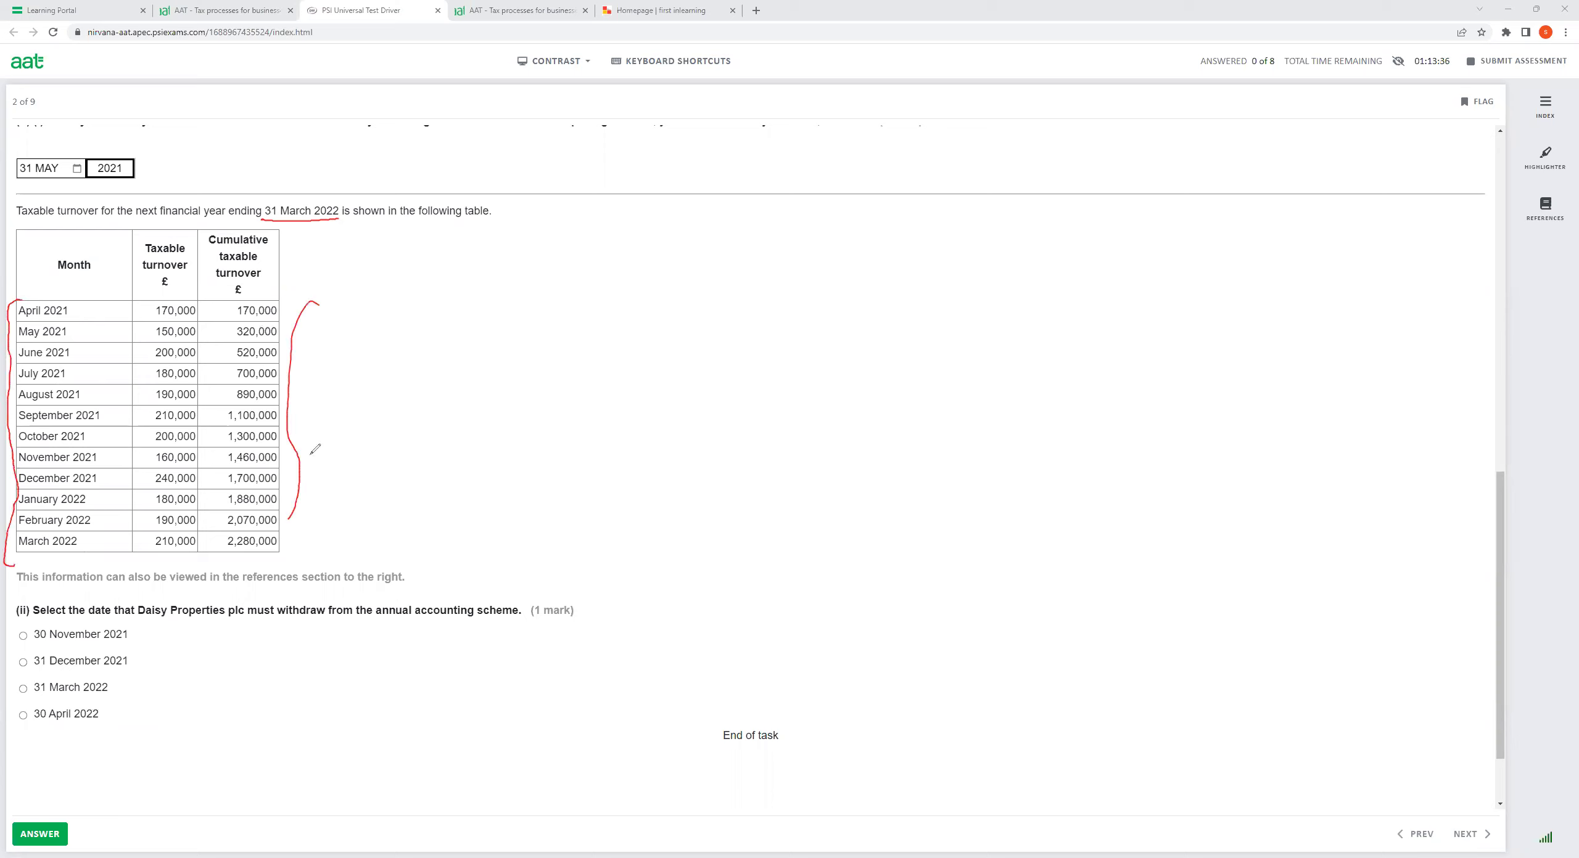
{"action": "left_click_drag", "start_coordinate": [324, 397], "coordinate": [439, 369]}
{"action": "mouse_move", "coordinate": [426, 420]}
{"action": "left_mouse_down"}
{"action": "mouse_move", "coordinate": [437, 435]}
{"action": "mouse_move", "coordinate": [468, 408]}
{"action": "left_mouse_up"}
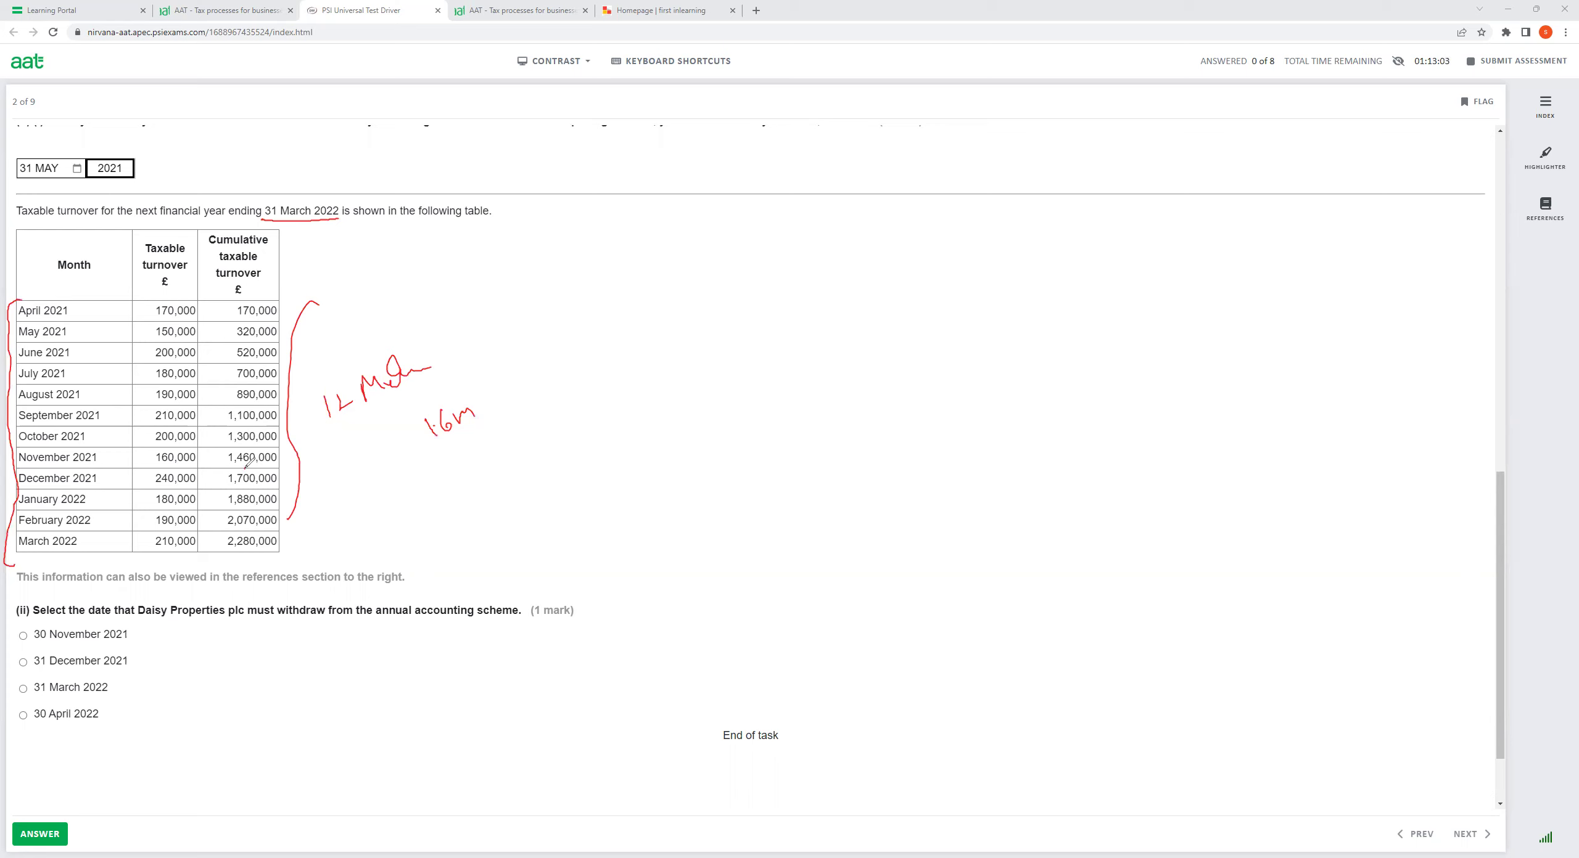
Step: Circle December 2021 and its 1,700,000 cumulative turnover, cross that row, and bracket and circle the whole cumulative column
{"action": "mouse_move", "coordinate": [245, 467]}
{"action": "left_mouse_down"}
{"action": "mouse_move", "coordinate": [223, 486]}
{"action": "mouse_move", "coordinate": [266, 492]}
{"action": "mouse_move", "coordinate": [282, 474]}
{"action": "mouse_move", "coordinate": [253, 464]}
{"action": "left_mouse_up"}
{"action": "mouse_move", "coordinate": [97, 468]}
{"action": "left_mouse_down"}
{"action": "mouse_move", "coordinate": [5, 487]}
{"action": "mouse_move", "coordinate": [108, 471]}
{"action": "left_mouse_up"}
{"action": "mouse_move", "coordinate": [143, 472]}
{"action": "left_mouse_down"}
{"action": "mouse_move", "coordinate": [135, 490]}
{"action": "mouse_move", "coordinate": [157, 487]}
{"action": "left_mouse_up"}
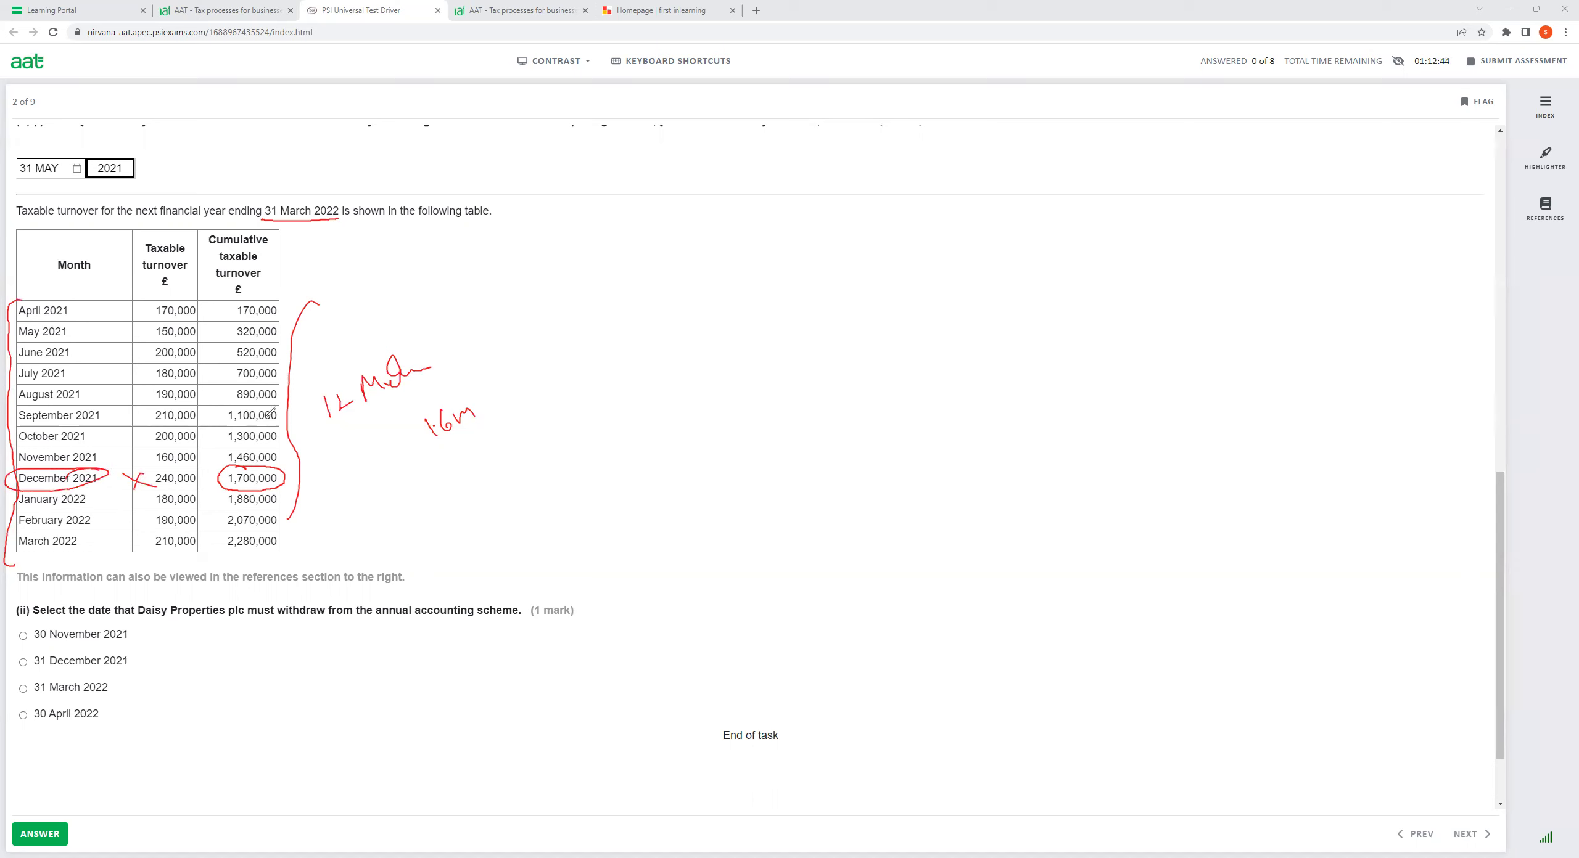
{"action": "left_click_drag", "start_coordinate": [302, 341], "coordinate": [316, 291]}
{"action": "left_click_drag", "start_coordinate": [311, 293], "coordinate": [303, 460]}
{"action": "left_click_drag", "start_coordinate": [304, 511], "coordinate": [304, 529]}
{"action": "mouse_move", "coordinate": [254, 286]}
{"action": "left_mouse_down"}
{"action": "mouse_move", "coordinate": [196, 387]}
{"action": "mouse_move", "coordinate": [314, 505]}
{"action": "mouse_move", "coordinate": [256, 312]}
{"action": "mouse_move", "coordinate": [231, 321]}
{"action": "left_mouse_up"}
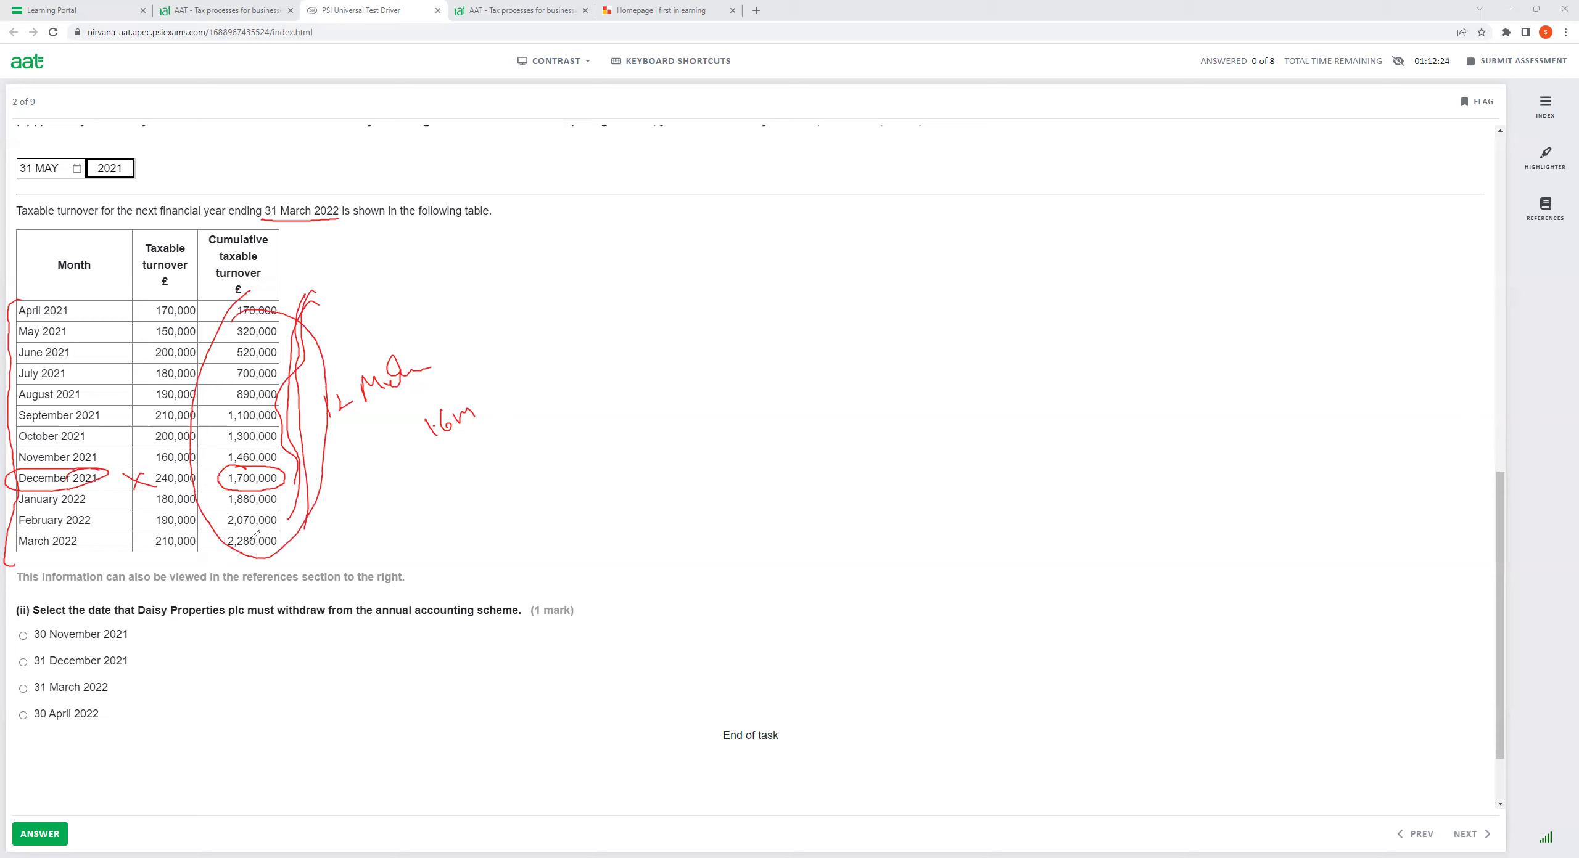
Step: Draw an arrow from the March 2022 cumulative total to a 30 days note, mark March 2022, and tick the 30 April 2022 option in ink
{"action": "mouse_move", "coordinate": [281, 545]}
{"action": "left_mouse_down"}
{"action": "mouse_move", "coordinate": [384, 538]}
{"action": "mouse_move", "coordinate": [368, 556]}
{"action": "left_mouse_up"}
{"action": "mouse_move", "coordinate": [413, 519]}
{"action": "left_mouse_down"}
{"action": "mouse_move", "coordinate": [425, 536]}
{"action": "mouse_move", "coordinate": [542, 505]}
{"action": "left_mouse_up"}
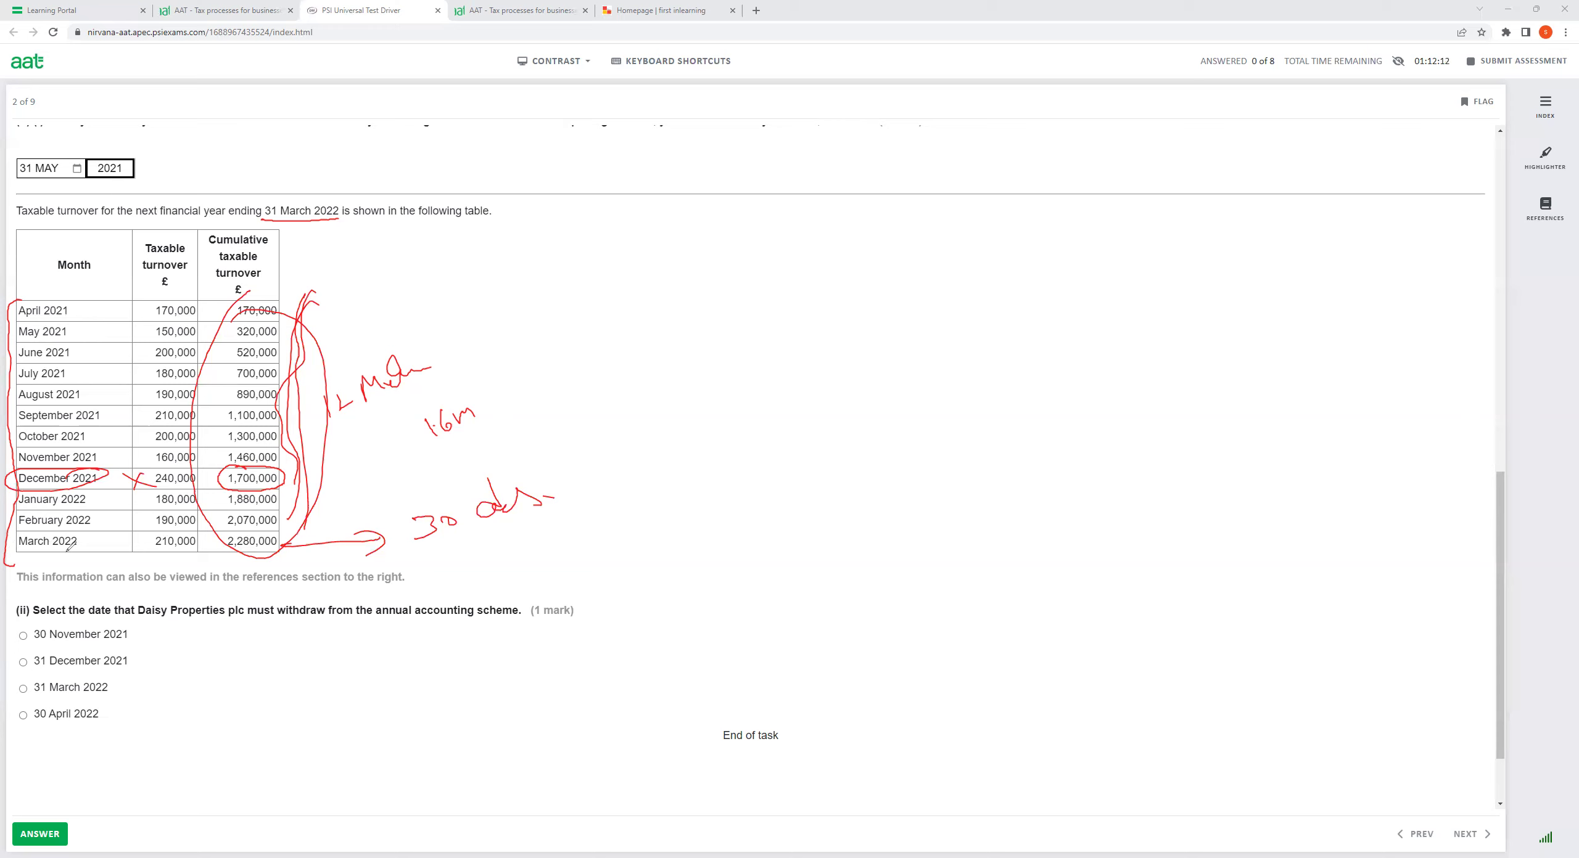
{"action": "mouse_move", "coordinate": [64, 531]}
{"action": "left_mouse_down"}
{"action": "mouse_move", "coordinate": [4, 545]}
{"action": "mouse_move", "coordinate": [94, 532]}
{"action": "left_mouse_up"}
{"action": "left_click_drag", "start_coordinate": [10, 701], "coordinate": [121, 668]}
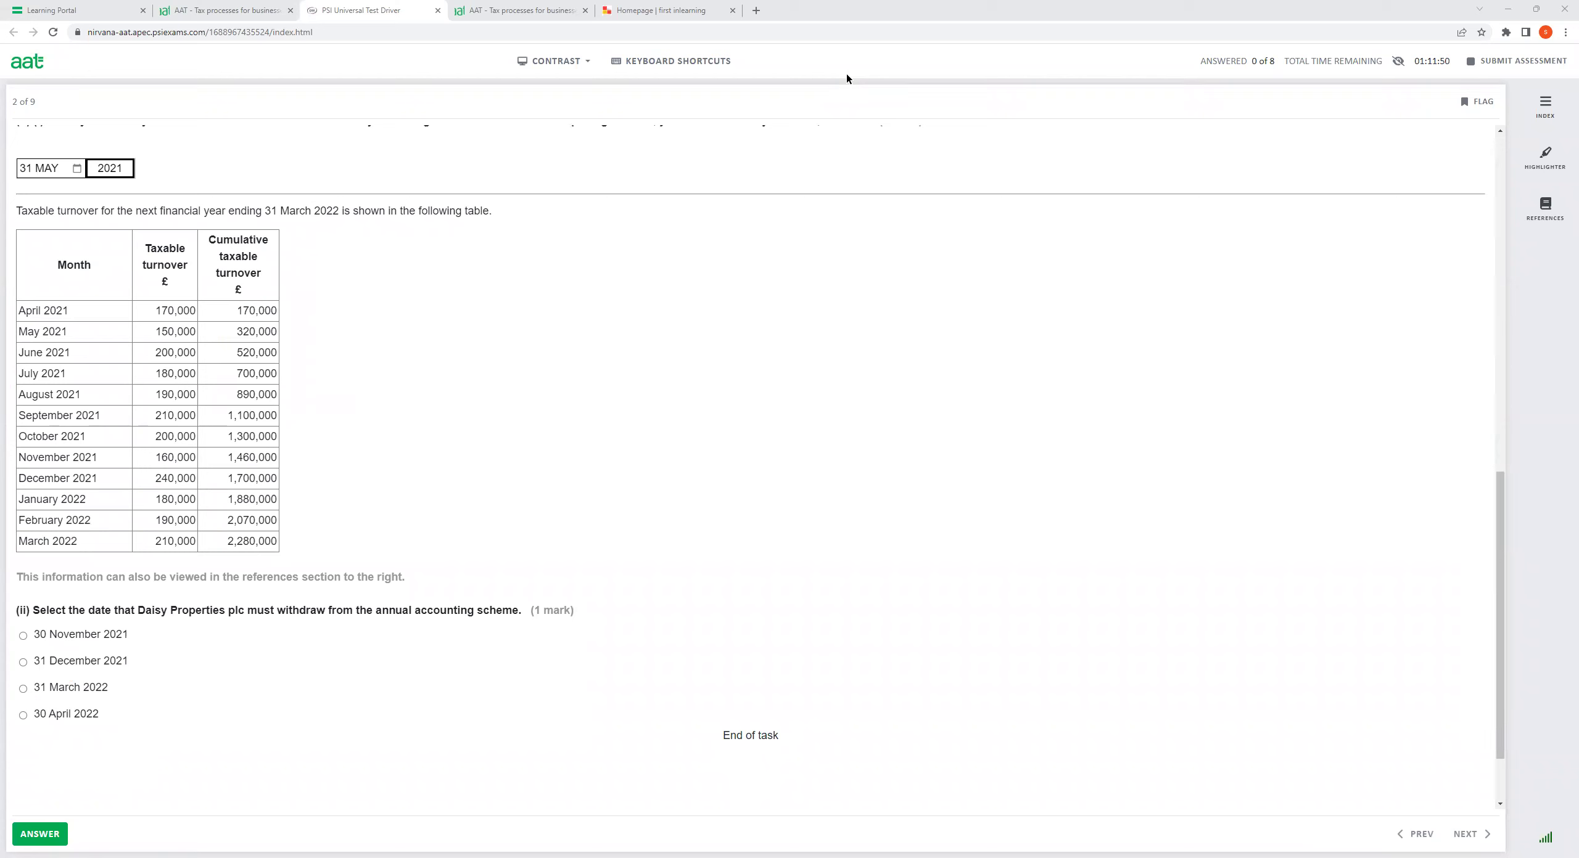
Step: Switch to the course book PDF in Adobe Acrobat Reader and search it for "annual"
{"action": "key", "text": "alt+Tab"}
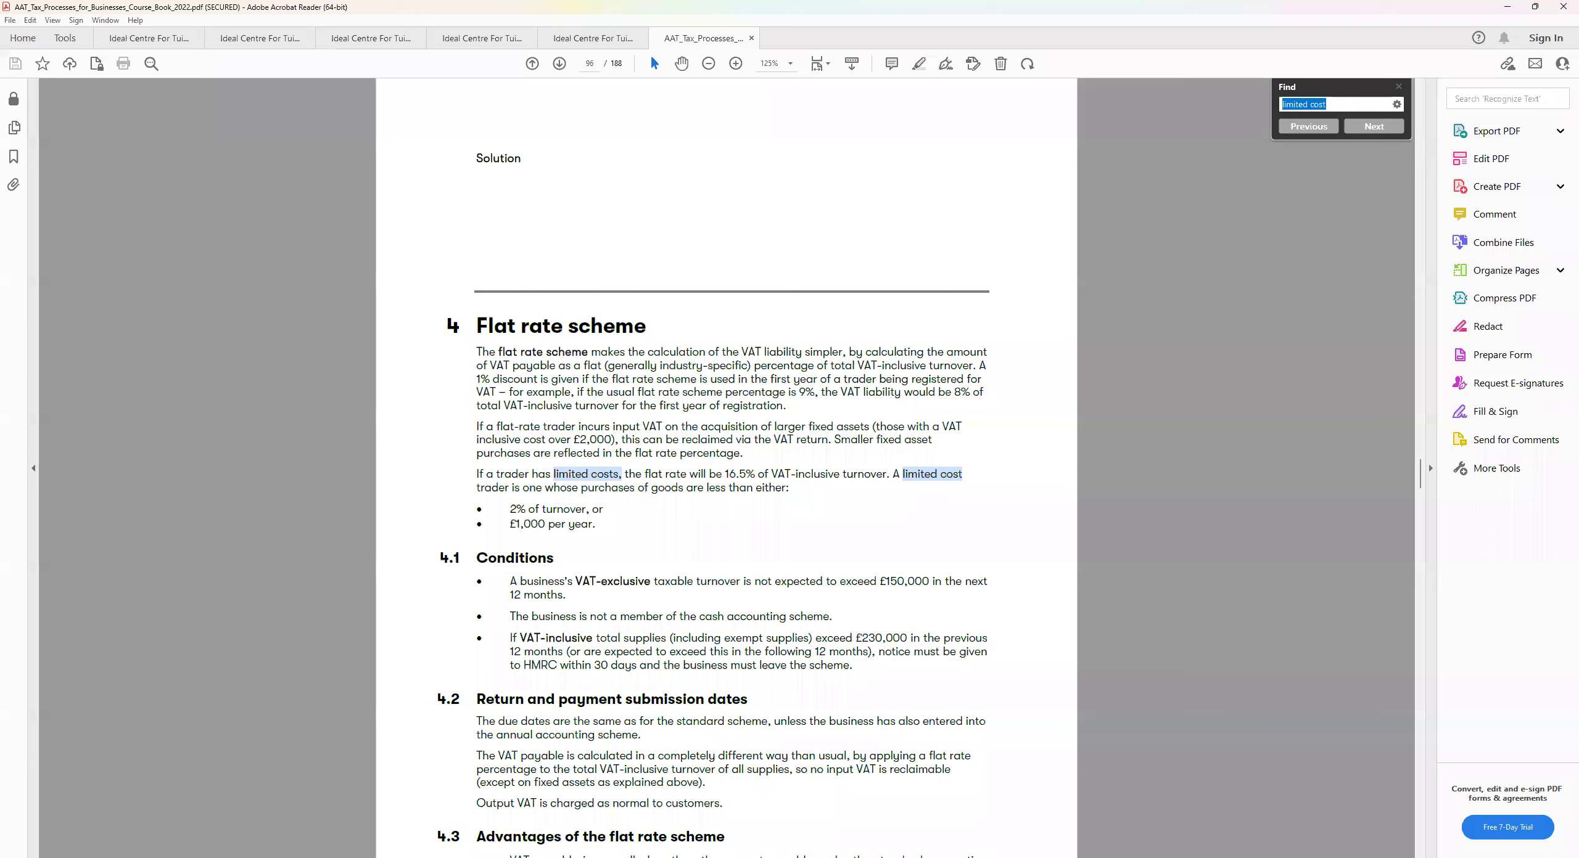
{"action": "type", "text": "ann"}
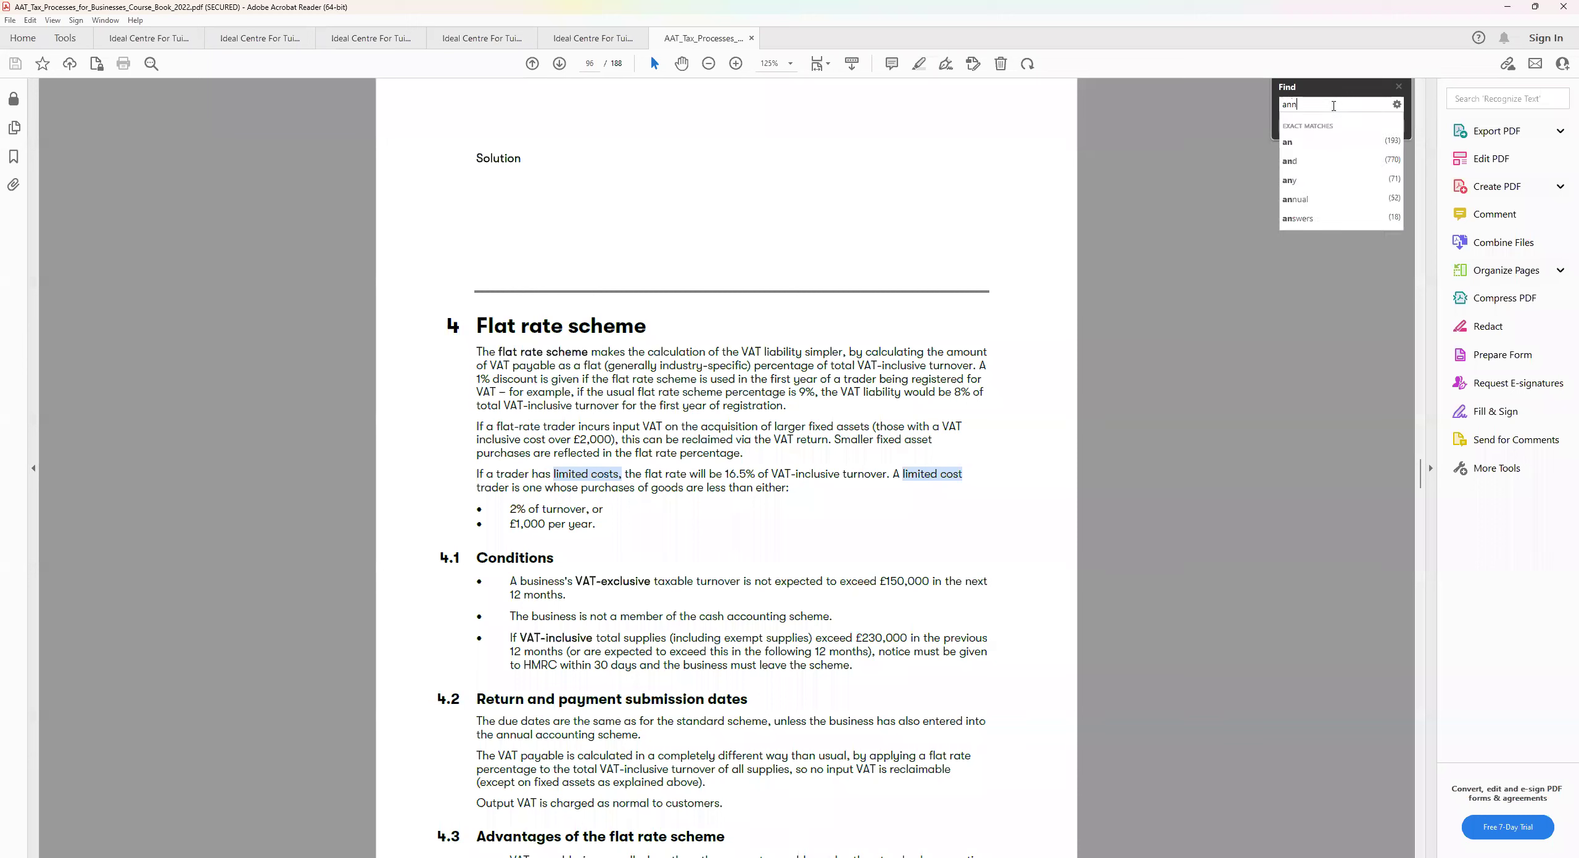
{"action": "type", "text": "ual"}
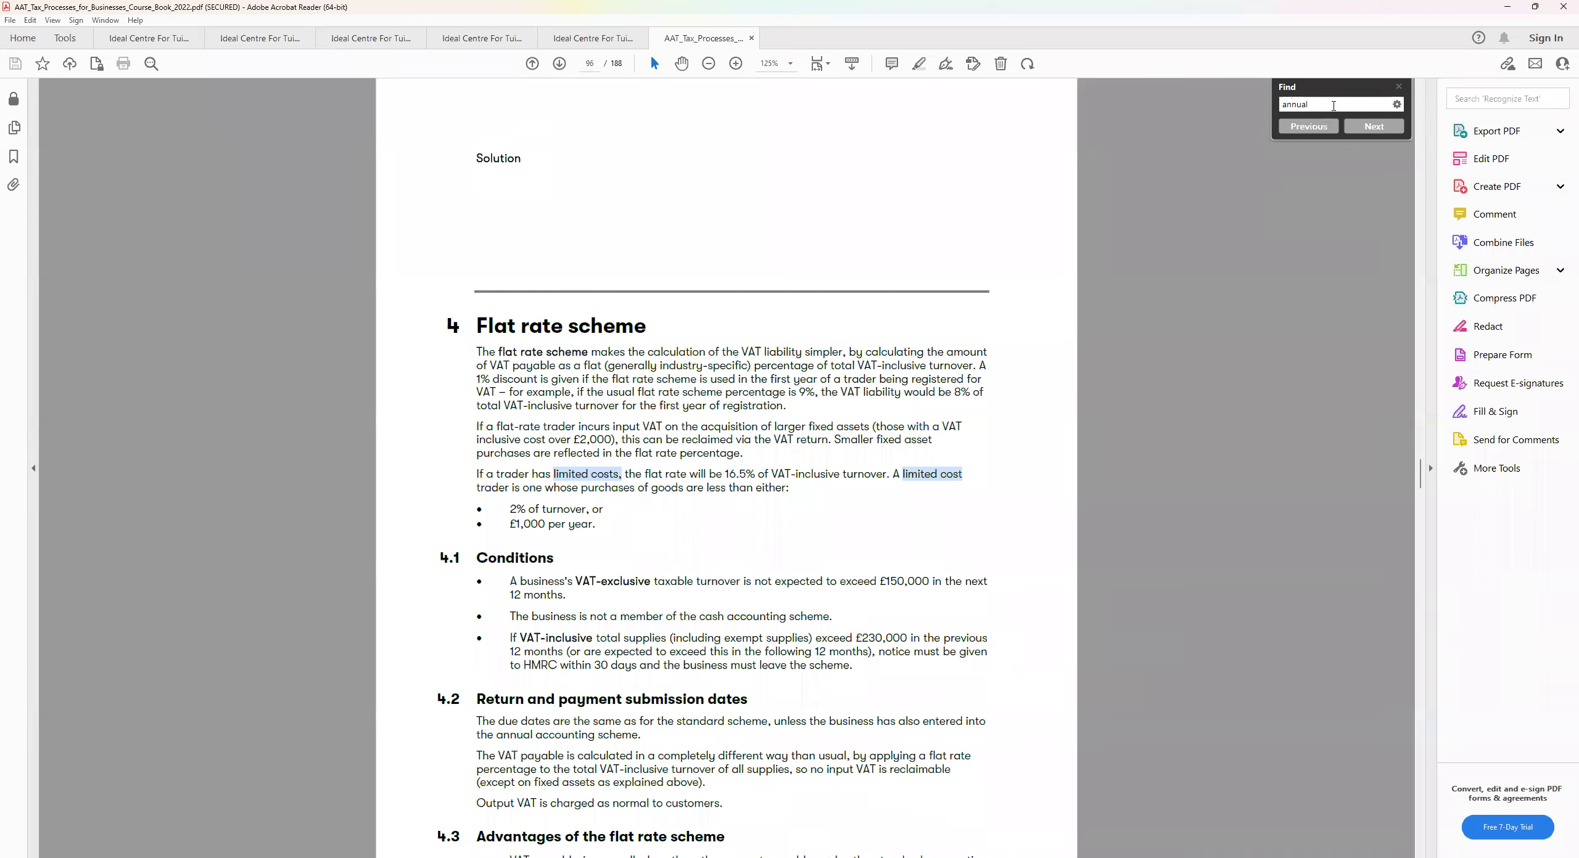
{"action": "key", "text": "Return"}
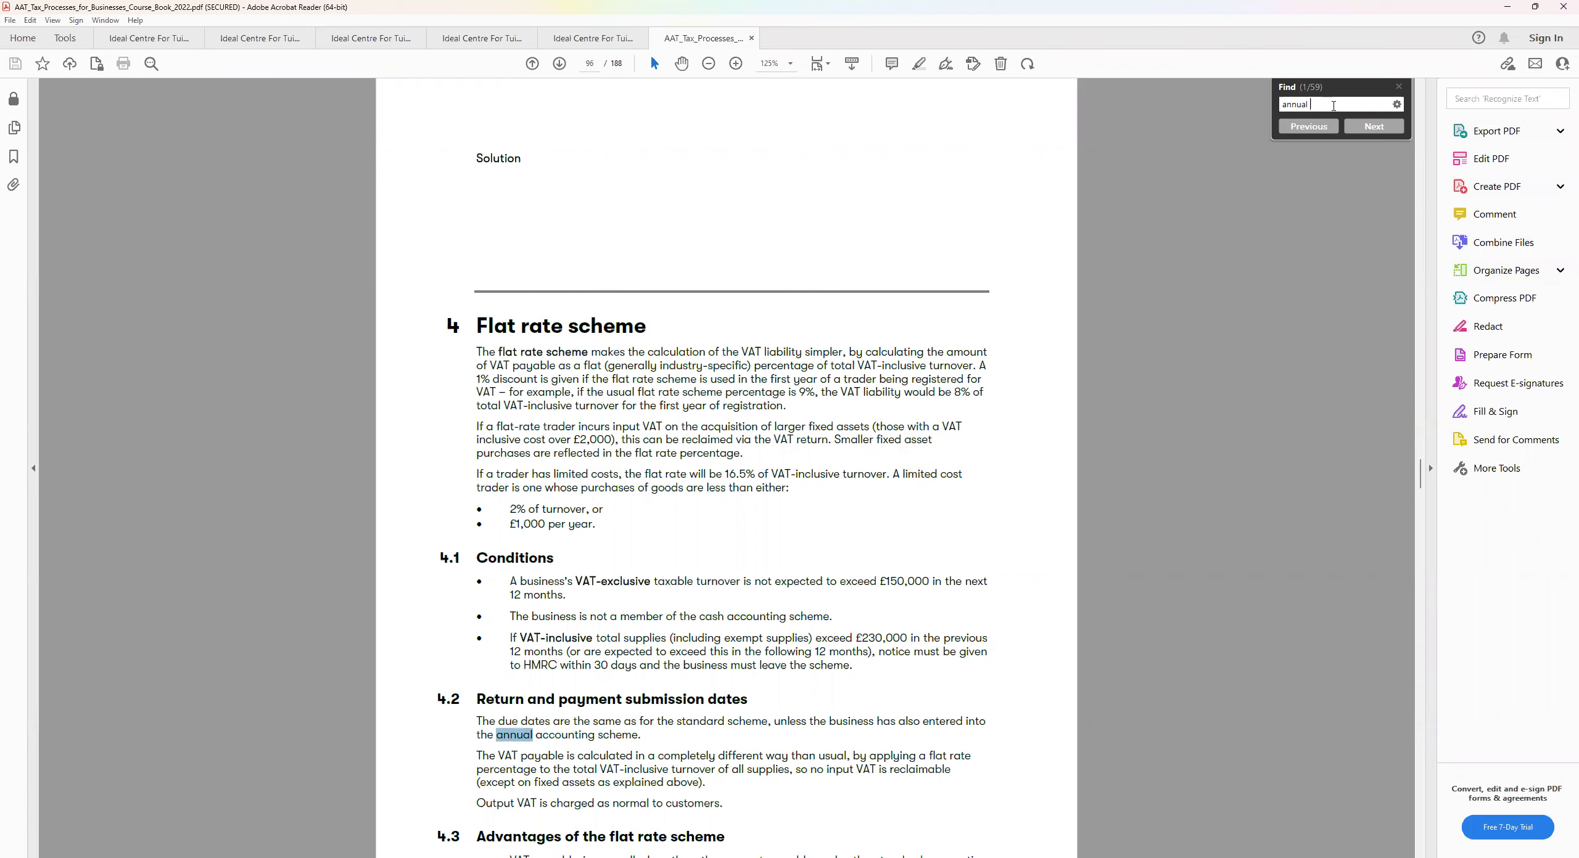
Step: Step through the matches for "annual" in the course book to find section 3.2, Conditions, of the annual accounting scheme
{"action": "key", "text": "Return"}
{"action": "key", "text": "Return"}
{"action": "key", "text": "Return"}
{"action": "key", "text": "Return"}
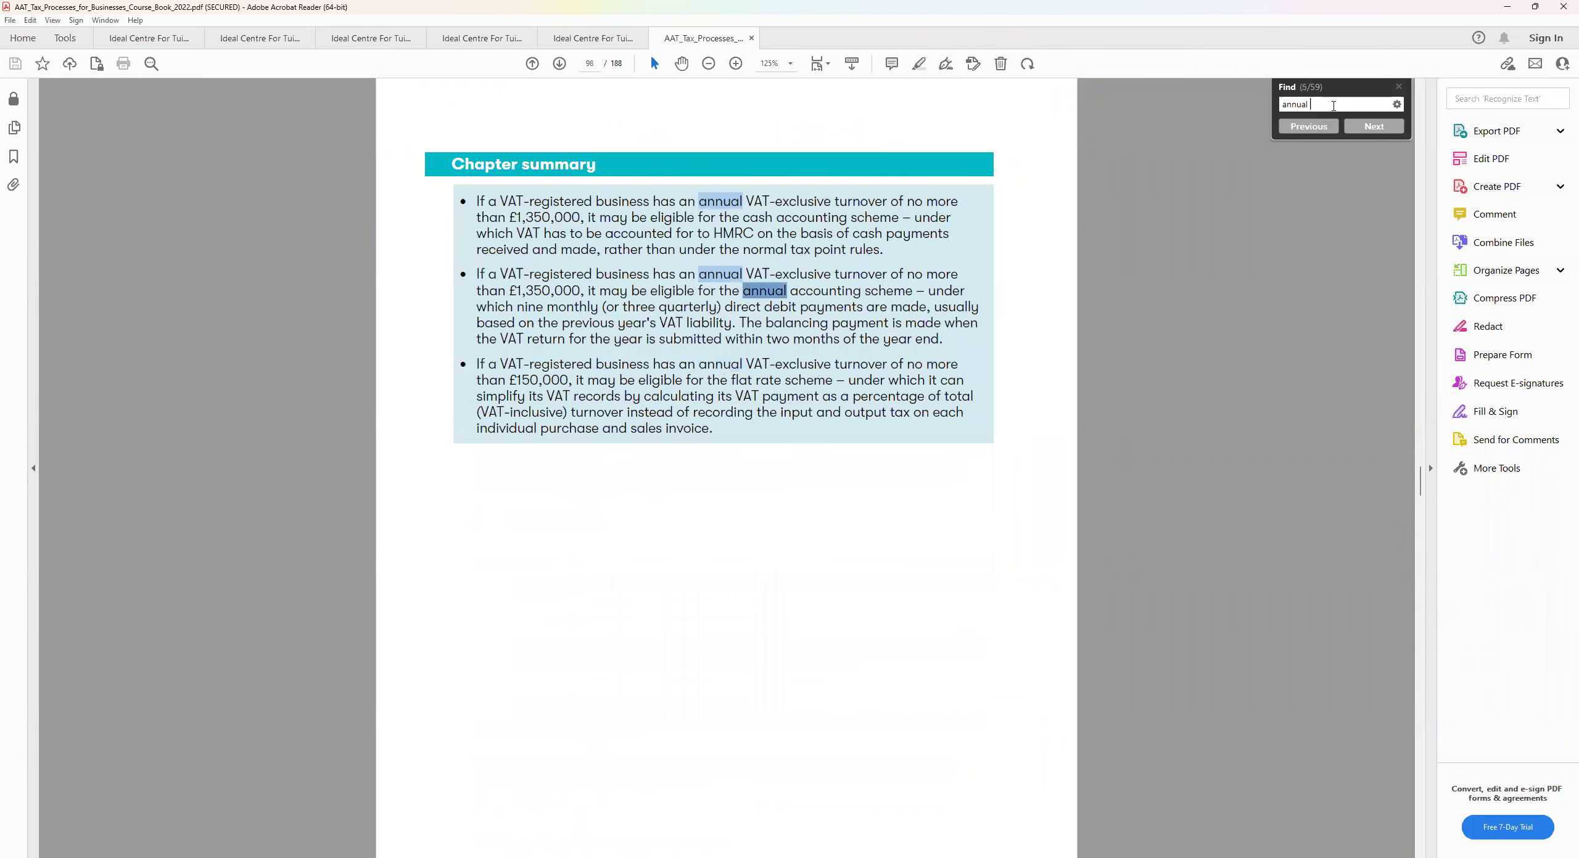
{"action": "key", "text": "Return"}
{"action": "key", "text": "Return"}
{"action": "key", "text": "Return"}
{"action": "key", "text": "Return"}
{"action": "key", "text": "Return"}
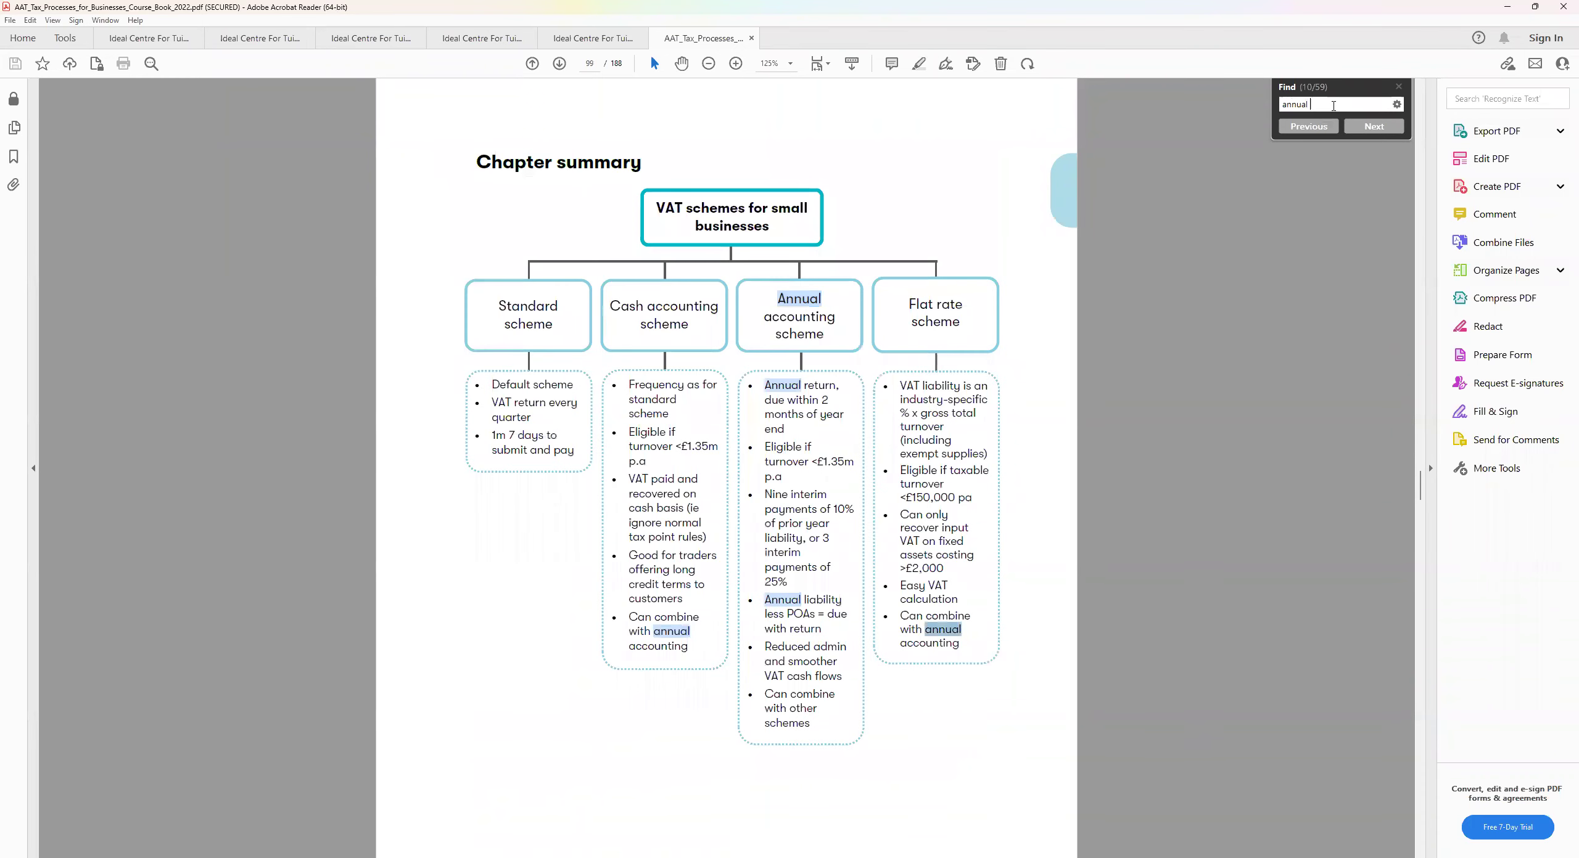
{"action": "key", "text": "Return"}
{"action": "key", "text": "Return"}
{"action": "key", "text": "Return"}
{"action": "key", "text": "Return"}
{"action": "key", "text": "Return"}
{"action": "key", "text": "Return"}
{"action": "key", "text": "Return"}
{"action": "key", "text": "Return"}
{"action": "key", "text": "Return"}
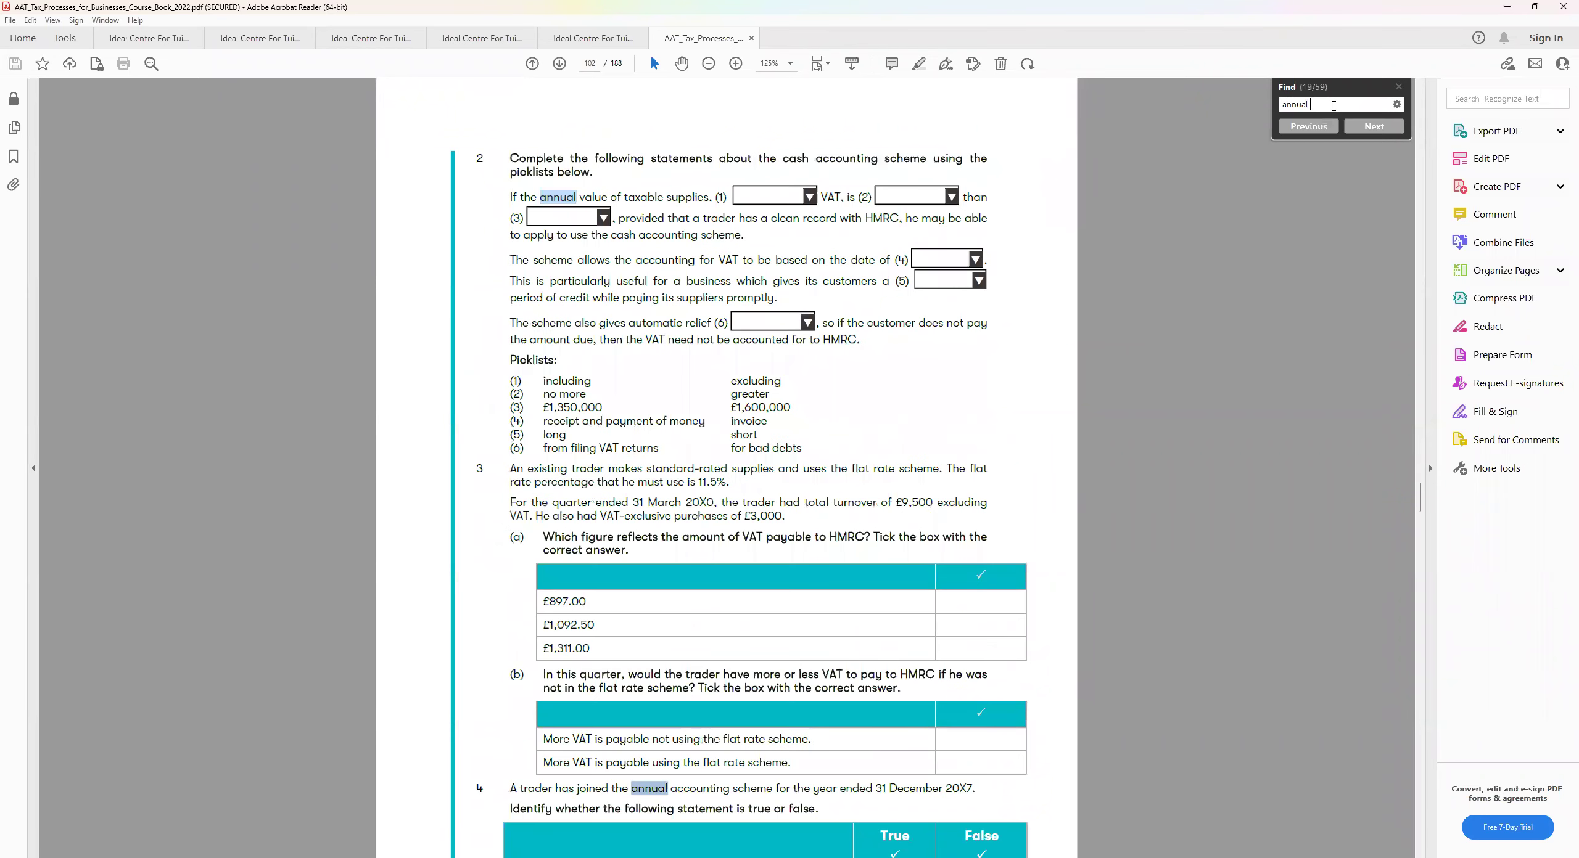
{"action": "key", "text": "Return"}
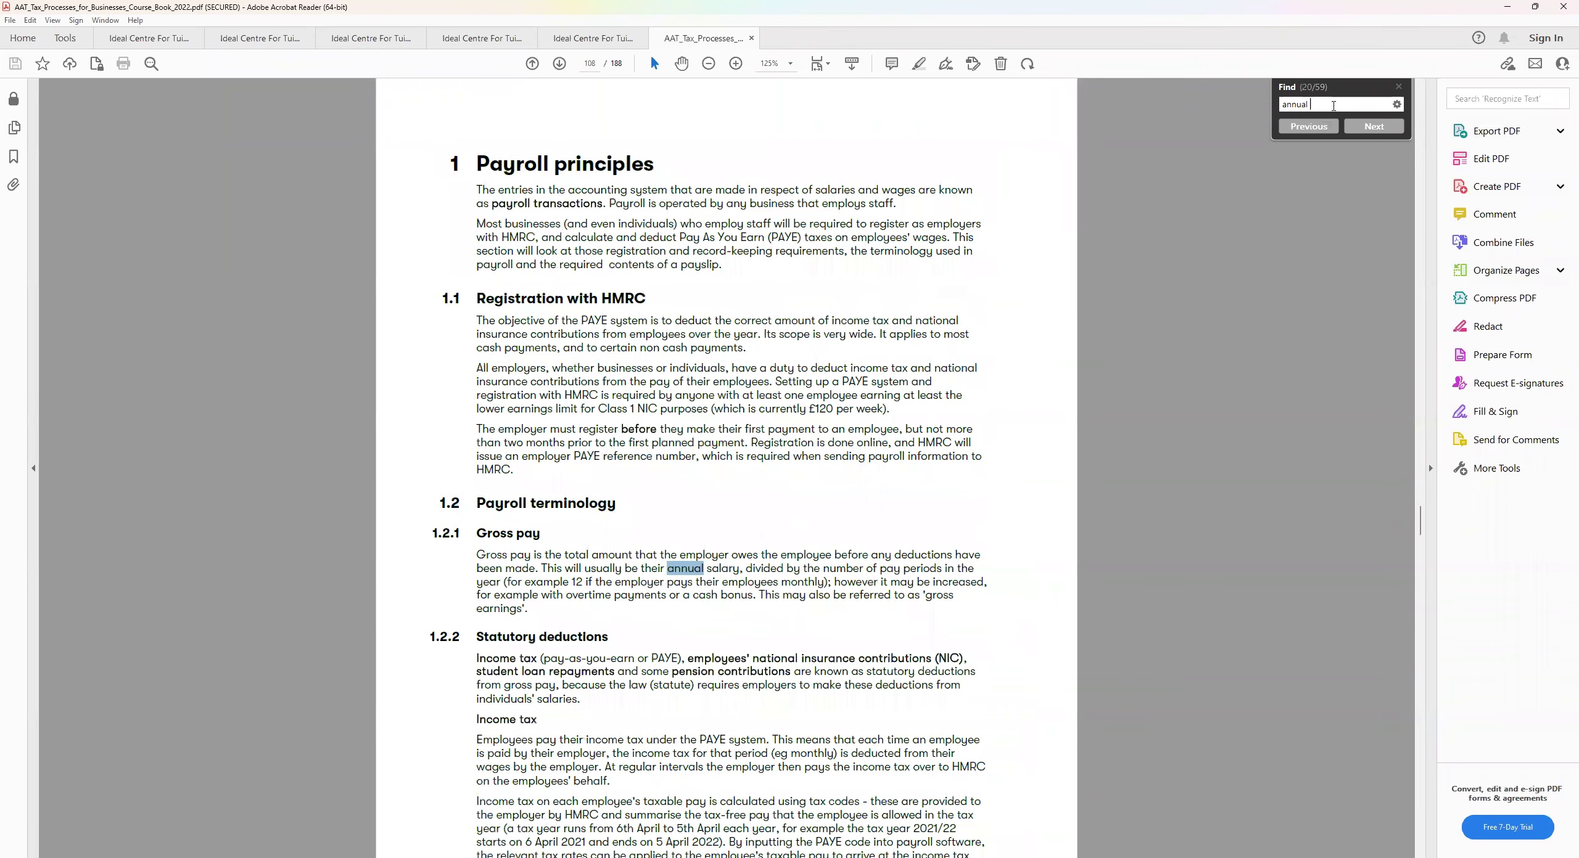
{"action": "key", "text": "Return"}
{"action": "key", "text": "Return"}
{"action": "key", "text": "Return"}
{"action": "key", "text": "Return"}
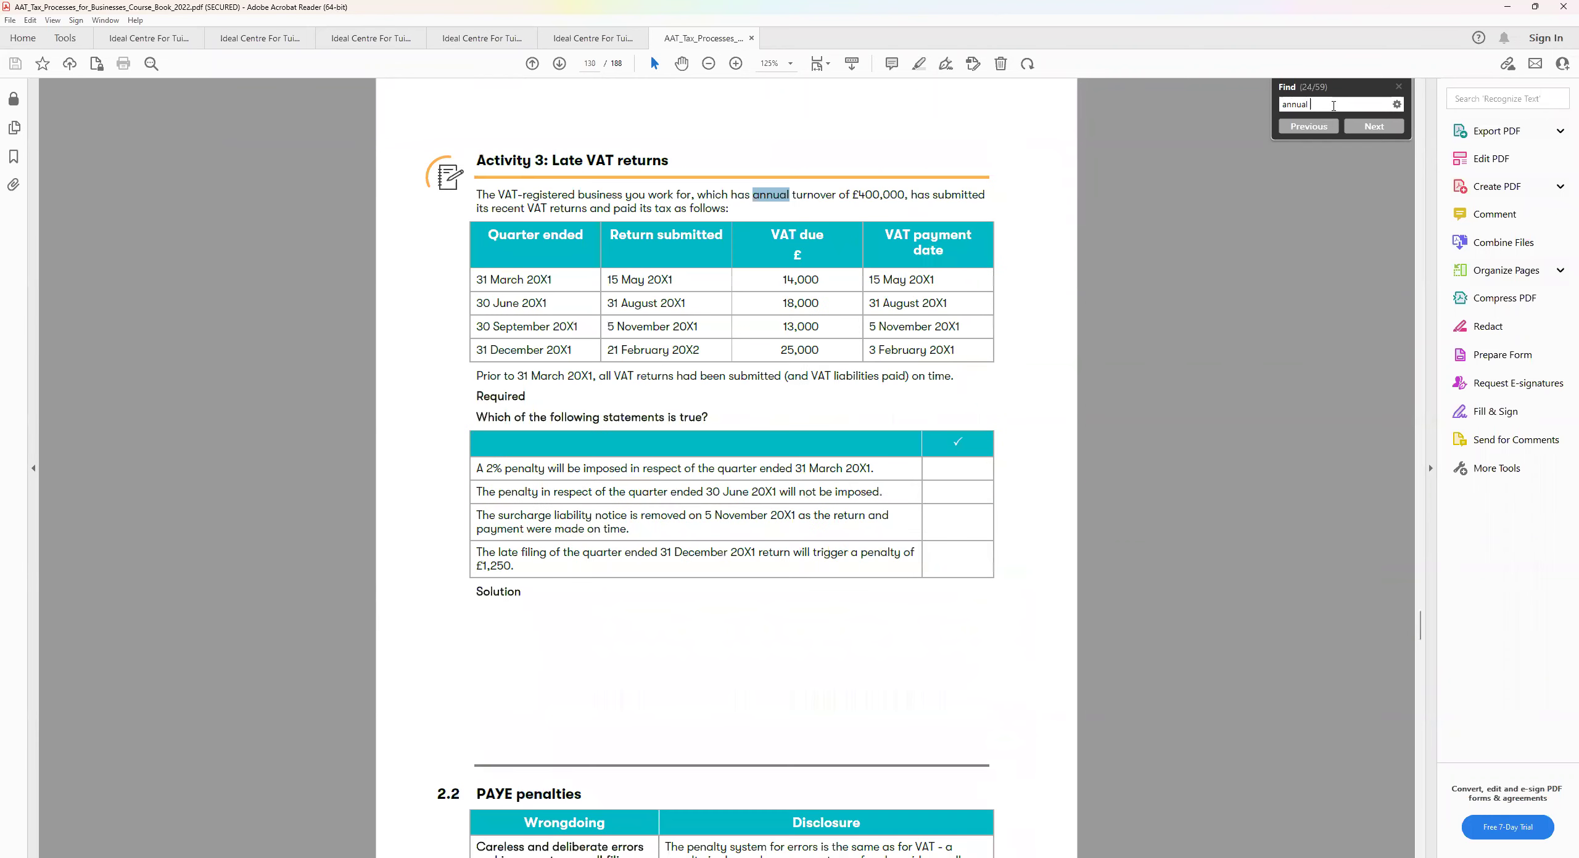
{"action": "key", "text": "Return"}
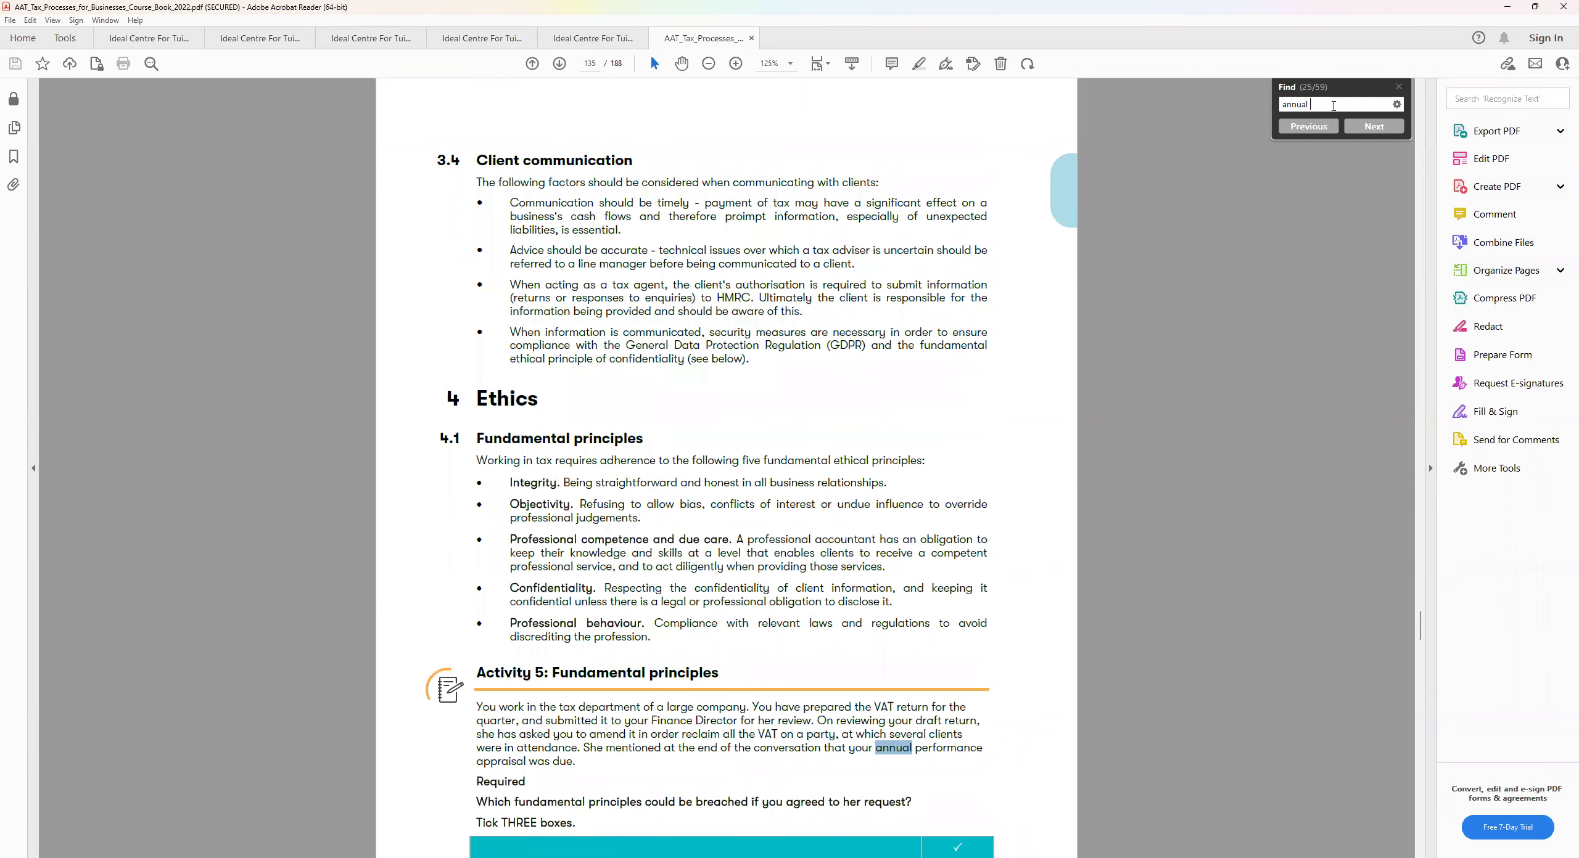
{"action": "key", "text": "Return"}
{"action": "key", "text": "Return"}
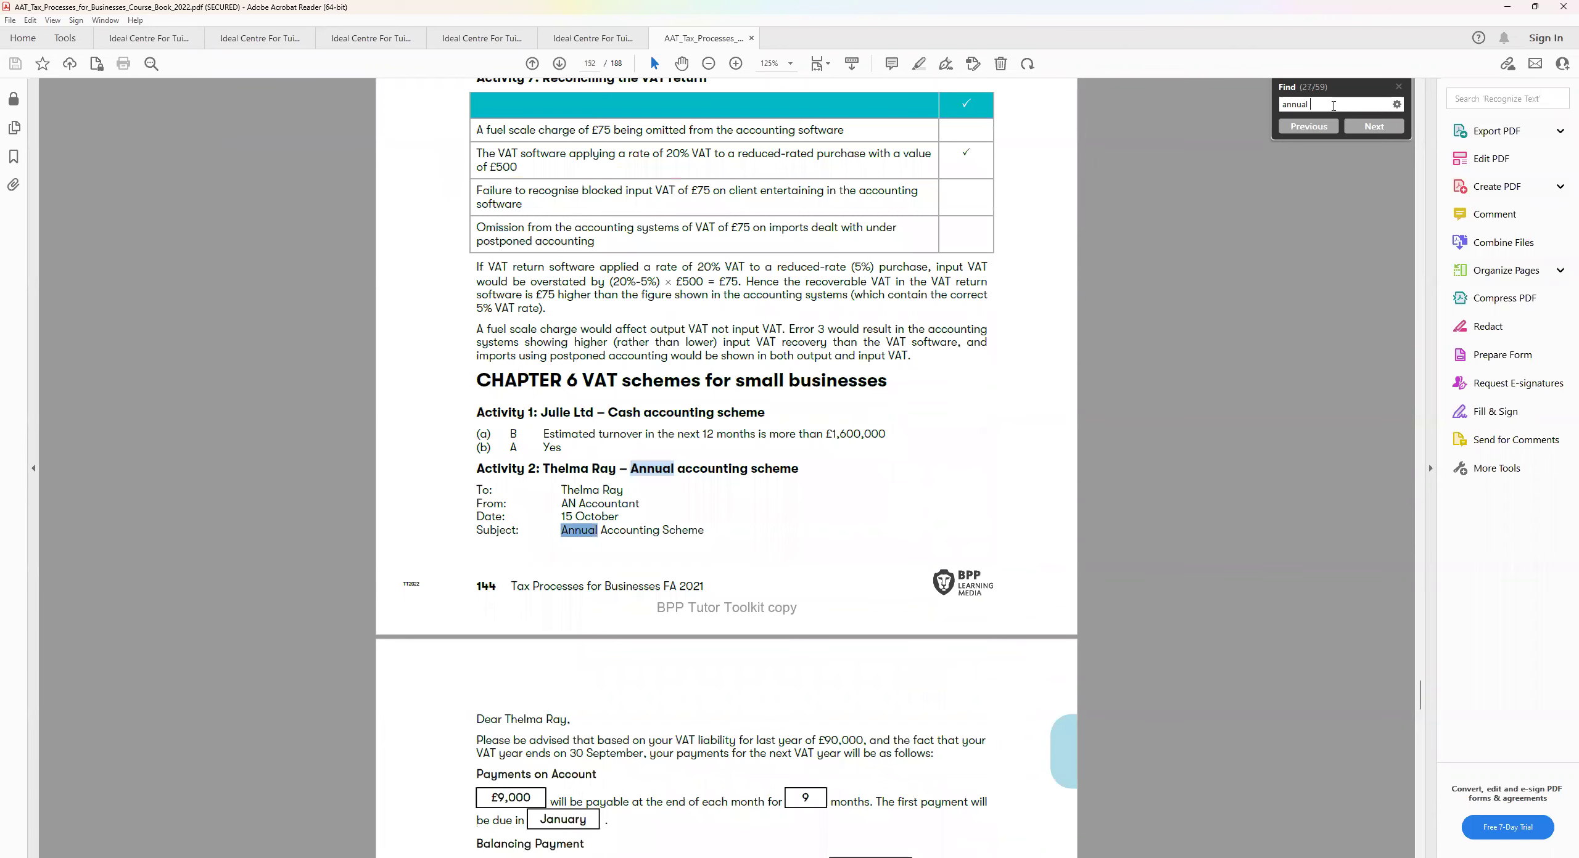
{"action": "key", "text": "Return"}
{"action": "key", "text": "Return"}
{"action": "key", "text": "Return"}
{"action": "key", "text": "Return"}
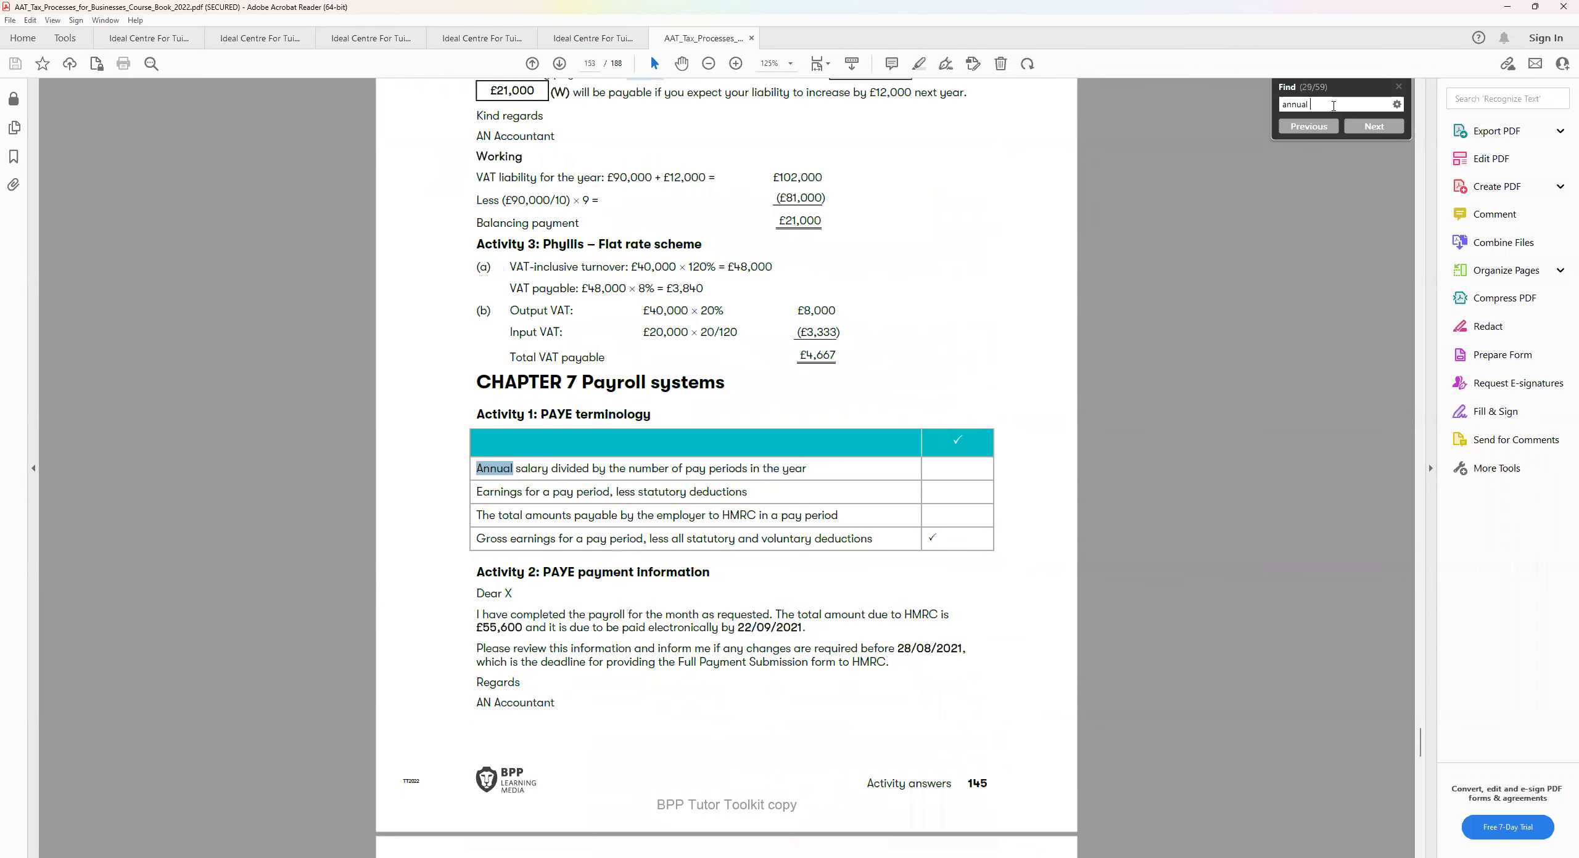
{"action": "key", "text": "Return"}
{"action": "key", "text": "Return"}
{"action": "key", "text": "Return"}
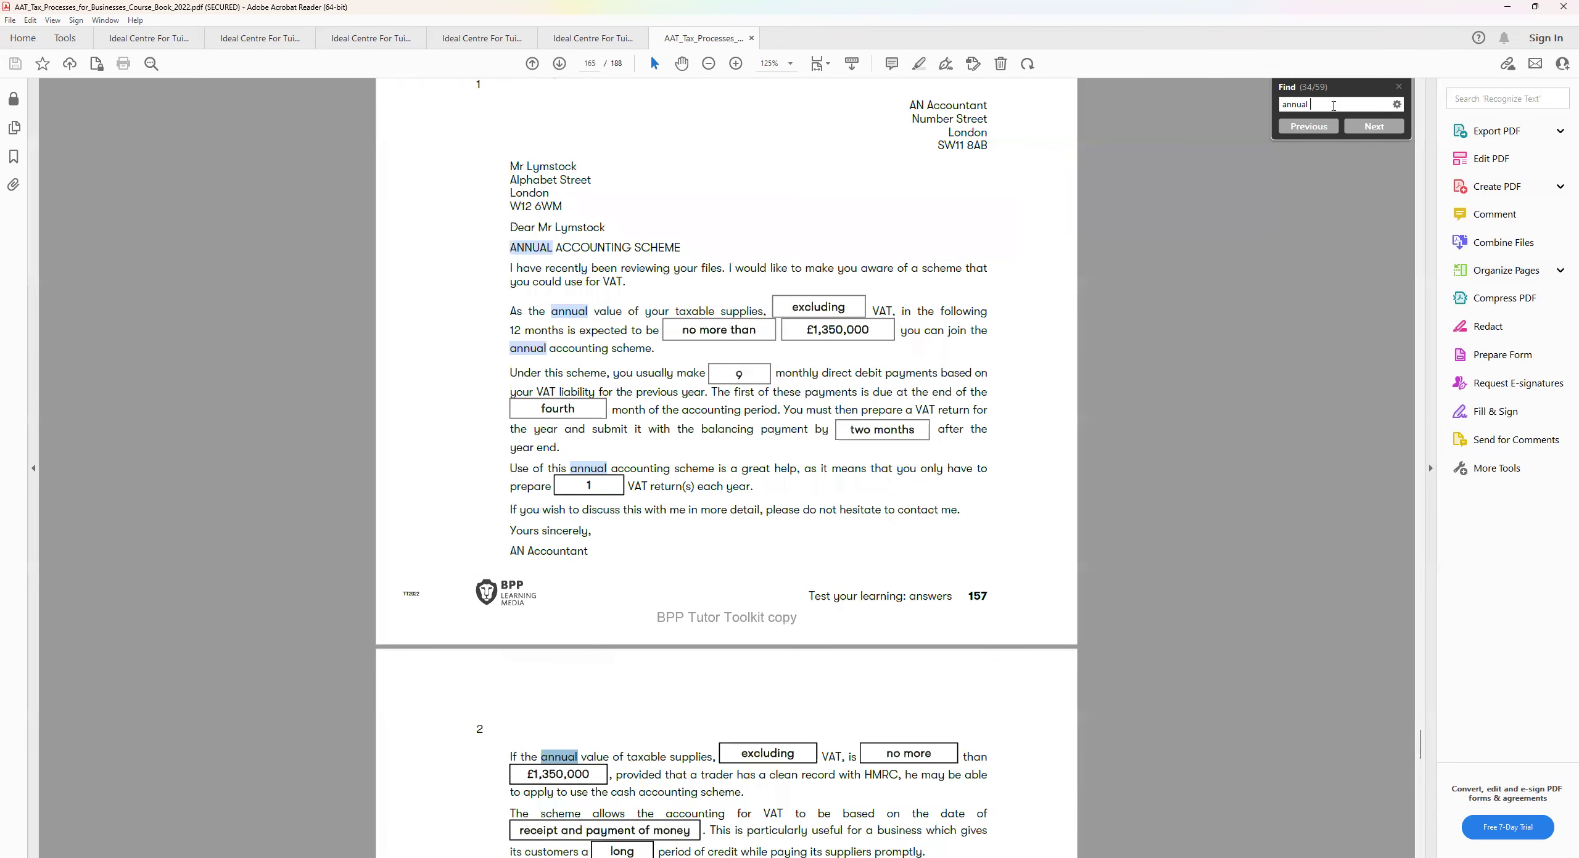
{"action": "key", "text": "Return"}
{"action": "key", "text": "Return"}
{"action": "key", "text": "Return"}
{"action": "key", "text": "Return"}
{"action": "key", "text": "Return"}
{"action": "key", "text": "Return"}
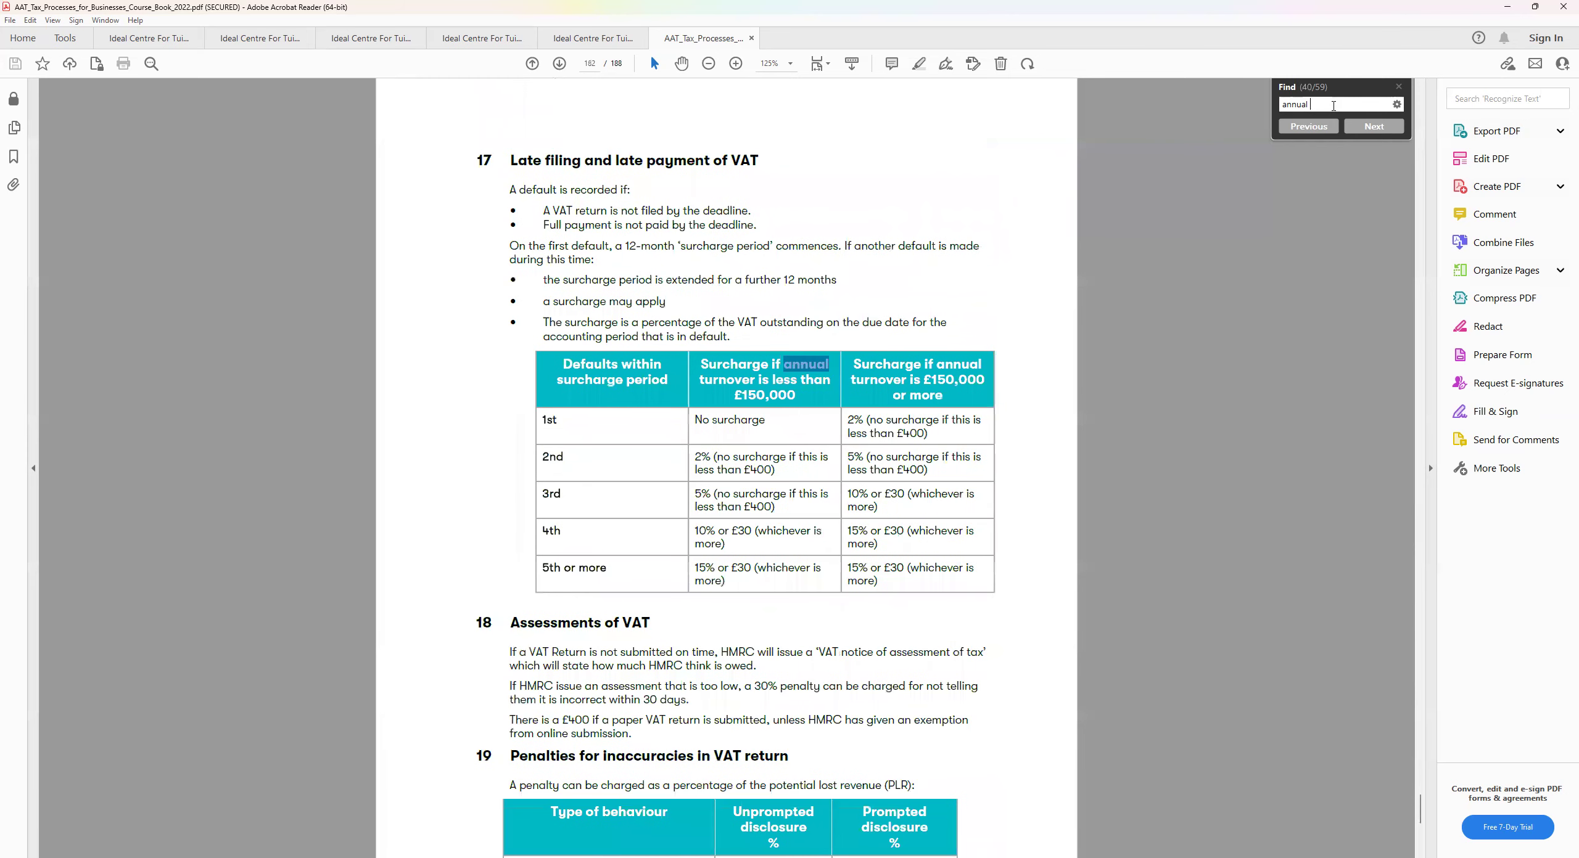
{"action": "key", "text": "Return"}
{"action": "key", "text": "Return"}
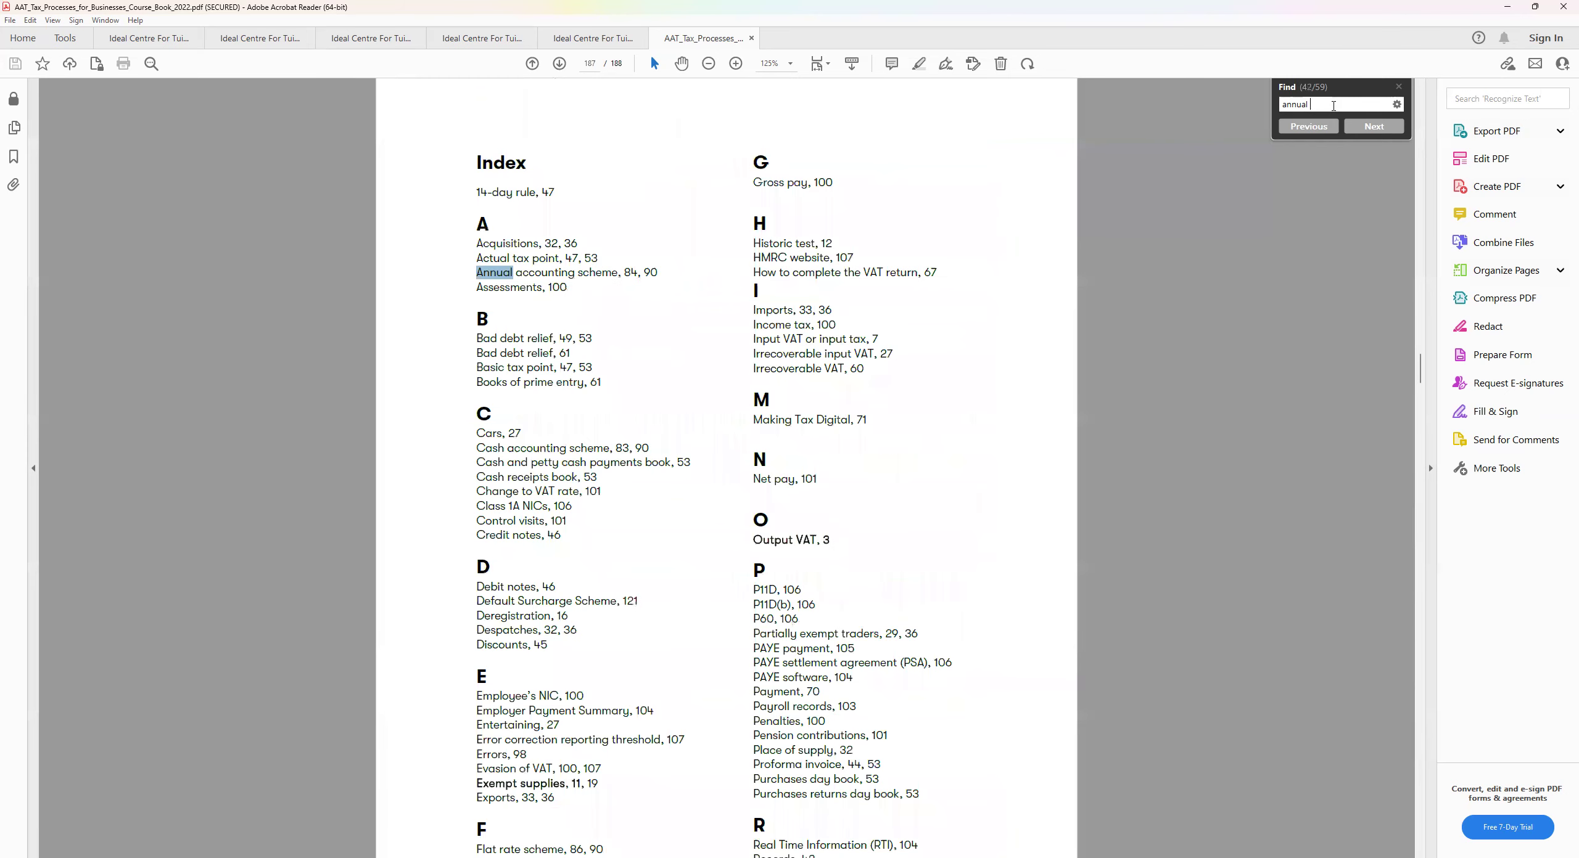
{"action": "key", "text": "Return"}
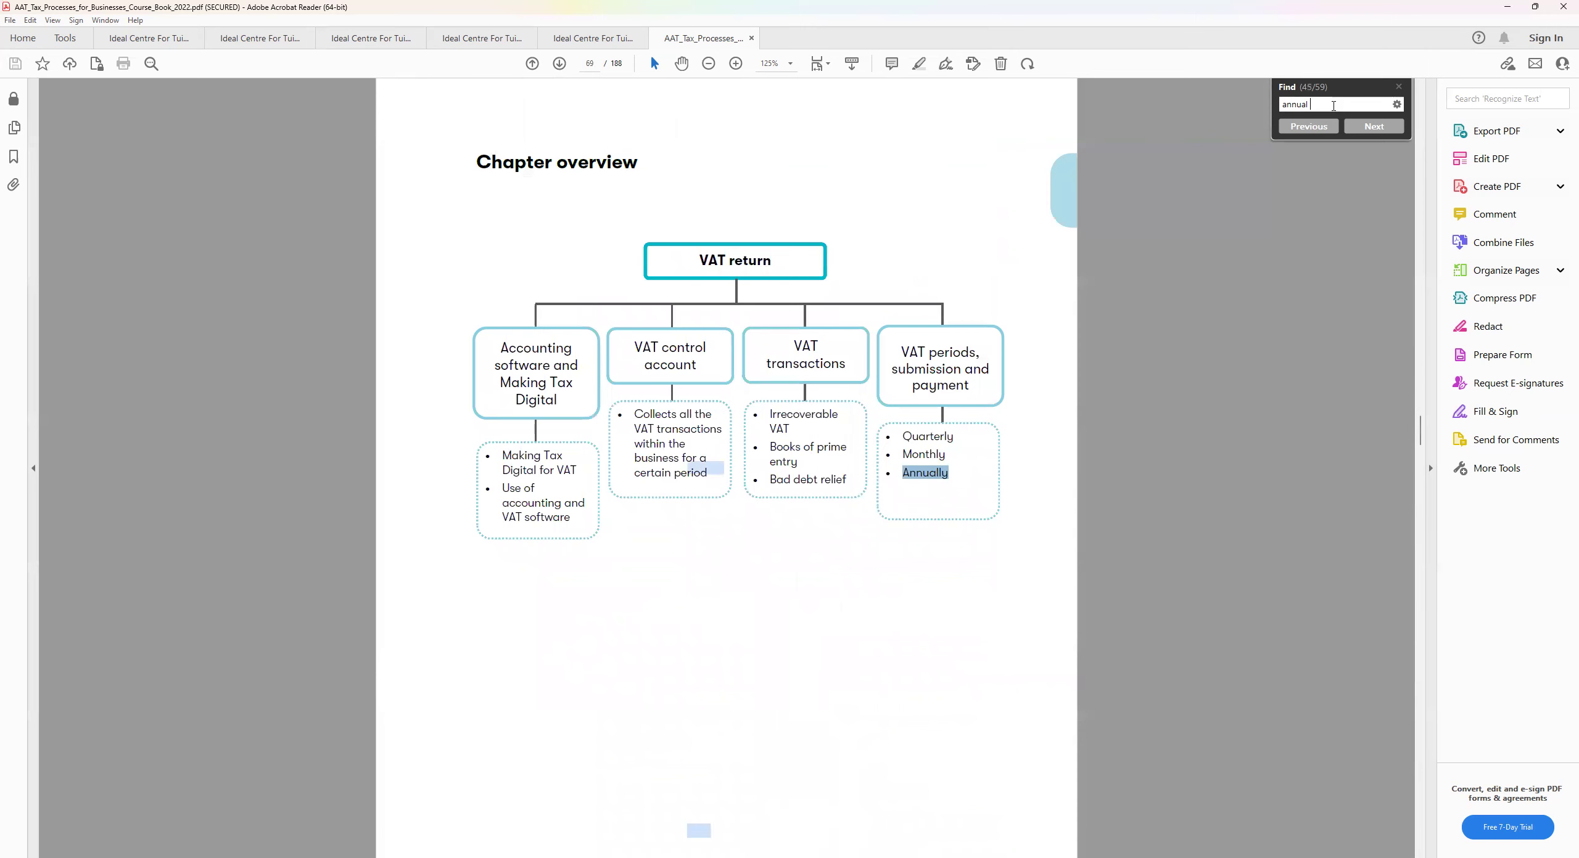
{"action": "key", "text": "Return"}
{"action": "key", "text": "Return"}
{"action": "key", "text": "Return"}
{"action": "key", "text": "Return"}
{"action": "key", "text": "Return"}
{"action": "key", "text": "Return"}
{"action": "key", "text": "Return"}
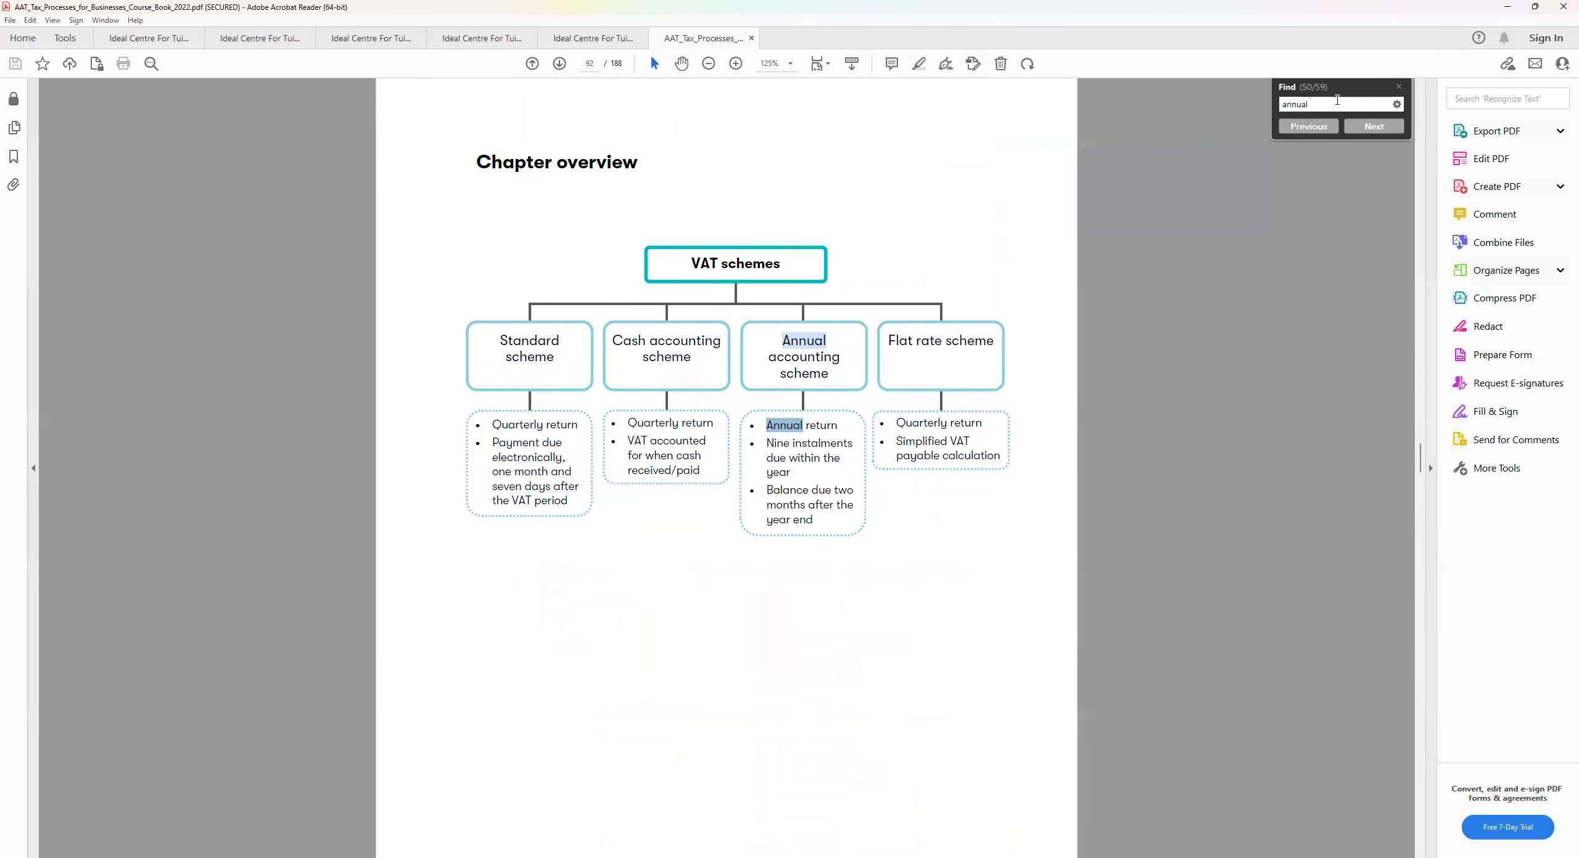
{"action": "key", "text": "Return"}
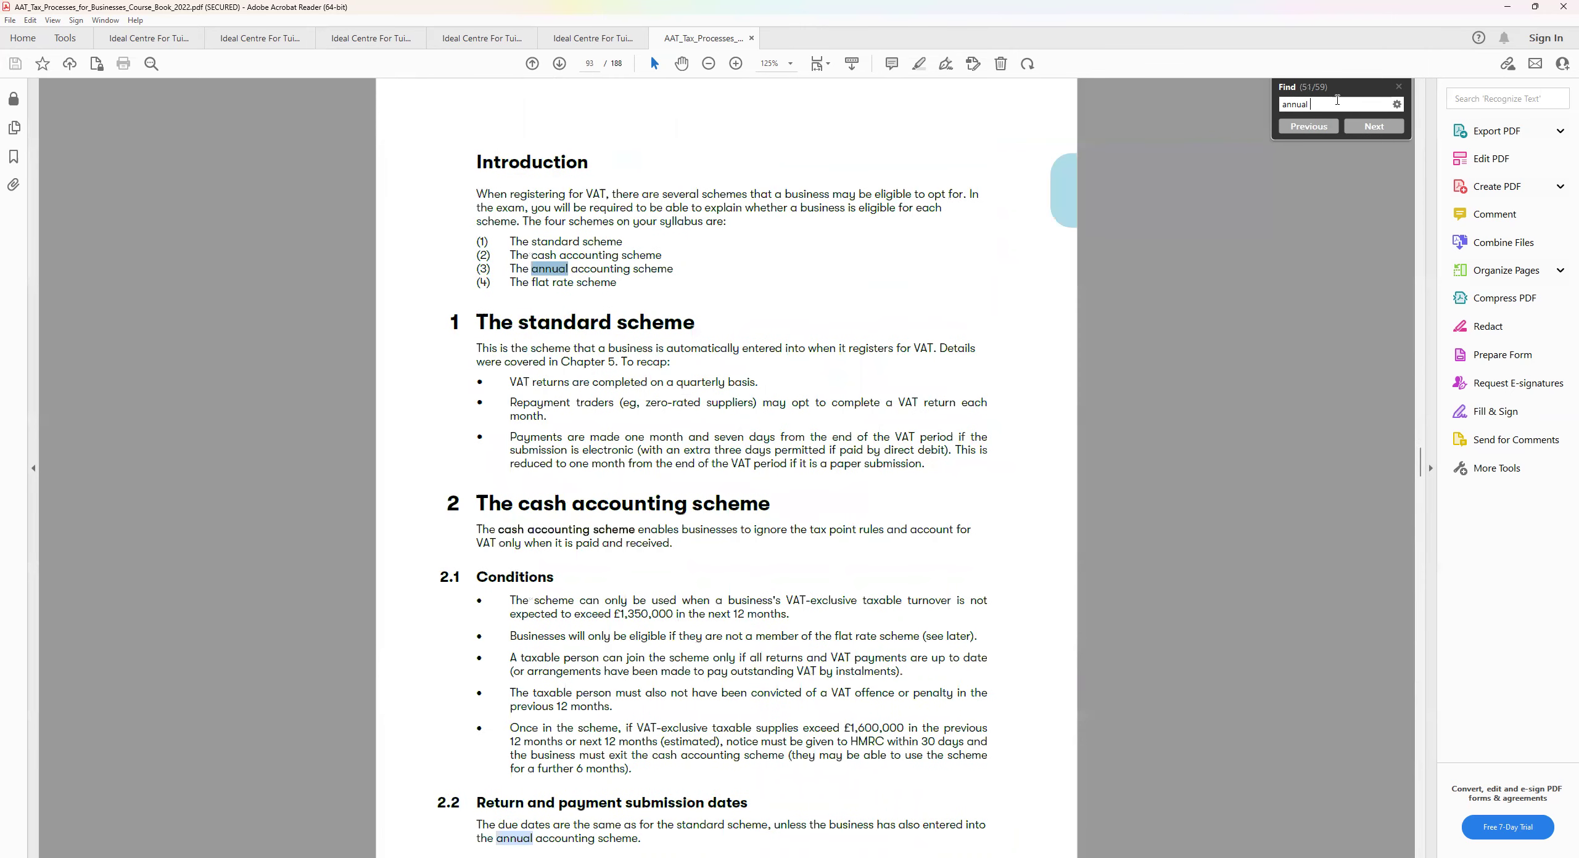
{"action": "key", "text": "Return"}
{"action": "key", "text": "Return"}
{"action": "key", "text": "Return"}
{"action": "scroll", "coordinate": [941, 390], "scroll_direction": "down", "scroll_amount": 10}
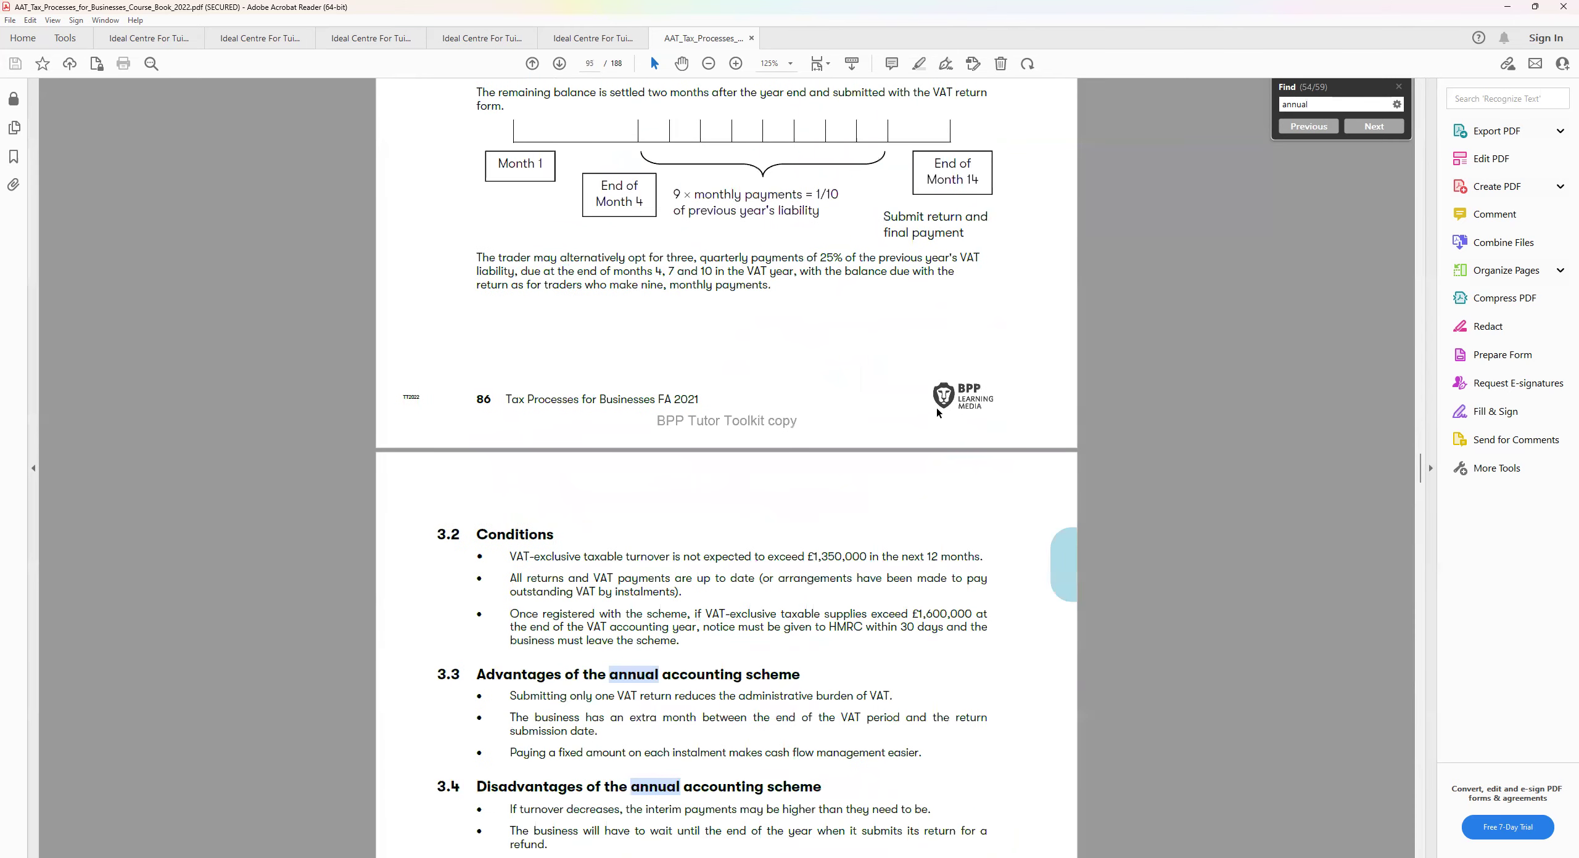
{"action": "scroll", "coordinate": [936, 407], "scroll_direction": "down", "scroll_amount": 3}
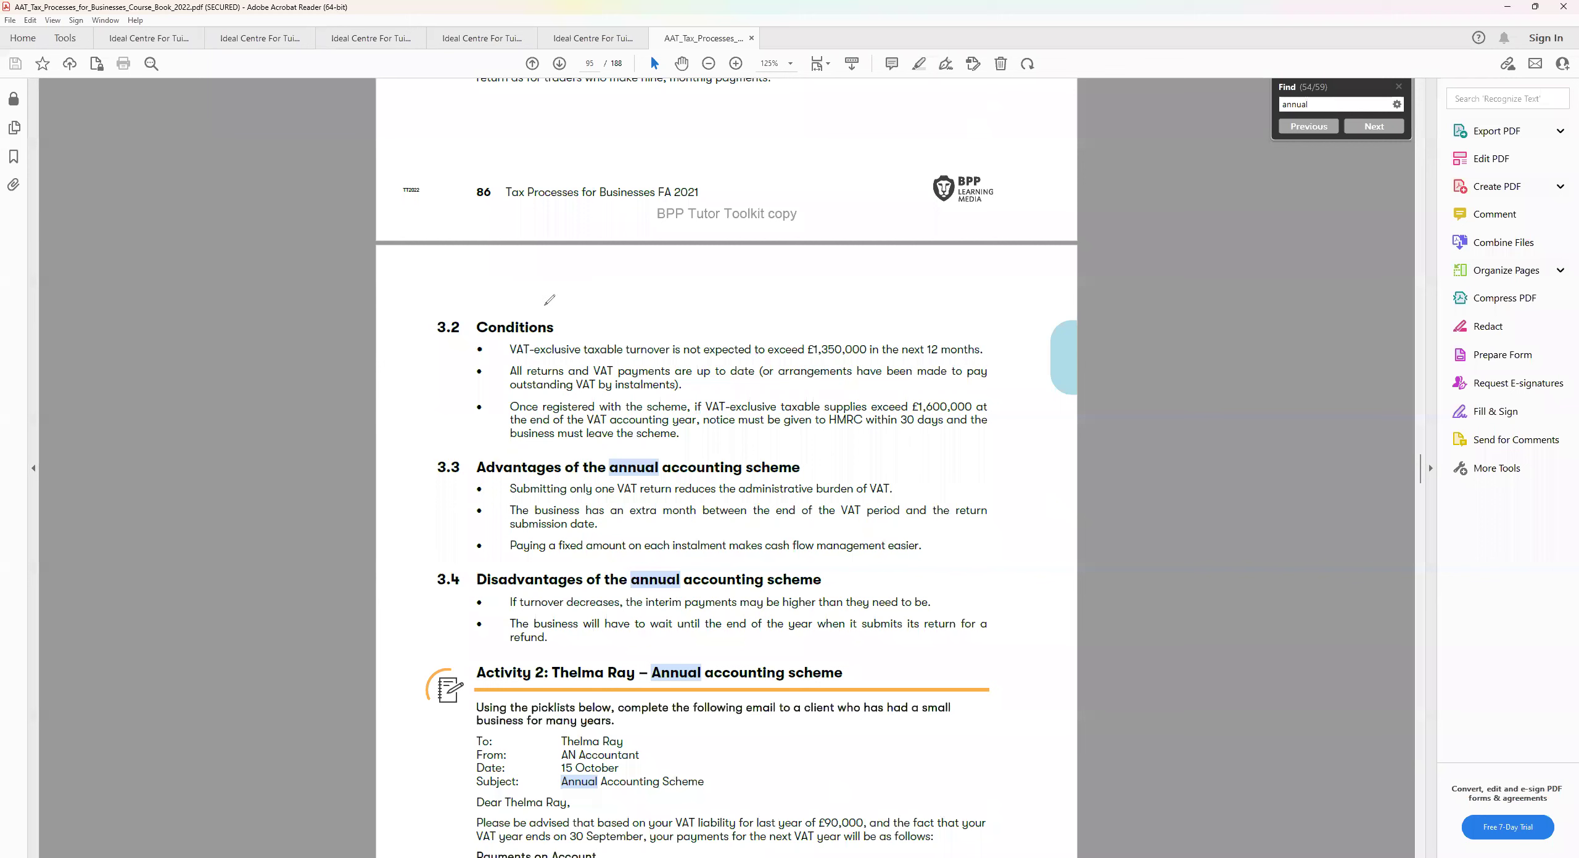
Step: Circle the 3.2 Conditions heading, mark and underline the third condition's £1,600,000, year-end and 30-day rule in ink, and erase the markings
{"action": "mouse_move", "coordinate": [538, 300]}
{"action": "left_mouse_down"}
{"action": "mouse_move", "coordinate": [555, 314]}
{"action": "mouse_move", "coordinate": [496, 314]}
{"action": "left_mouse_up"}
{"action": "left_click_drag", "start_coordinate": [441, 426], "coordinate": [541, 392]}
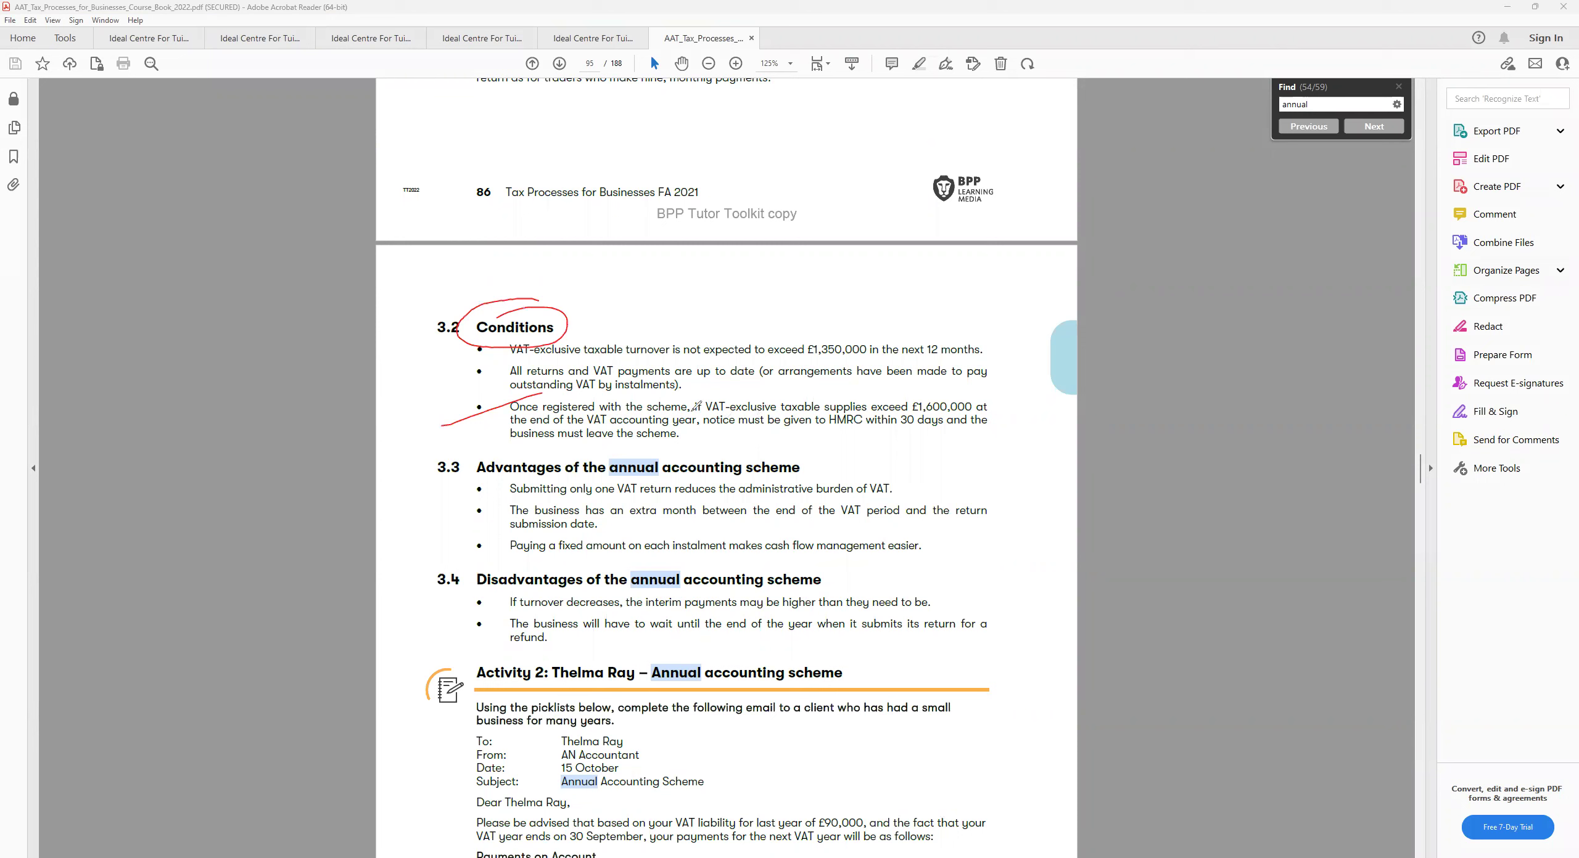
{"action": "left_click_drag", "start_coordinate": [689, 412], "coordinate": [986, 405]}
{"action": "mouse_move", "coordinate": [506, 426]}
{"action": "left_mouse_down"}
{"action": "mouse_move", "coordinate": [693, 430]}
{"action": "mouse_move", "coordinate": [658, 414]}
{"action": "mouse_move", "coordinate": [523, 414]}
{"action": "mouse_move", "coordinate": [510, 428]}
{"action": "left_mouse_up"}
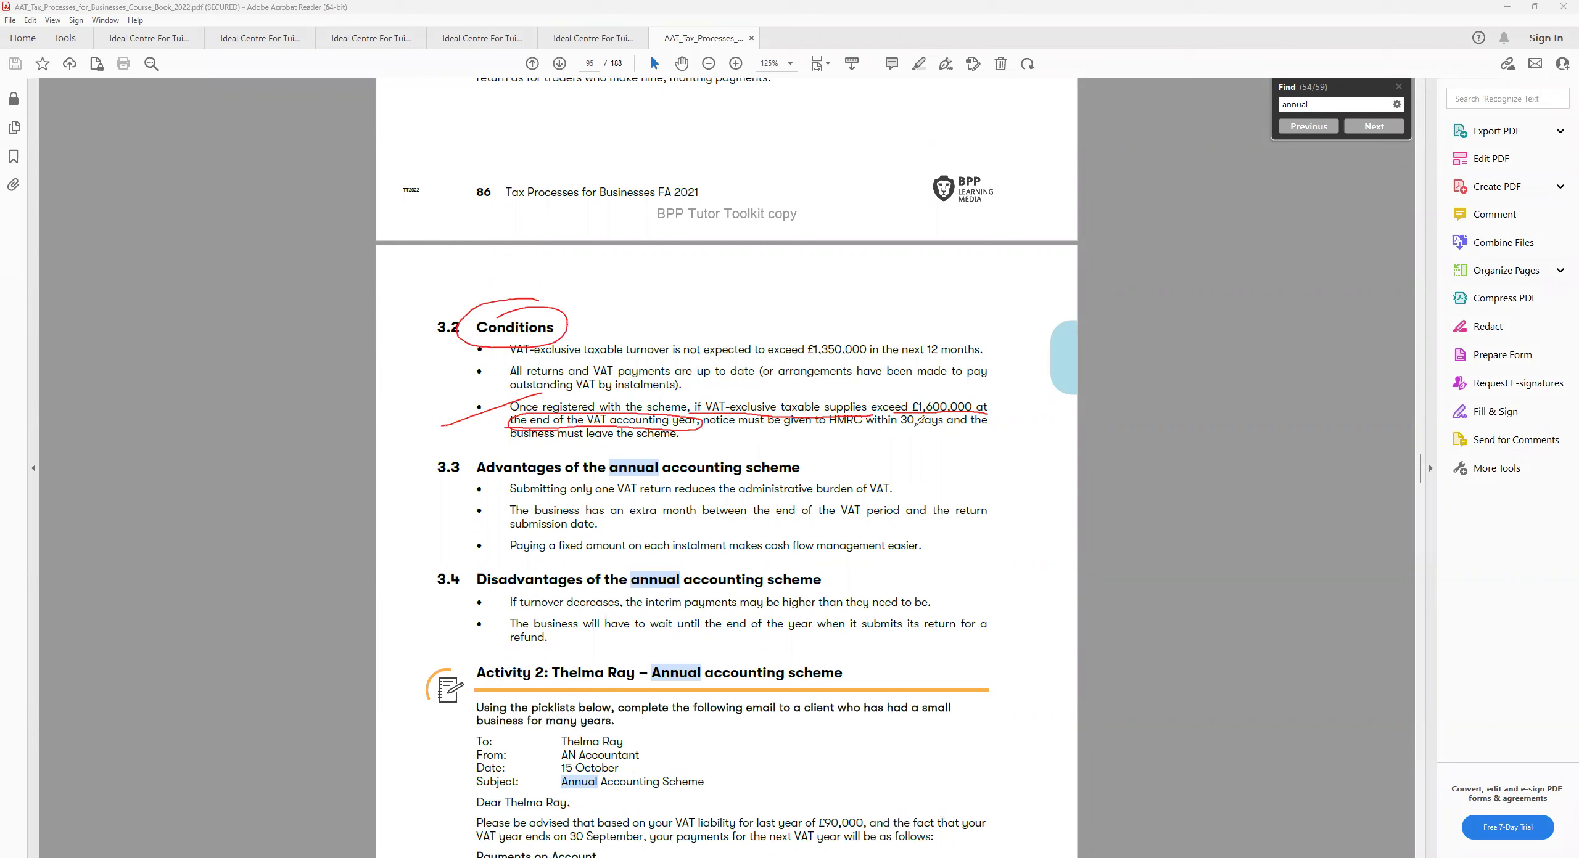
{"action": "left_click_drag", "start_coordinate": [889, 429], "coordinate": [942, 433]}
{"action": "left_click_drag", "start_coordinate": [565, 440], "coordinate": [700, 440]}
{"action": "key", "text": "e"}
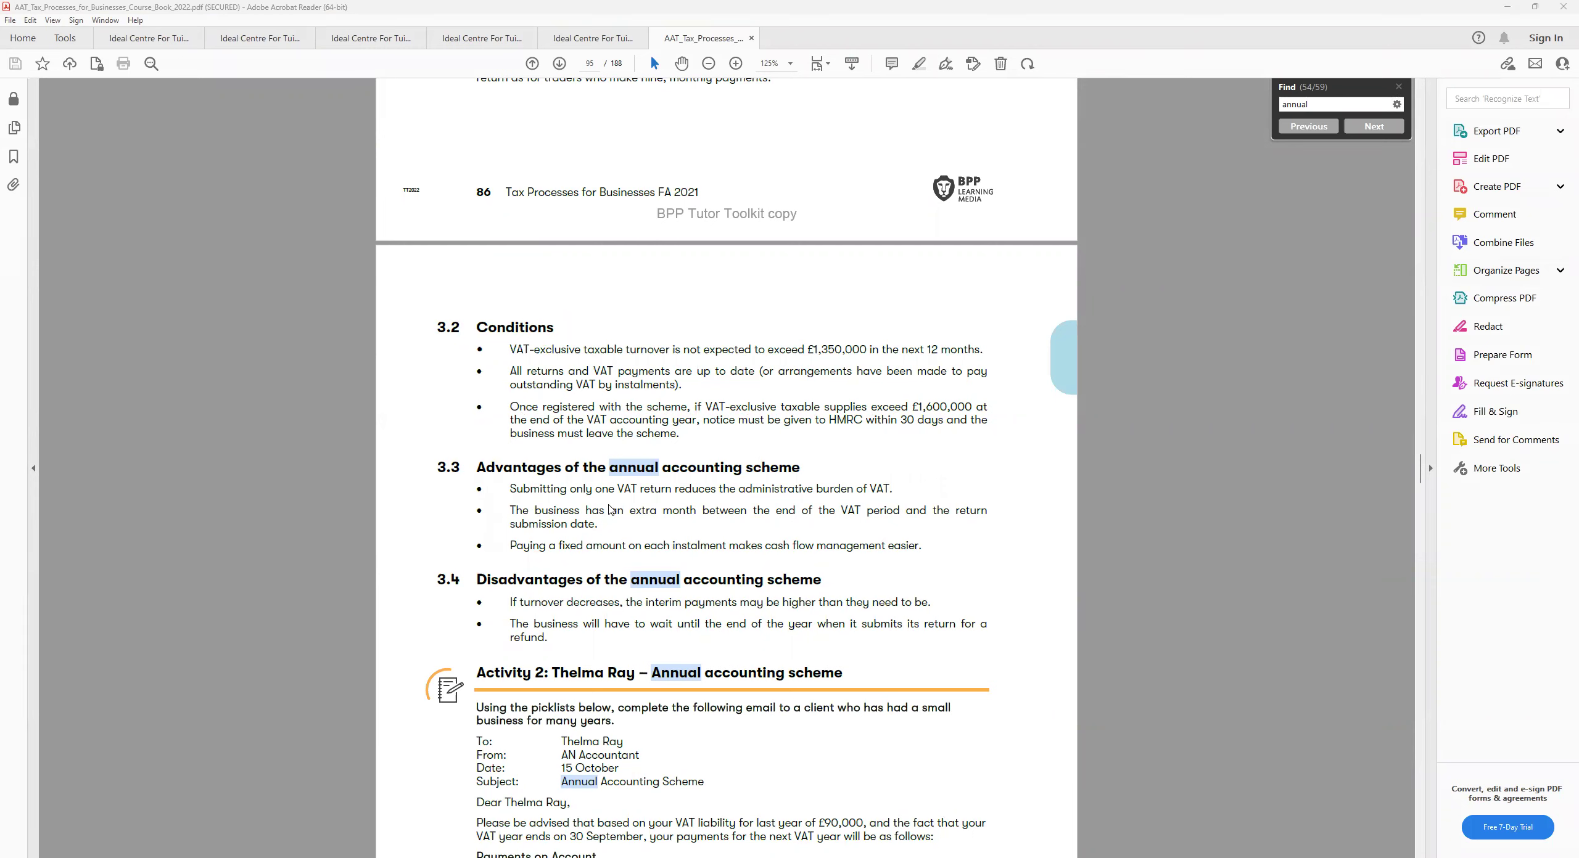
Step: Switch back to the practice assessment, select 31 March 2022 as the scheme withdrawal date, and submit the Task 1 answer
{"action": "key", "text": "alt+Tab"}
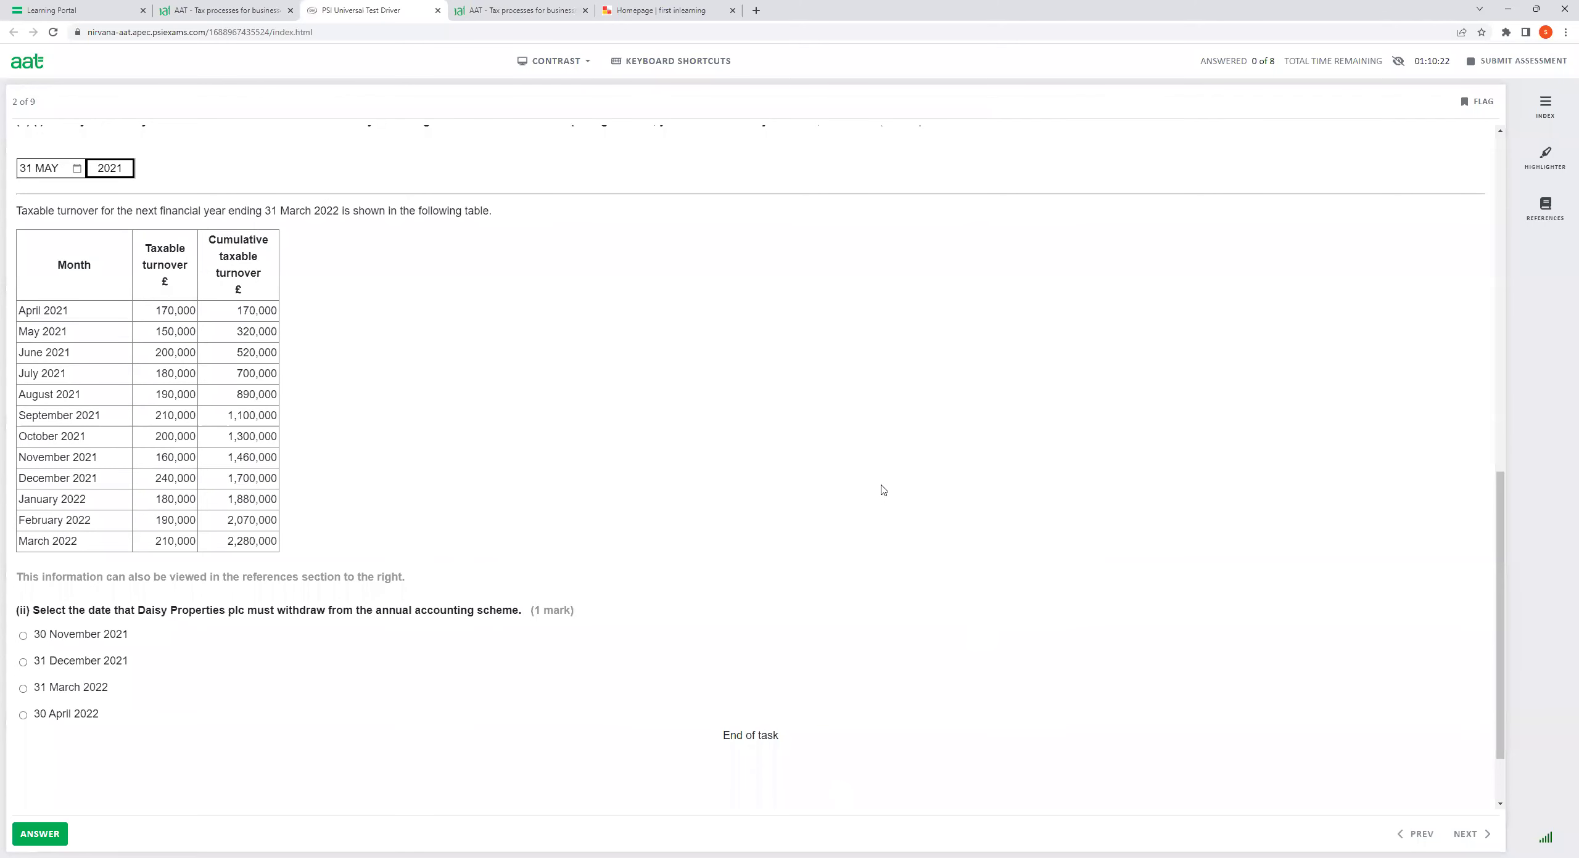
{"action": "left_click", "coordinate": [62, 693]}
{"action": "left_click", "coordinate": [52, 838]}
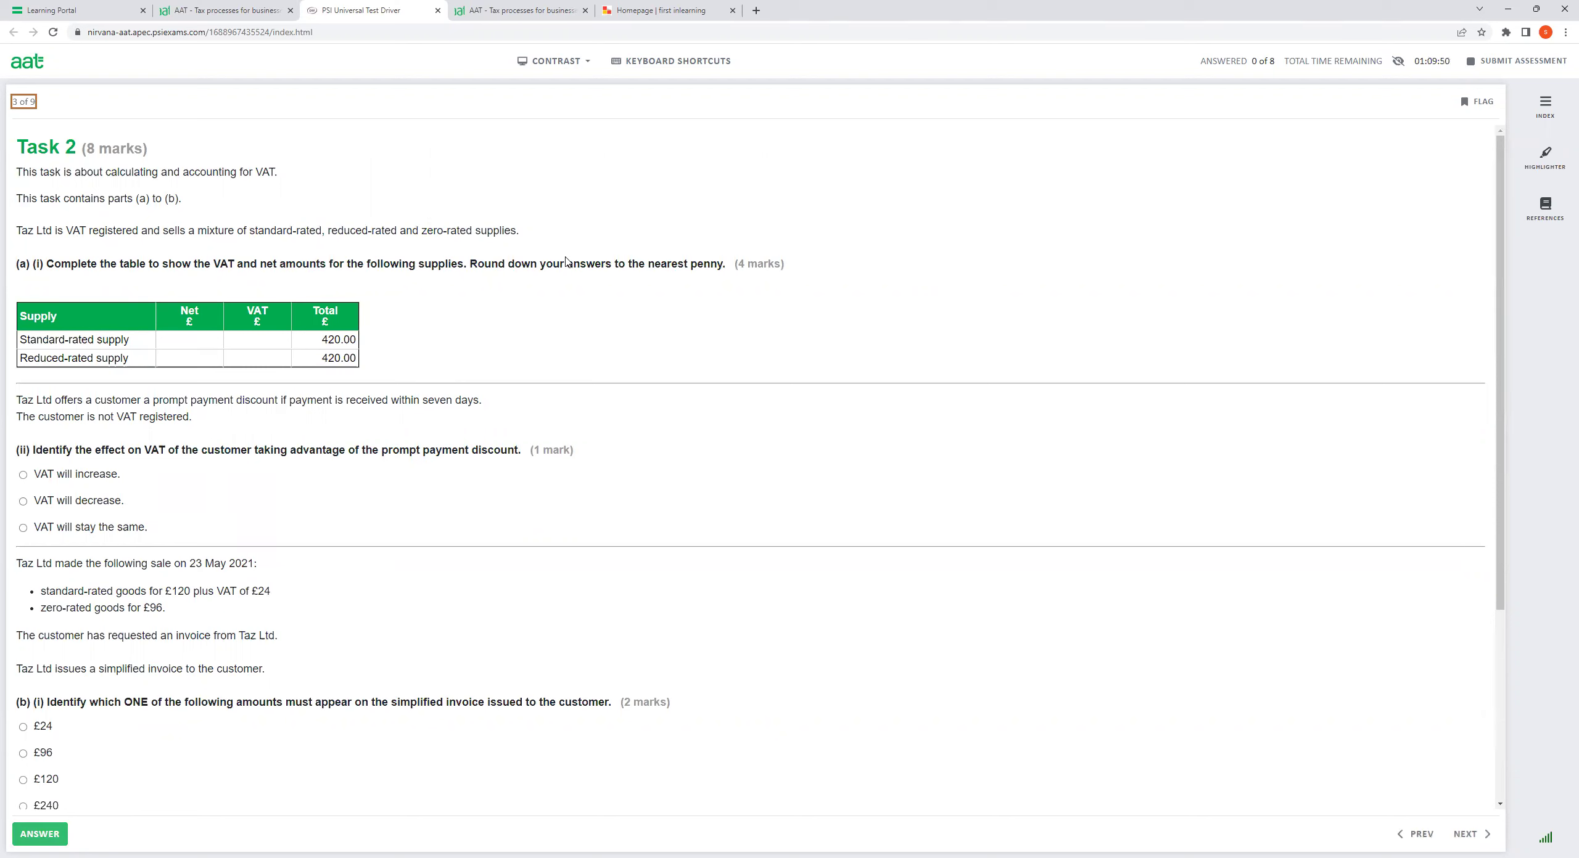
Step: Circle Standard-rated supply in the Task 2 table in ink, note 20%, and write 420 × 20/120 beside it
{"action": "scroll", "coordinate": [747, 388], "scroll_direction": "down", "scroll_amount": 2}
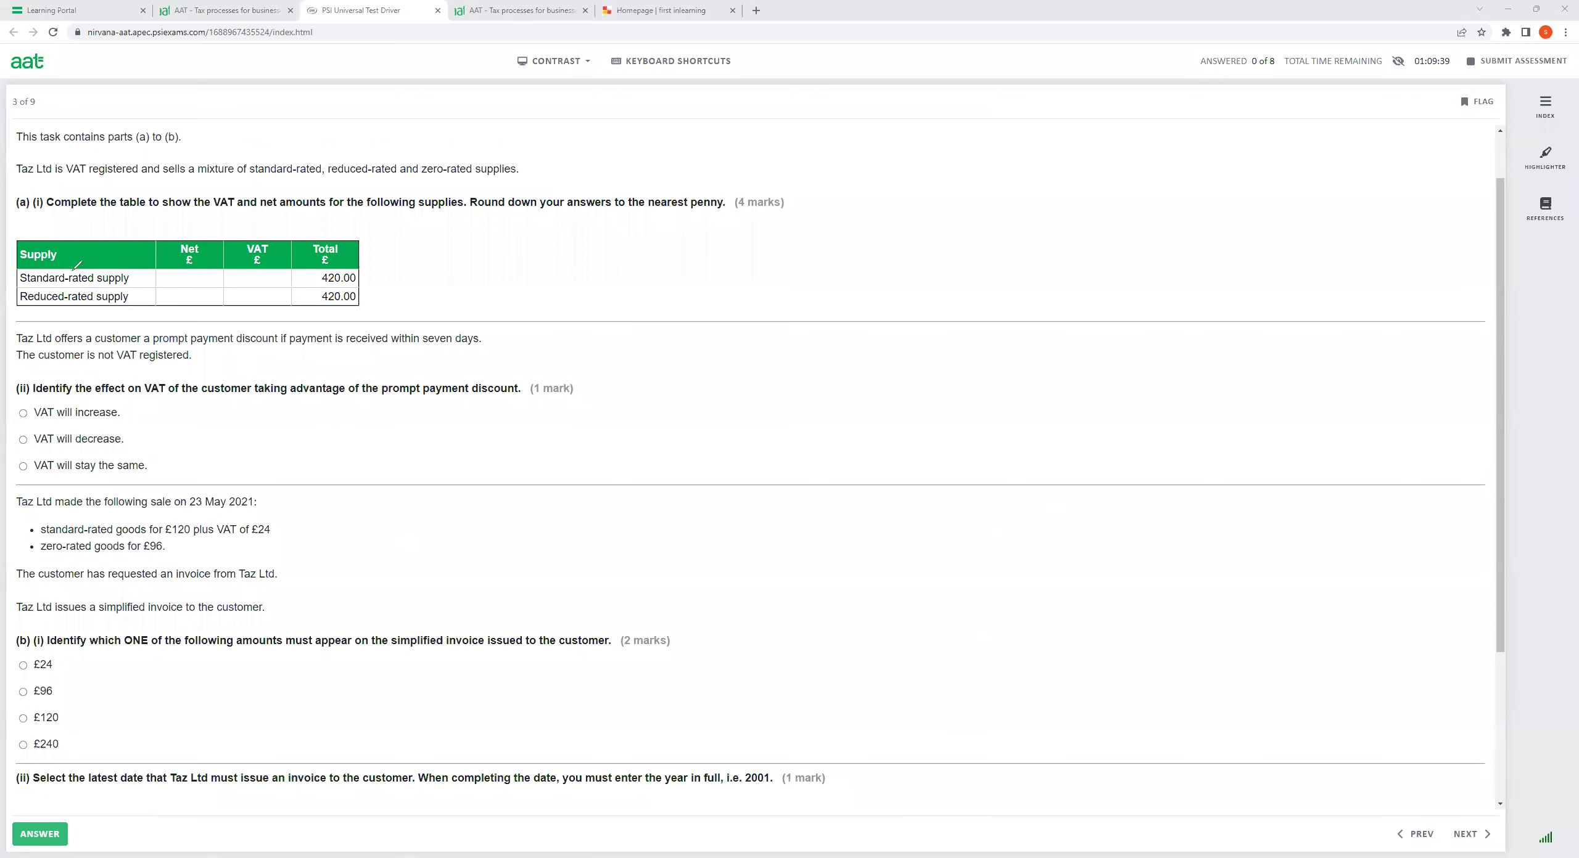
{"action": "mouse_move", "coordinate": [73, 269]}
{"action": "left_mouse_down"}
{"action": "mouse_move", "coordinate": [62, 288]}
{"action": "mouse_move", "coordinate": [132, 281]}
{"action": "left_mouse_up"}
{"action": "left_click_drag", "start_coordinate": [373, 275], "coordinate": [392, 282]}
{"action": "left_click_drag", "start_coordinate": [397, 277], "coordinate": [509, 264]}
{"action": "mouse_move", "coordinate": [501, 257]}
{"action": "left_mouse_down"}
{"action": "mouse_move", "coordinate": [502, 270]}
{"action": "mouse_move", "coordinate": [527, 264]}
{"action": "left_mouse_up"}
{"action": "left_click_drag", "start_coordinate": [527, 254], "coordinate": [631, 227]}
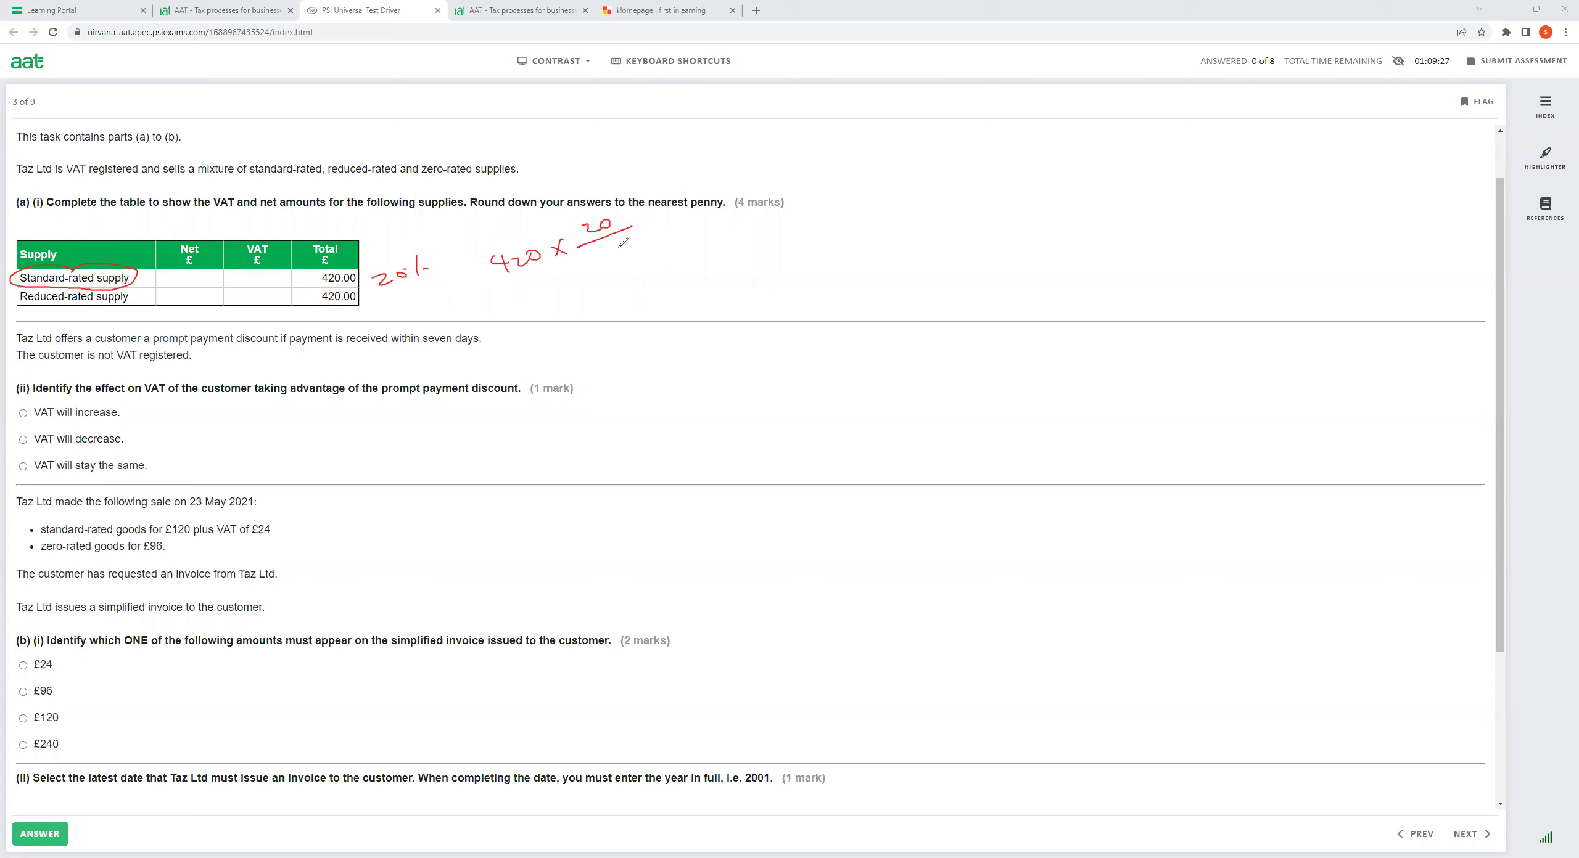
{"action": "left_click_drag", "start_coordinate": [594, 256], "coordinate": [618, 263]}
{"action": "left_click_drag", "start_coordinate": [630, 244], "coordinate": [625, 253]}
{"action": "left_click_drag", "start_coordinate": [632, 245], "coordinate": [635, 249]}
Step: Cross out the 20/120 fraction, reduce it to a 6, and write the simplified working 420/6 = 70
{"action": "left_click_drag", "start_coordinate": [539, 256], "coordinate": [522, 269]}
{"action": "mouse_move", "coordinate": [608, 212]}
{"action": "left_mouse_down"}
{"action": "mouse_move", "coordinate": [595, 278]}
{"action": "mouse_move", "coordinate": [655, 249]}
{"action": "mouse_move", "coordinate": [731, 258]}
{"action": "mouse_move", "coordinate": [733, 278]}
{"action": "mouse_move", "coordinate": [755, 259]}
{"action": "left_mouse_up"}
{"action": "left_click_drag", "start_coordinate": [762, 247], "coordinate": [765, 246]}
{"action": "mouse_move", "coordinate": [708, 296]}
{"action": "left_mouse_down"}
{"action": "mouse_move", "coordinate": [804, 263]}
{"action": "mouse_move", "coordinate": [768, 288]}
{"action": "left_mouse_up"}
{"action": "left_click_drag", "start_coordinate": [807, 273], "coordinate": [826, 270]}
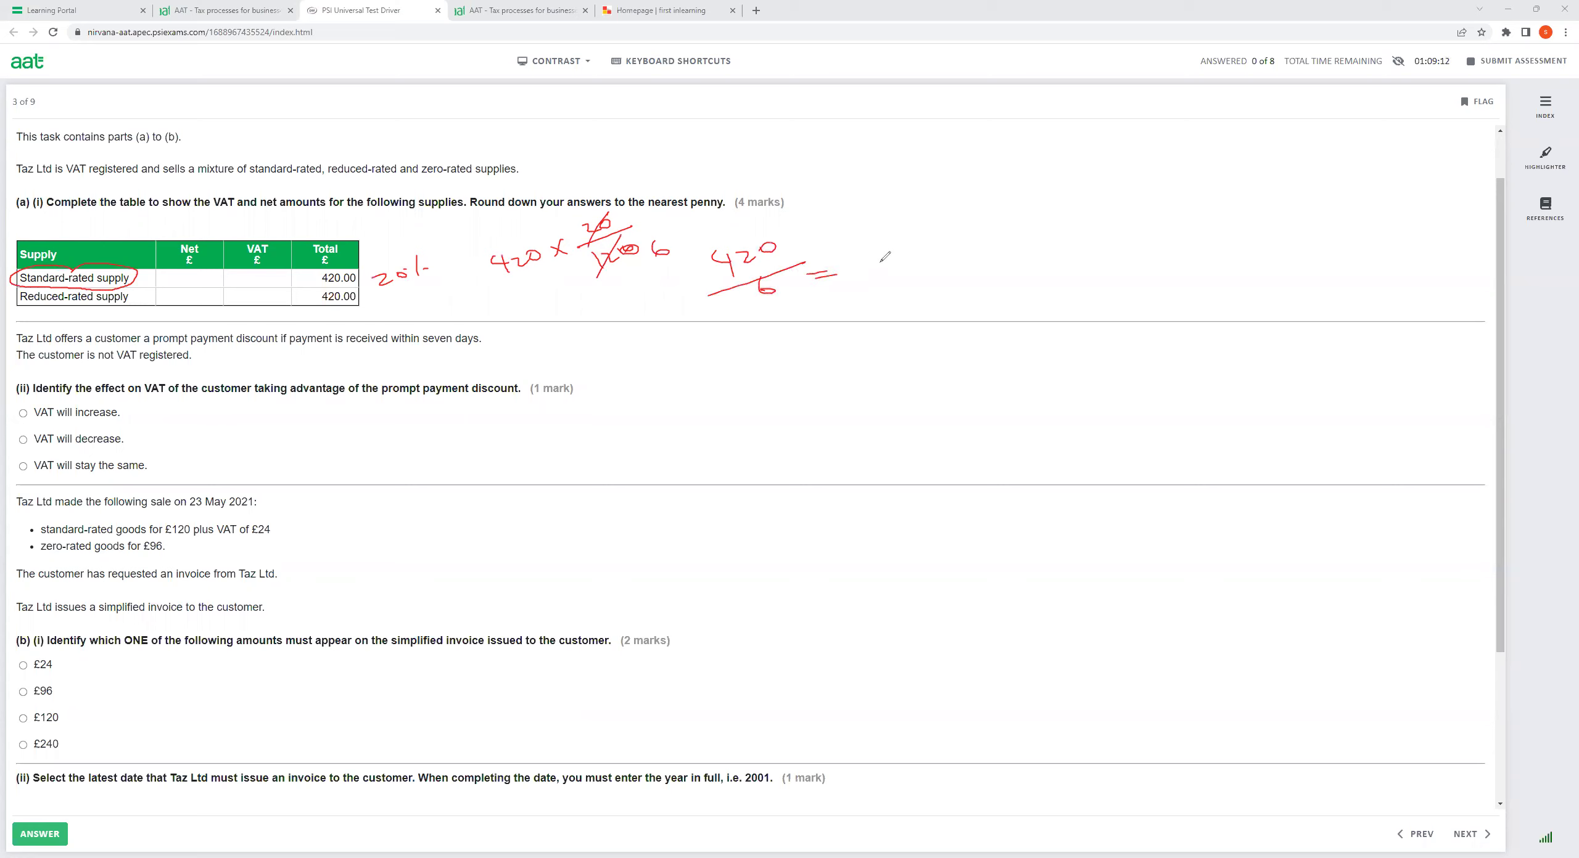
{"action": "mouse_move", "coordinate": [823, 251]}
{"action": "left_mouse_down"}
{"action": "mouse_move", "coordinate": [860, 275]}
{"action": "mouse_move", "coordinate": [876, 253]}
{"action": "left_mouse_up"}
Step: Fill in the standard-rated supply row with VAT of 70 and a net amount of 350
{"action": "left_click", "coordinate": [268, 278]}
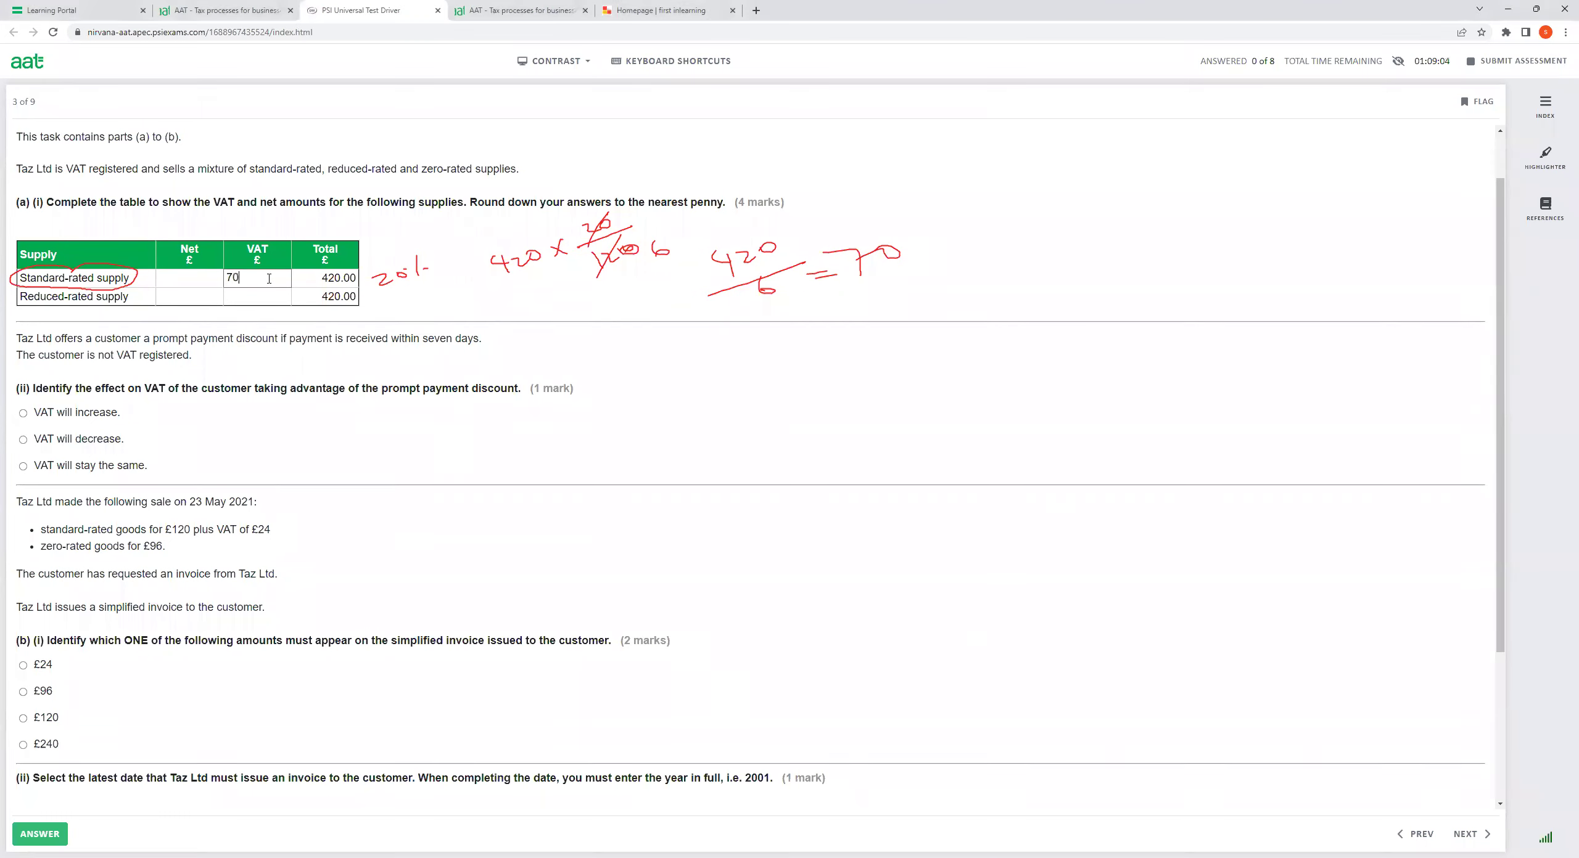
{"action": "key", "text": "shift+Tab"}
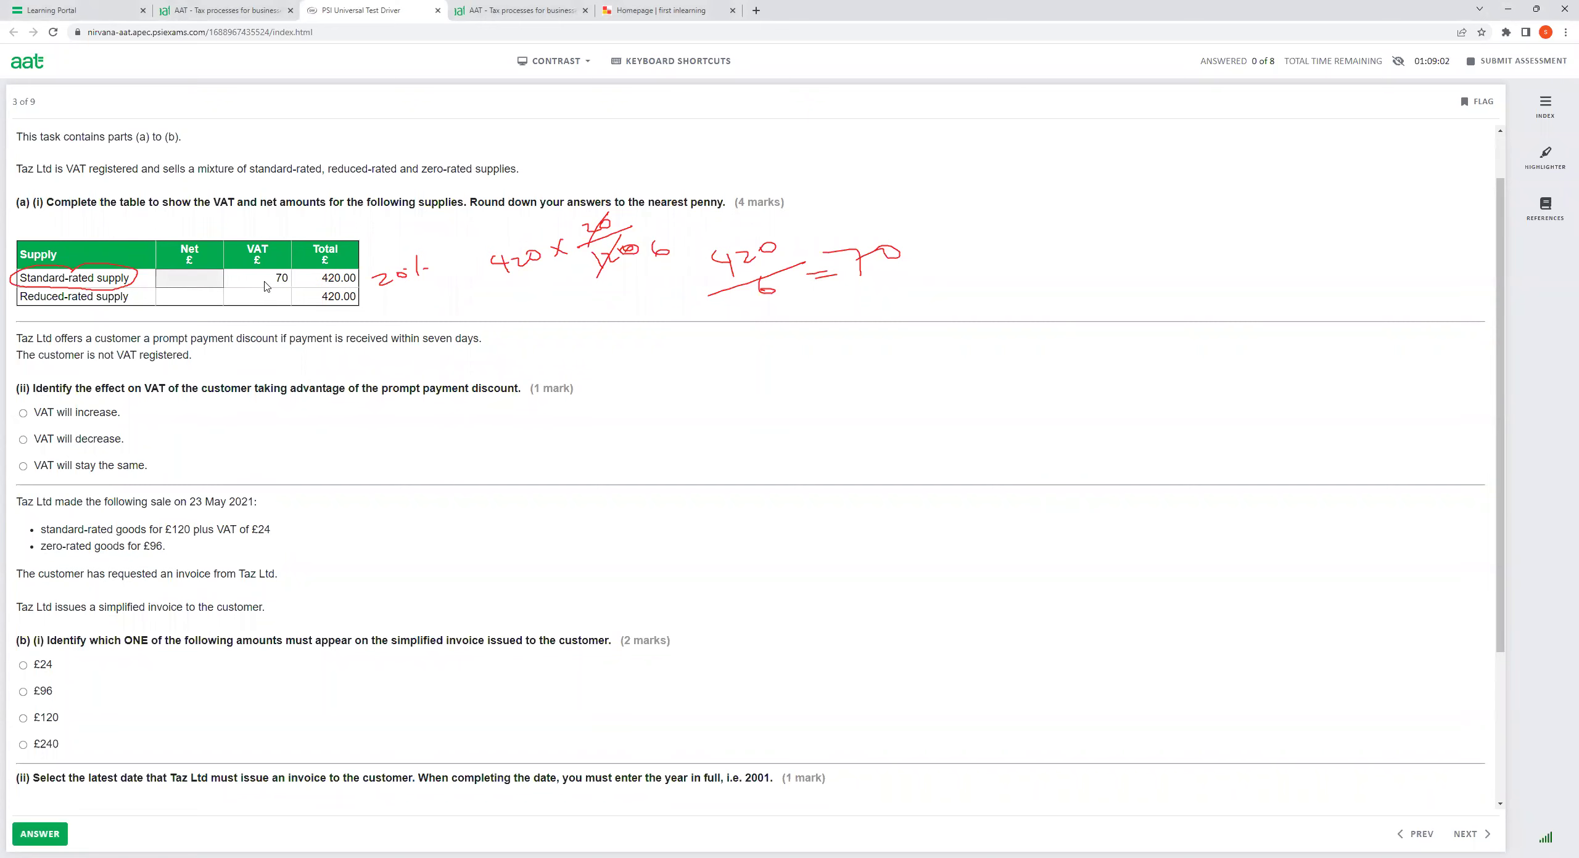
{"action": "left_click", "coordinate": [193, 280]}
{"action": "type", "text": "350"}
{"action": "left_click", "coordinate": [273, 299]}
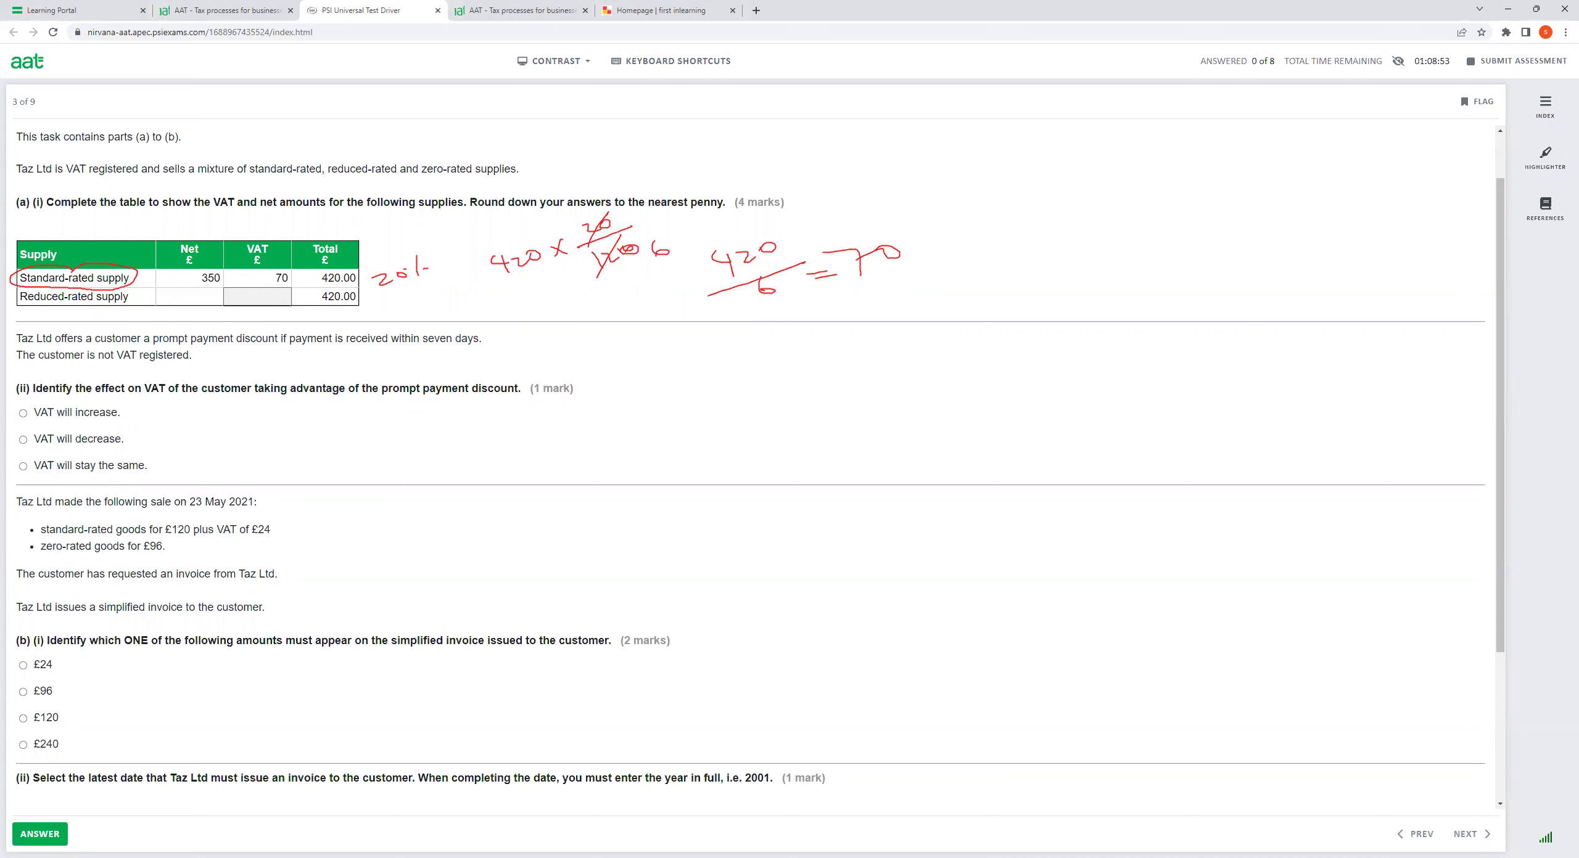
Step: Circle Reduced-rated supply in ink, note 5% below it, and write the working 420 × 5/105
{"action": "mouse_move", "coordinate": [62, 284]}
{"action": "left_mouse_down"}
{"action": "mouse_move", "coordinate": [35, 285]}
{"action": "mouse_move", "coordinate": [141, 293]}
{"action": "mouse_move", "coordinate": [66, 311]}
{"action": "mouse_move", "coordinate": [82, 308]}
{"action": "left_mouse_up"}
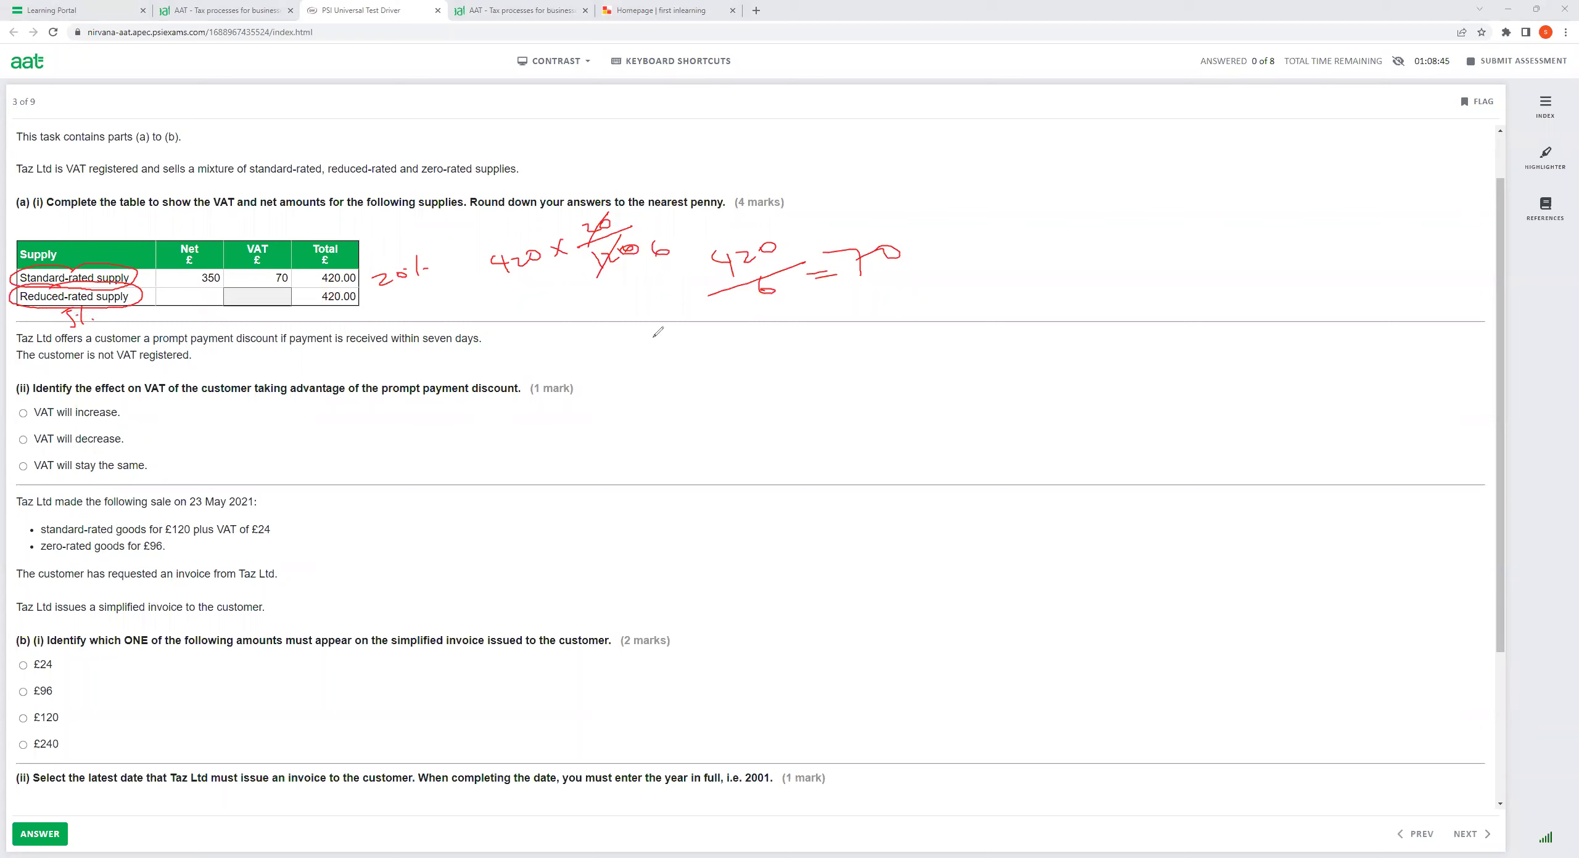
{"action": "left_click", "coordinate": [637, 384]}
{"action": "mouse_move", "coordinate": [639, 384]}
{"action": "left_mouse_down"}
{"action": "mouse_move", "coordinate": [648, 408]}
{"action": "mouse_move", "coordinate": [672, 396]}
{"action": "left_mouse_up"}
{"action": "left_click_drag", "start_coordinate": [678, 385], "coordinate": [714, 385]}
{"action": "left_click_drag", "start_coordinate": [702, 378], "coordinate": [702, 395]}
{"action": "mouse_move", "coordinate": [727, 378]}
{"action": "left_mouse_down"}
{"action": "mouse_move", "coordinate": [828, 354]}
{"action": "mouse_move", "coordinate": [787, 343]}
{"action": "mouse_move", "coordinate": [764, 364]}
{"action": "mouse_move", "coordinate": [767, 397]}
{"action": "left_mouse_up"}
{"action": "mouse_move", "coordinate": [781, 381]}
{"action": "left_mouse_down"}
{"action": "mouse_move", "coordinate": [798, 391]}
{"action": "mouse_move", "coordinate": [818, 369]}
{"action": "left_mouse_up"}
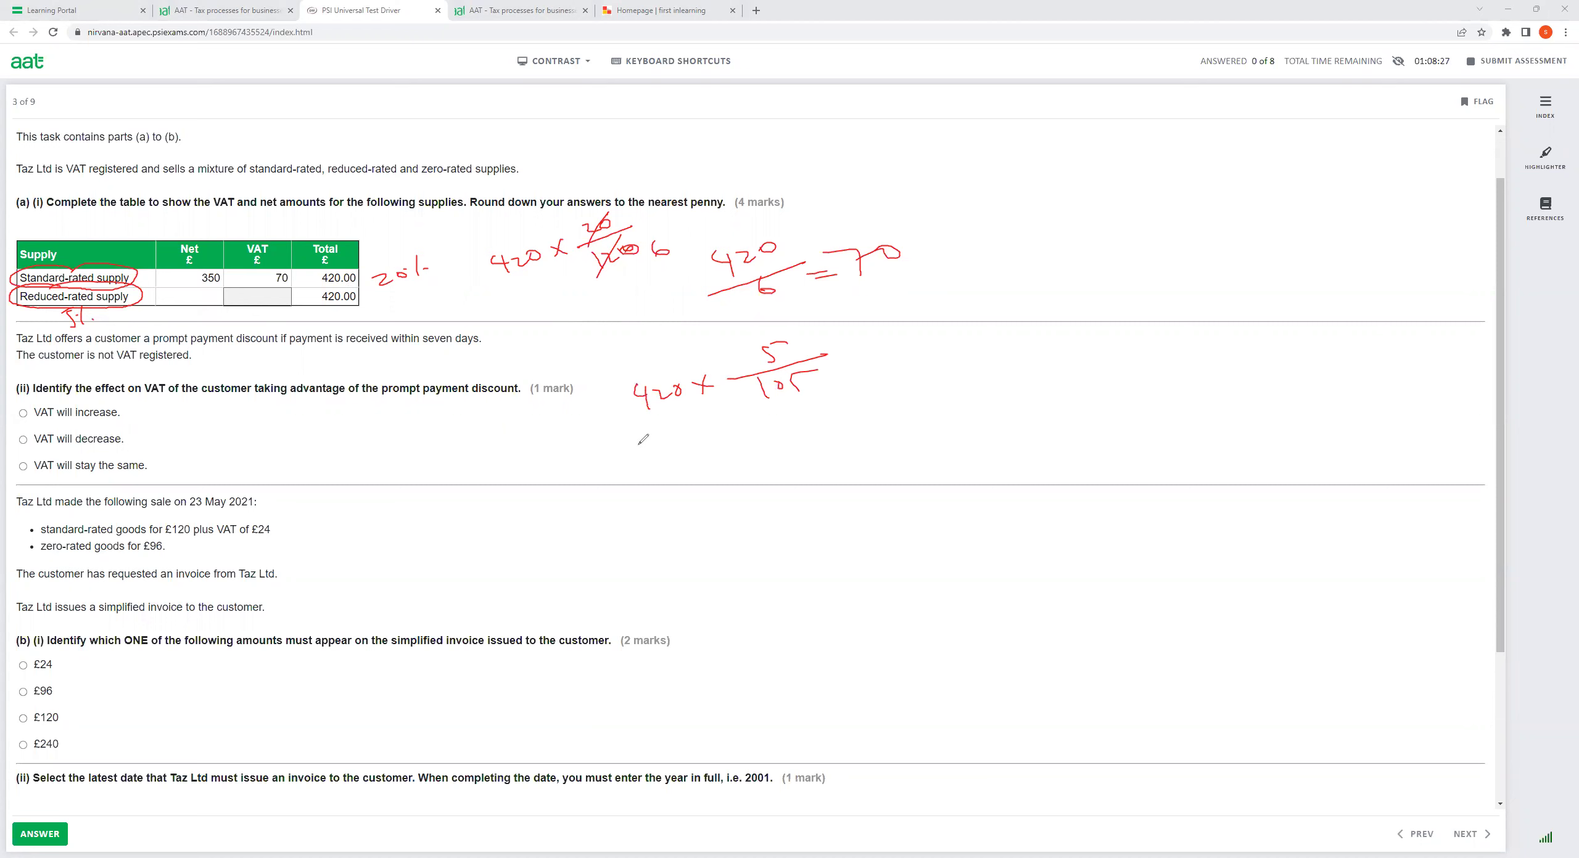
Step: Fill in the reduced-rated supply row with VAT of 20 and a net amount of 400, and clear the ink from the page
{"action": "left_click", "coordinate": [260, 296]}
{"action": "type", "text": "22"}
{"action": "key", "text": "BackSpace"}
{"action": "type", "text": "0"}
{"action": "left_click", "coordinate": [215, 295]}
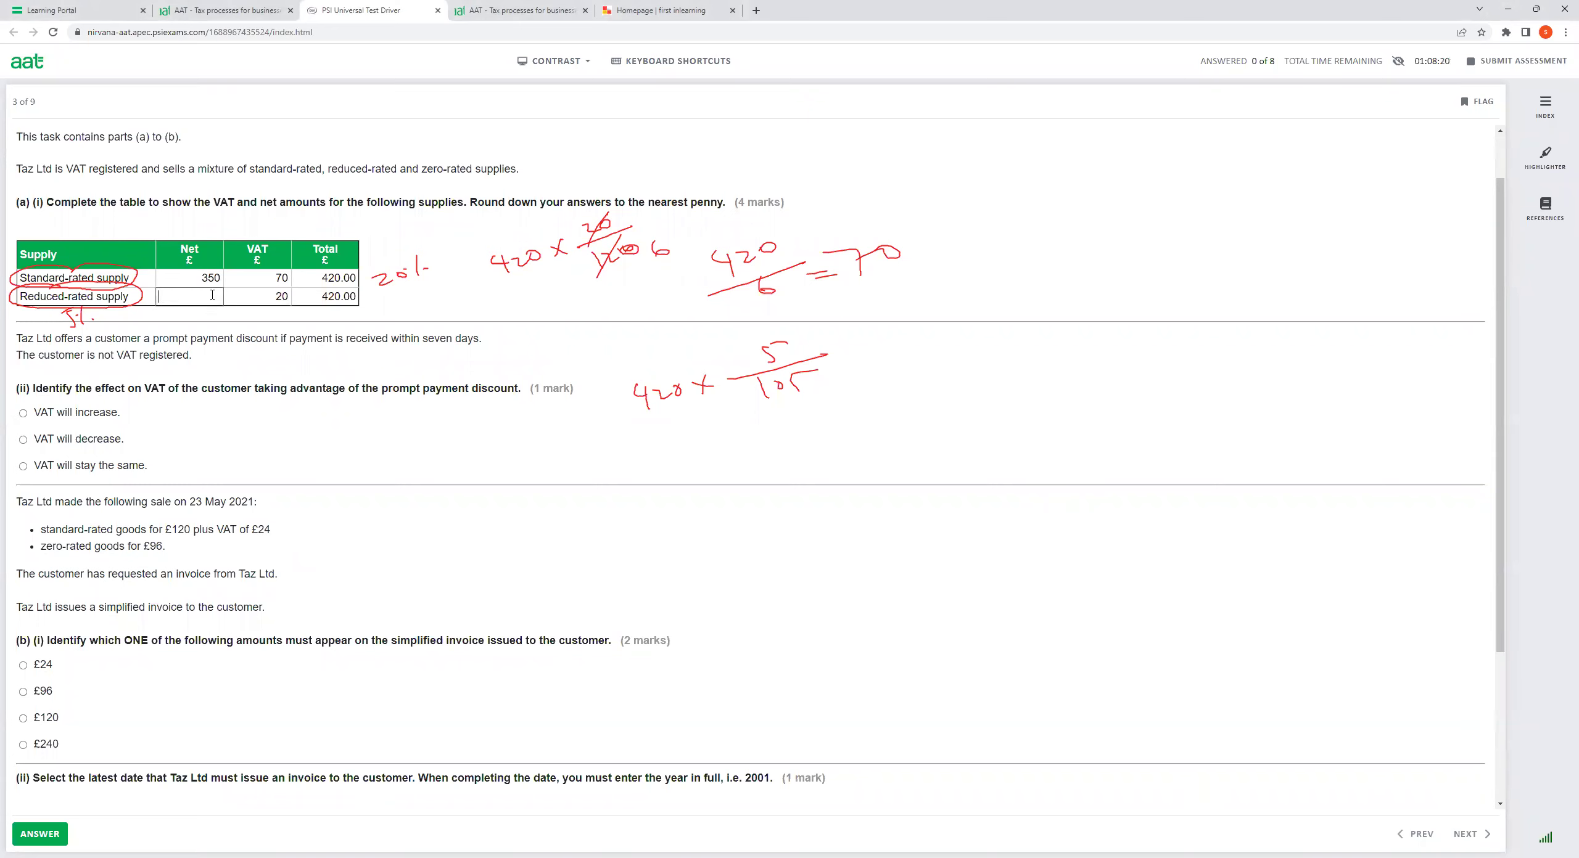
{"action": "type", "text": "2"}
{"action": "type", "text": "400"}
{"action": "left_click", "coordinate": [547, 383]}
{"action": "key", "text": "Escape"}
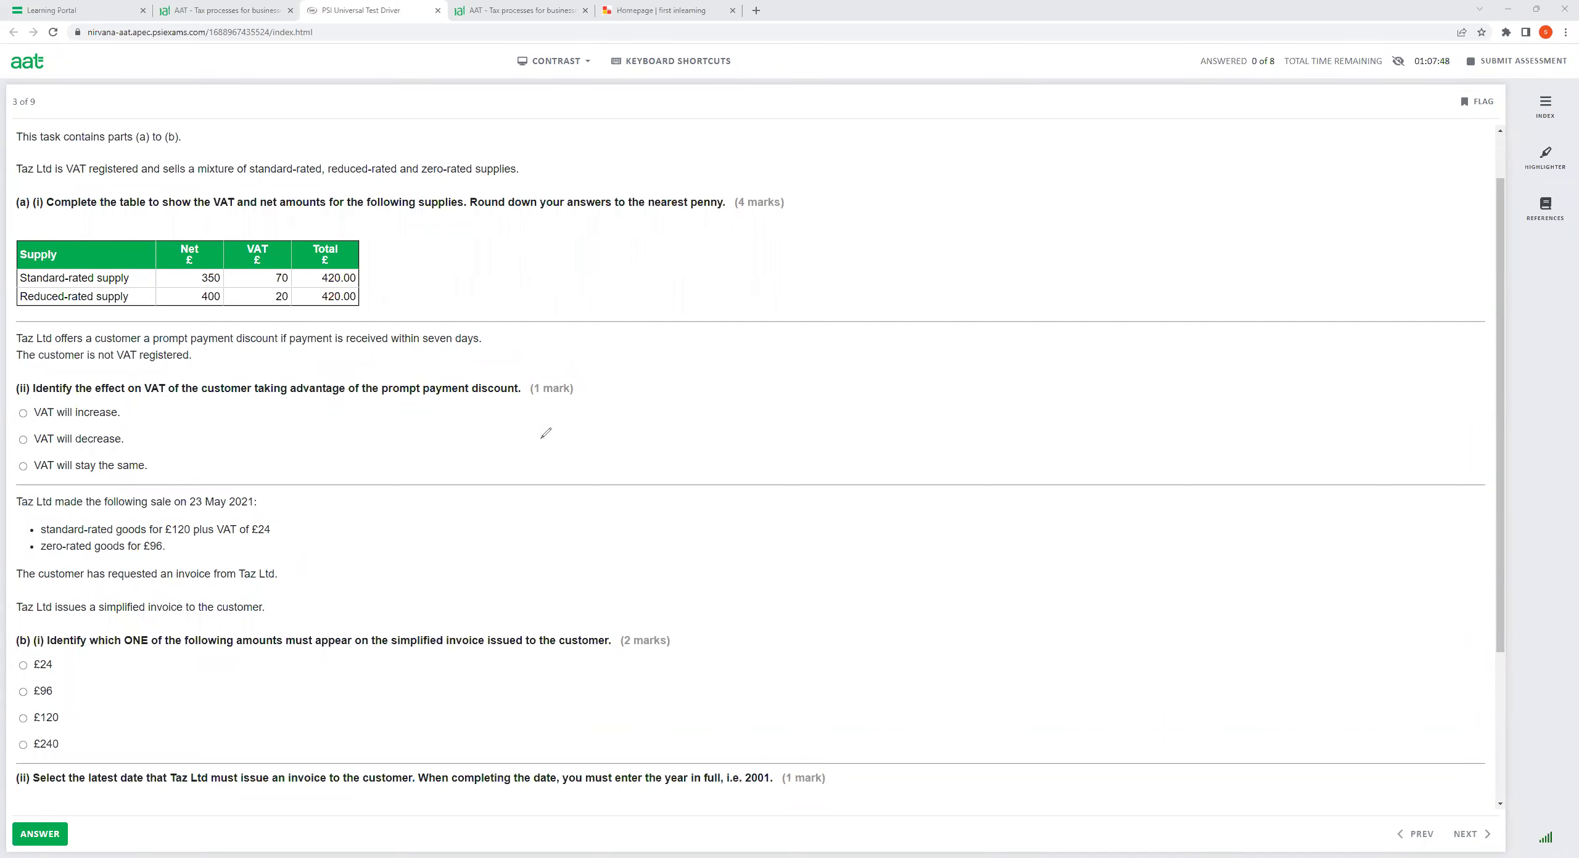
Step: Write a discount example in ink: 10 × 100 = 1000, less TD 200 and BD 300, with 500 below the line
{"action": "mouse_move", "coordinate": [545, 440]}
{"action": "left_mouse_down"}
{"action": "mouse_move", "coordinate": [555, 452]}
{"action": "mouse_move", "coordinate": [654, 389]}
{"action": "mouse_move", "coordinate": [778, 346]}
{"action": "left_mouse_up"}
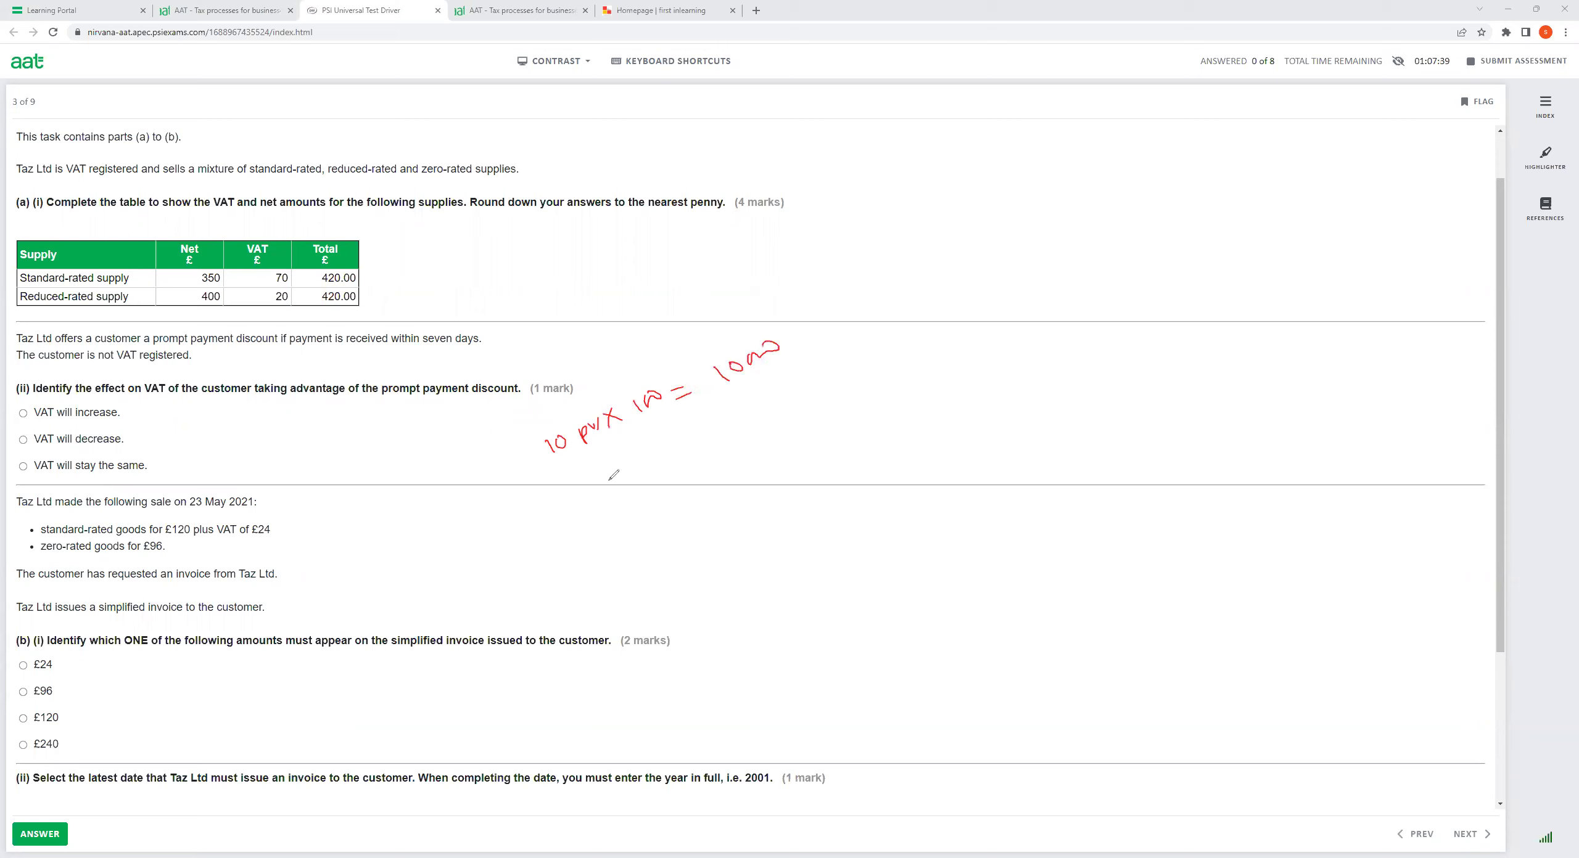
{"action": "mouse_move", "coordinate": [584, 480]}
{"action": "left_mouse_down"}
{"action": "mouse_move", "coordinate": [621, 457]}
{"action": "mouse_move", "coordinate": [625, 480]}
{"action": "left_mouse_up"}
{"action": "mouse_move", "coordinate": [745, 393]}
{"action": "left_mouse_down"}
{"action": "mouse_move", "coordinate": [761, 400]}
{"action": "mouse_move", "coordinate": [788, 374]}
{"action": "left_mouse_up"}
{"action": "mouse_move", "coordinate": [617, 516]}
{"action": "left_mouse_down"}
{"action": "mouse_move", "coordinate": [629, 531]}
{"action": "mouse_move", "coordinate": [655, 517]}
{"action": "left_mouse_up"}
{"action": "left_click_drag", "start_coordinate": [778, 416], "coordinate": [784, 431]}
{"action": "left_click_drag", "start_coordinate": [803, 400], "coordinate": [806, 401]}
{"action": "left_click_drag", "start_coordinate": [816, 394], "coordinate": [803, 446]}
{"action": "mouse_move", "coordinate": [815, 372]}
{"action": "left_mouse_down"}
{"action": "mouse_move", "coordinate": [831, 419]}
{"action": "mouse_move", "coordinate": [818, 400]}
{"action": "mouse_move", "coordinate": [744, 407]}
{"action": "left_mouse_up"}
{"action": "left_click_drag", "start_coordinate": [792, 367], "coordinate": [797, 383]}
{"action": "left_click_drag", "start_coordinate": [742, 481], "coordinate": [885, 417]}
{"action": "mouse_move", "coordinate": [817, 467]}
{"action": "left_mouse_down"}
{"action": "mouse_move", "coordinate": [835, 464]}
{"action": "mouse_move", "coordinate": [828, 495]}
{"action": "mouse_move", "coordinate": [846, 483]}
{"action": "left_mouse_up"}
{"action": "left_click_drag", "start_coordinate": [851, 474], "coordinate": [877, 460]}
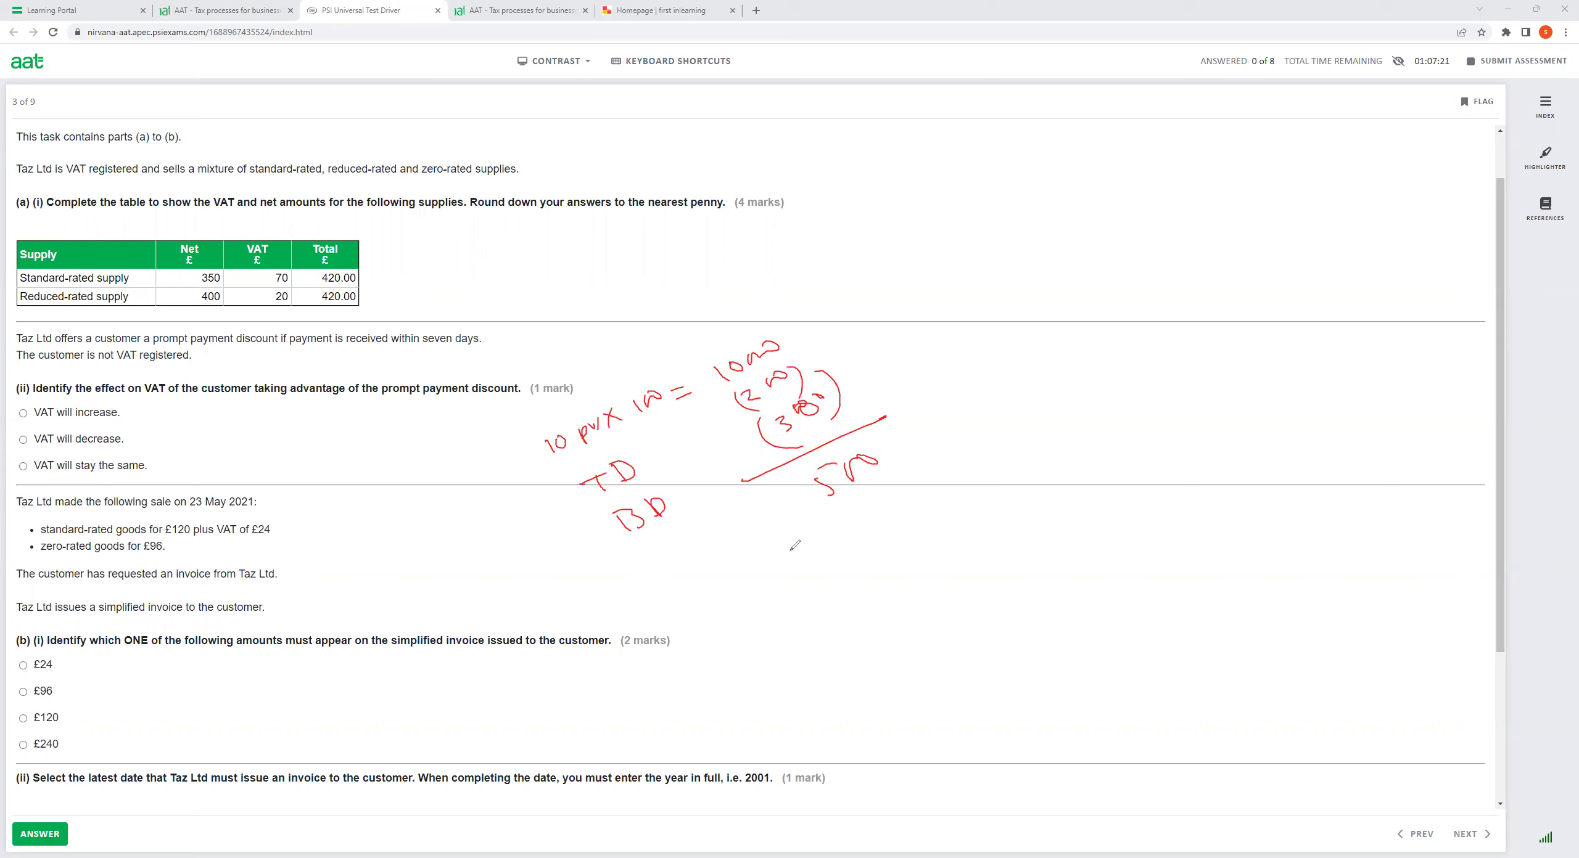
Step: Note 20% below the 500 with an arrow pointing to it, and draw a curved arrow back up to the 1000
{"action": "left_click_drag", "start_coordinate": [724, 589], "coordinate": [751, 595]}
{"action": "left_click_drag", "start_coordinate": [732, 593], "coordinate": [729, 613]}
{"action": "left_click_drag", "start_coordinate": [778, 557], "coordinate": [793, 572]}
{"action": "left_click_drag", "start_coordinate": [802, 558], "coordinate": [829, 561]}
{"action": "left_click", "coordinate": [830, 544]}
{"action": "mouse_move", "coordinate": [809, 505]}
{"action": "left_mouse_down"}
{"action": "mouse_move", "coordinate": [791, 534]}
{"action": "mouse_move", "coordinate": [815, 528]}
{"action": "left_mouse_up"}
{"action": "mouse_move", "coordinate": [788, 511]}
{"action": "left_mouse_down"}
{"action": "mouse_move", "coordinate": [814, 500]}
{"action": "mouse_move", "coordinate": [714, 388]}
{"action": "left_mouse_up"}
{"action": "left_click_drag", "start_coordinate": [714, 387], "coordinate": [716, 407]}
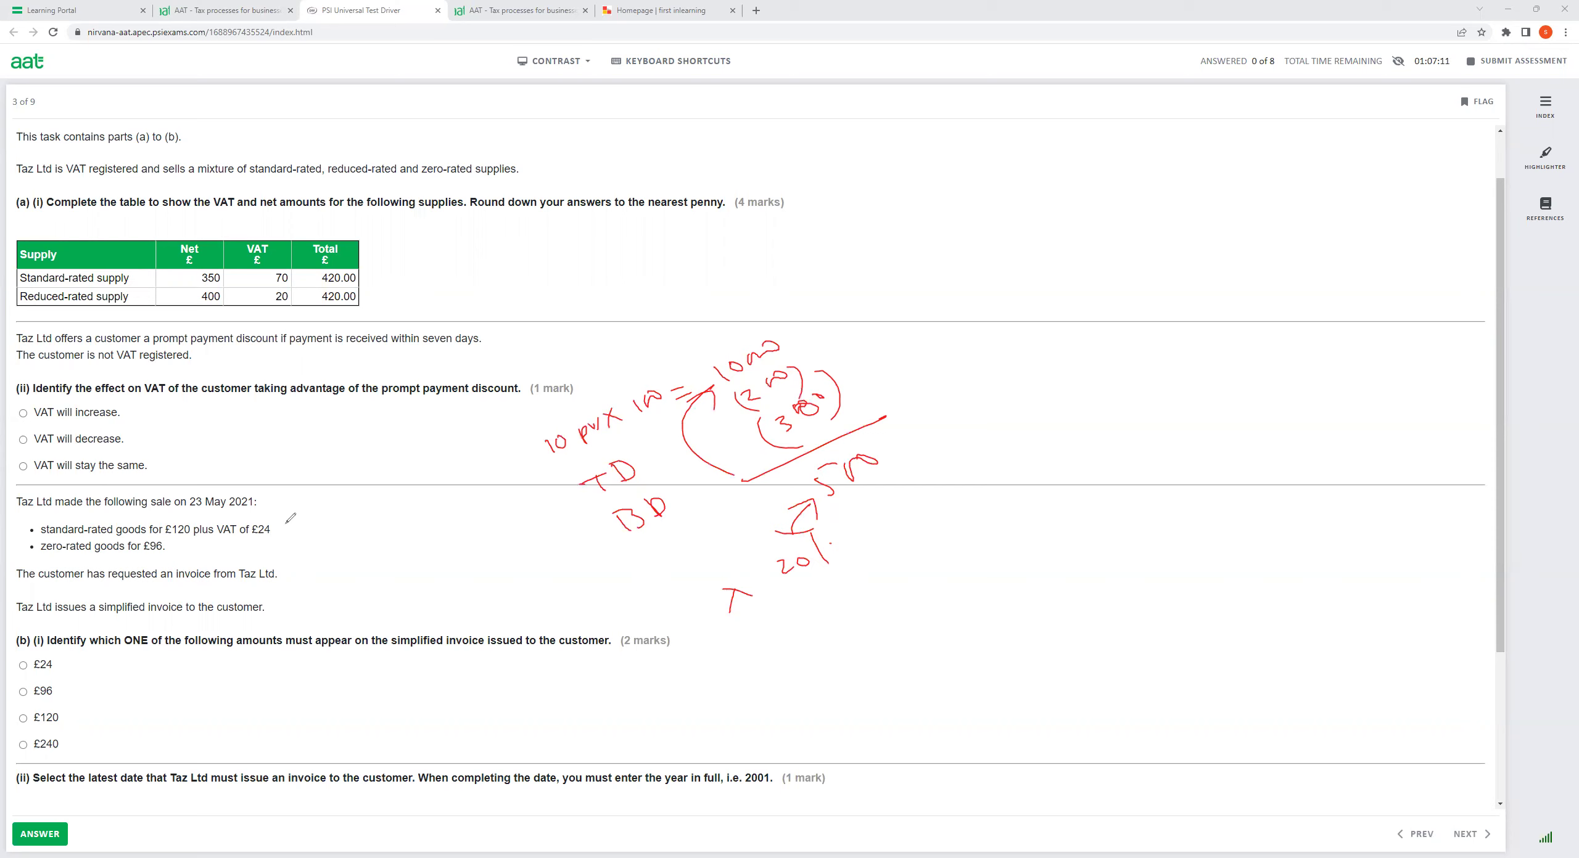
Step: Circle "taking advantage" in question (a)(ii), and extend the discount example with 100 of VAT, a 600 total and a handwritten label
{"action": "mouse_move", "coordinate": [302, 370]}
{"action": "left_mouse_down"}
{"action": "mouse_move", "coordinate": [290, 419]}
{"action": "mouse_move", "coordinate": [281, 370]}
{"action": "left_mouse_up"}
{"action": "left_click_drag", "start_coordinate": [859, 512], "coordinate": [856, 529]}
{"action": "left_click_drag", "start_coordinate": [874, 514], "coordinate": [899, 502]}
{"action": "left_click_drag", "start_coordinate": [845, 565], "coordinate": [950, 510]}
{"action": "mouse_move", "coordinate": [889, 554]}
{"action": "left_mouse_down"}
{"action": "mouse_move", "coordinate": [882, 583]}
{"action": "mouse_move", "coordinate": [936, 558]}
{"action": "left_mouse_up"}
{"action": "left_click_drag", "start_coordinate": [875, 618], "coordinate": [981, 571]}
{"action": "left_click_drag", "start_coordinate": [763, 650], "coordinate": [842, 648]}
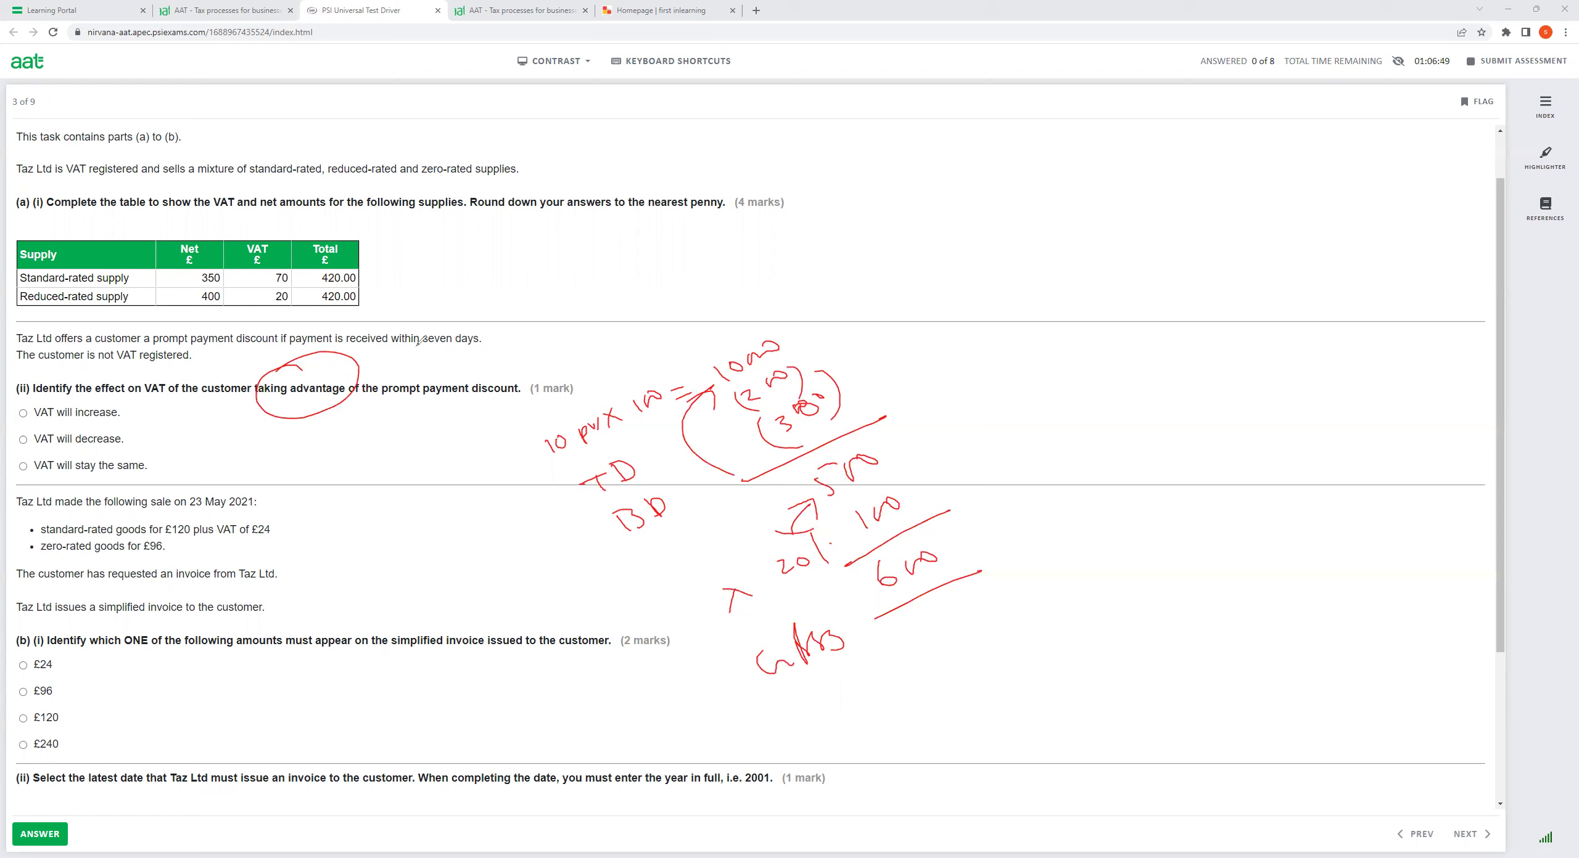
Step: Circle "seven days" in ink, note 5%, and draw arrows linking the 600 total to a handwritten 30
{"action": "left_click_drag", "start_coordinate": [456, 317], "coordinate": [432, 320]}
{"action": "mouse_move", "coordinate": [924, 342]}
{"action": "left_mouse_down"}
{"action": "mouse_move", "coordinate": [930, 368]}
{"action": "mouse_move", "coordinate": [961, 358]}
{"action": "left_mouse_up"}
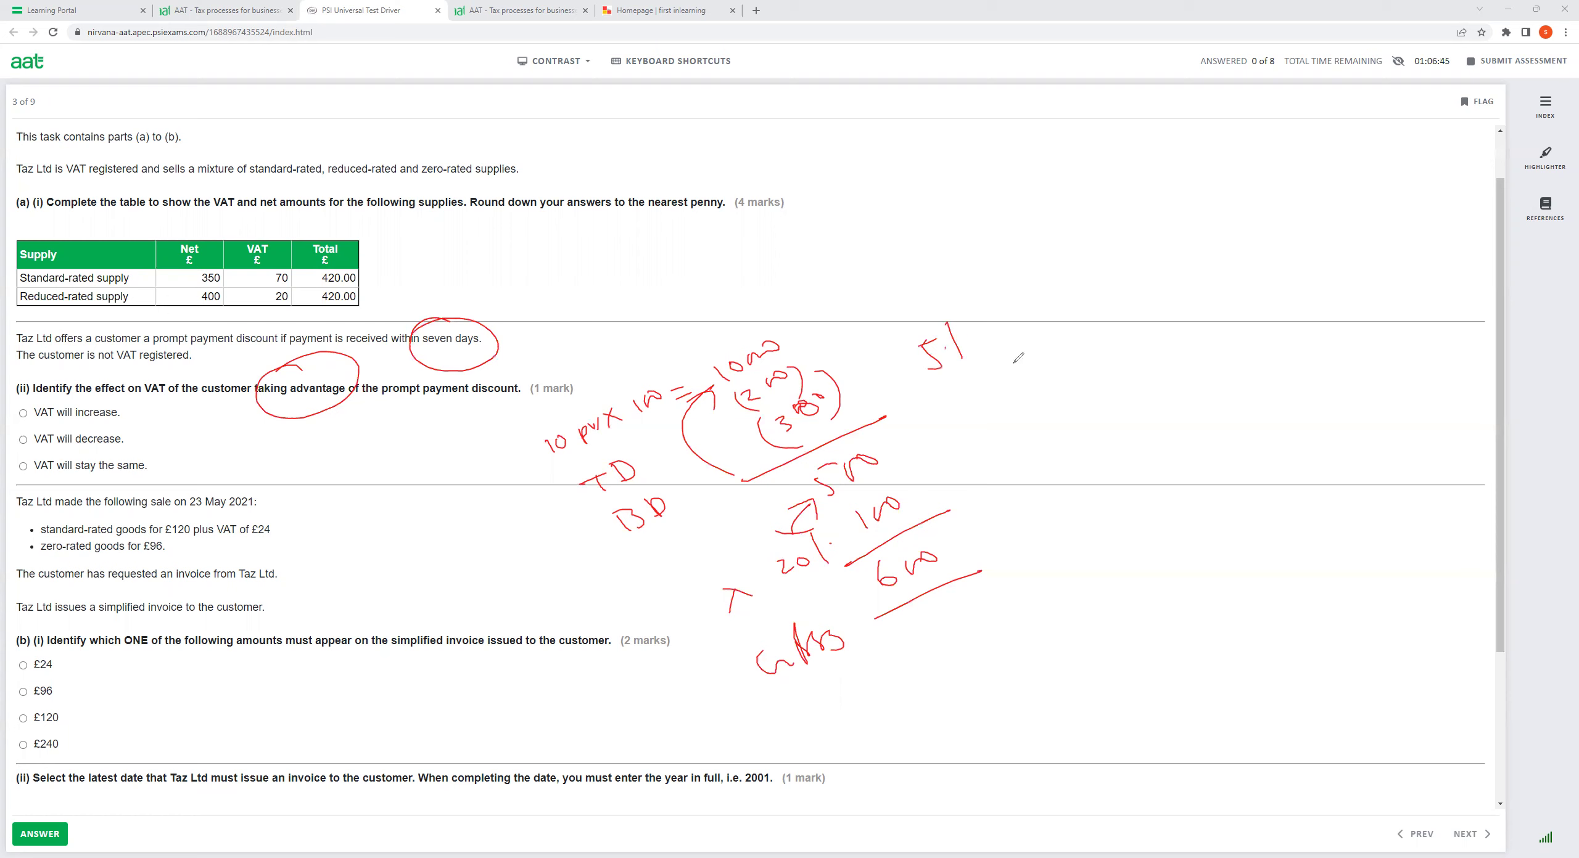
{"action": "left_click_drag", "start_coordinate": [973, 500], "coordinate": [994, 539]}
{"action": "mouse_move", "coordinate": [1016, 503]}
{"action": "left_mouse_down"}
{"action": "mouse_move", "coordinate": [1056, 486]}
{"action": "mouse_move", "coordinate": [1064, 506]}
{"action": "left_mouse_up"}
{"action": "mouse_move", "coordinate": [1092, 442]}
{"action": "left_mouse_down"}
{"action": "mouse_move", "coordinate": [1110, 470]}
{"action": "mouse_move", "coordinate": [1135, 439]}
{"action": "left_mouse_up"}
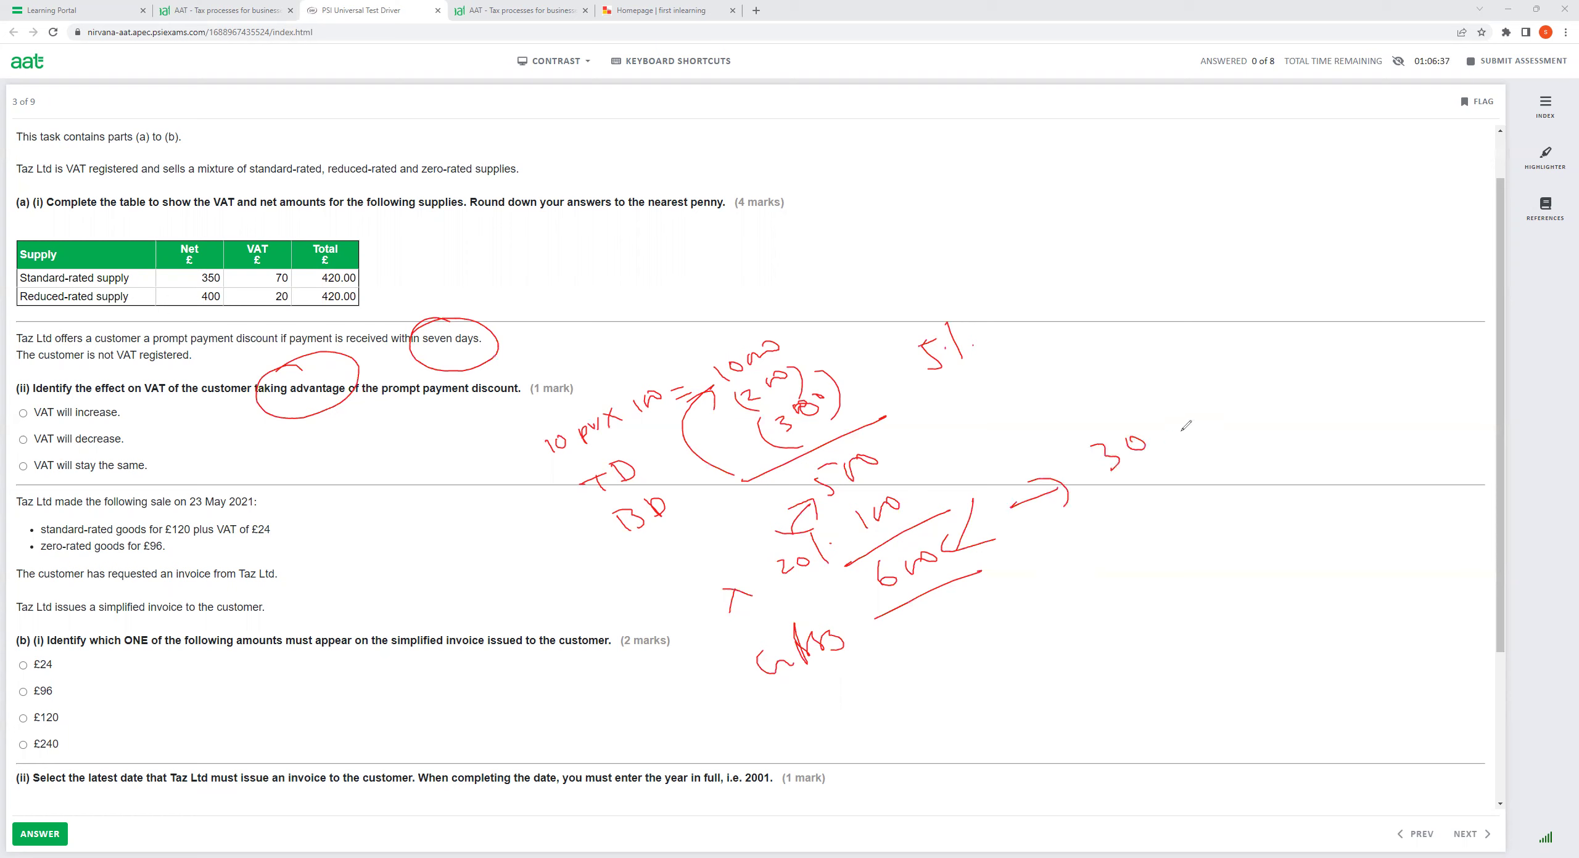
Step: Split the handwritten 30 with two arrows into 25 and 5, and circle both amounts
{"action": "mouse_move", "coordinate": [1129, 495]}
{"action": "left_mouse_down"}
{"action": "mouse_move", "coordinate": [1102, 547]}
{"action": "mouse_move", "coordinate": [1131, 546]}
{"action": "left_mouse_up"}
{"action": "left_click_drag", "start_coordinate": [1165, 482], "coordinate": [1220, 496]}
{"action": "left_click_drag", "start_coordinate": [1203, 476], "coordinate": [1213, 522]}
{"action": "left_click_drag", "start_coordinate": [1235, 538], "coordinate": [1243, 568]}
{"action": "left_click_drag", "start_coordinate": [1243, 533], "coordinate": [1262, 529]}
{"action": "mouse_move", "coordinate": [1122, 598]}
{"action": "left_mouse_down"}
{"action": "mouse_move", "coordinate": [1208, 561]}
{"action": "mouse_move", "coordinate": [1227, 595]}
{"action": "left_mouse_up"}
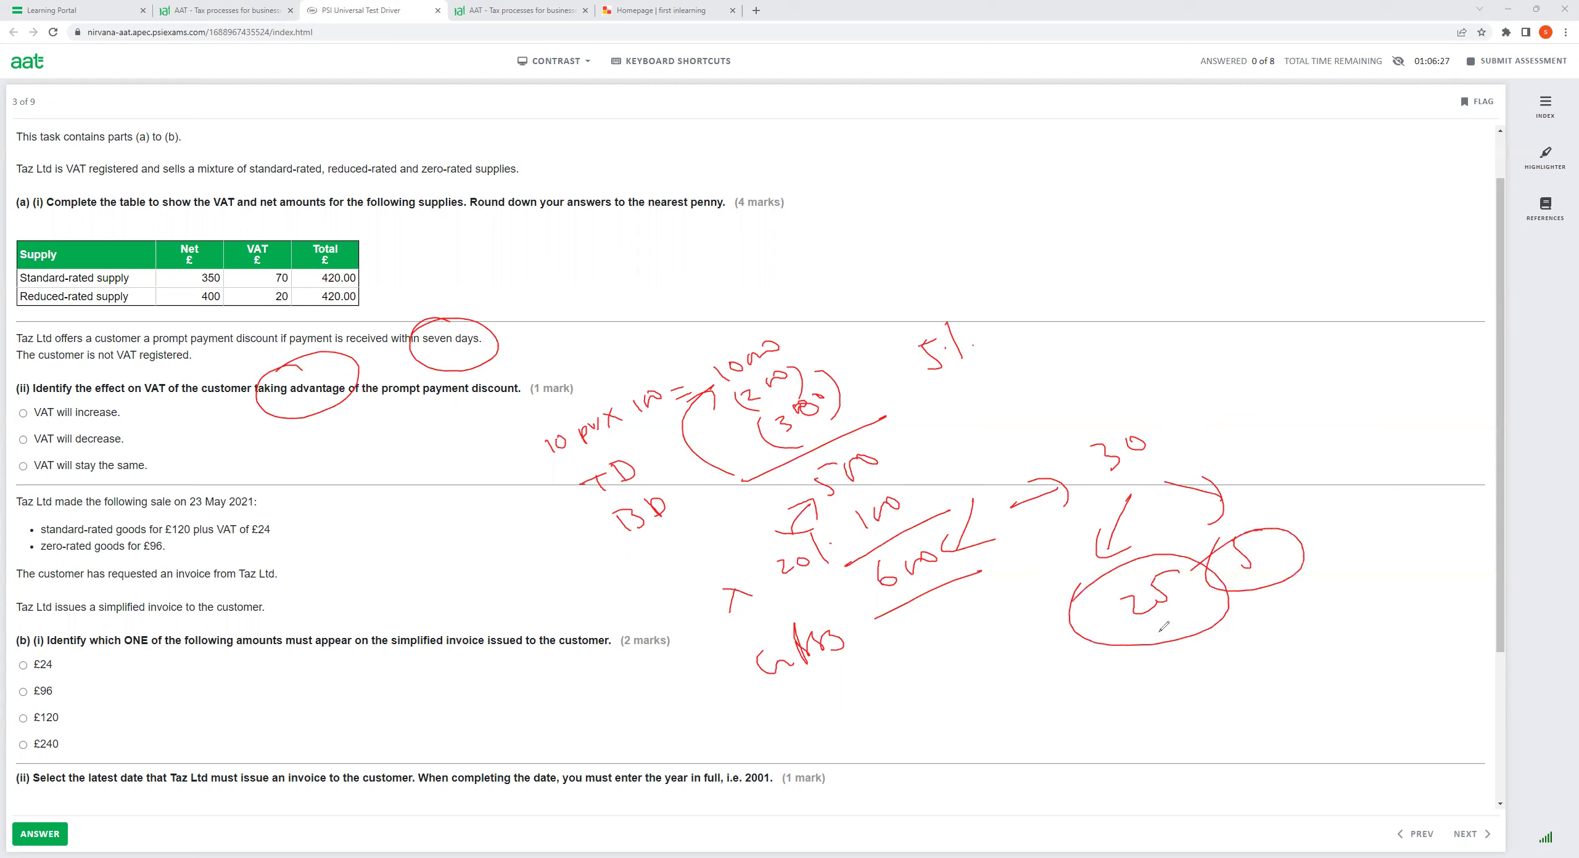
Step: Draw a downward arrow above the 5, answer question (a)(ii) with "VAT will decrease", and clear the ink
{"action": "mouse_move", "coordinate": [1287, 450]}
{"action": "left_mouse_down"}
{"action": "mouse_move", "coordinate": [1288, 503]}
{"action": "mouse_move", "coordinate": [1341, 506]}
{"action": "left_mouse_up"}
{"action": "left_click", "coordinate": [25, 441]}
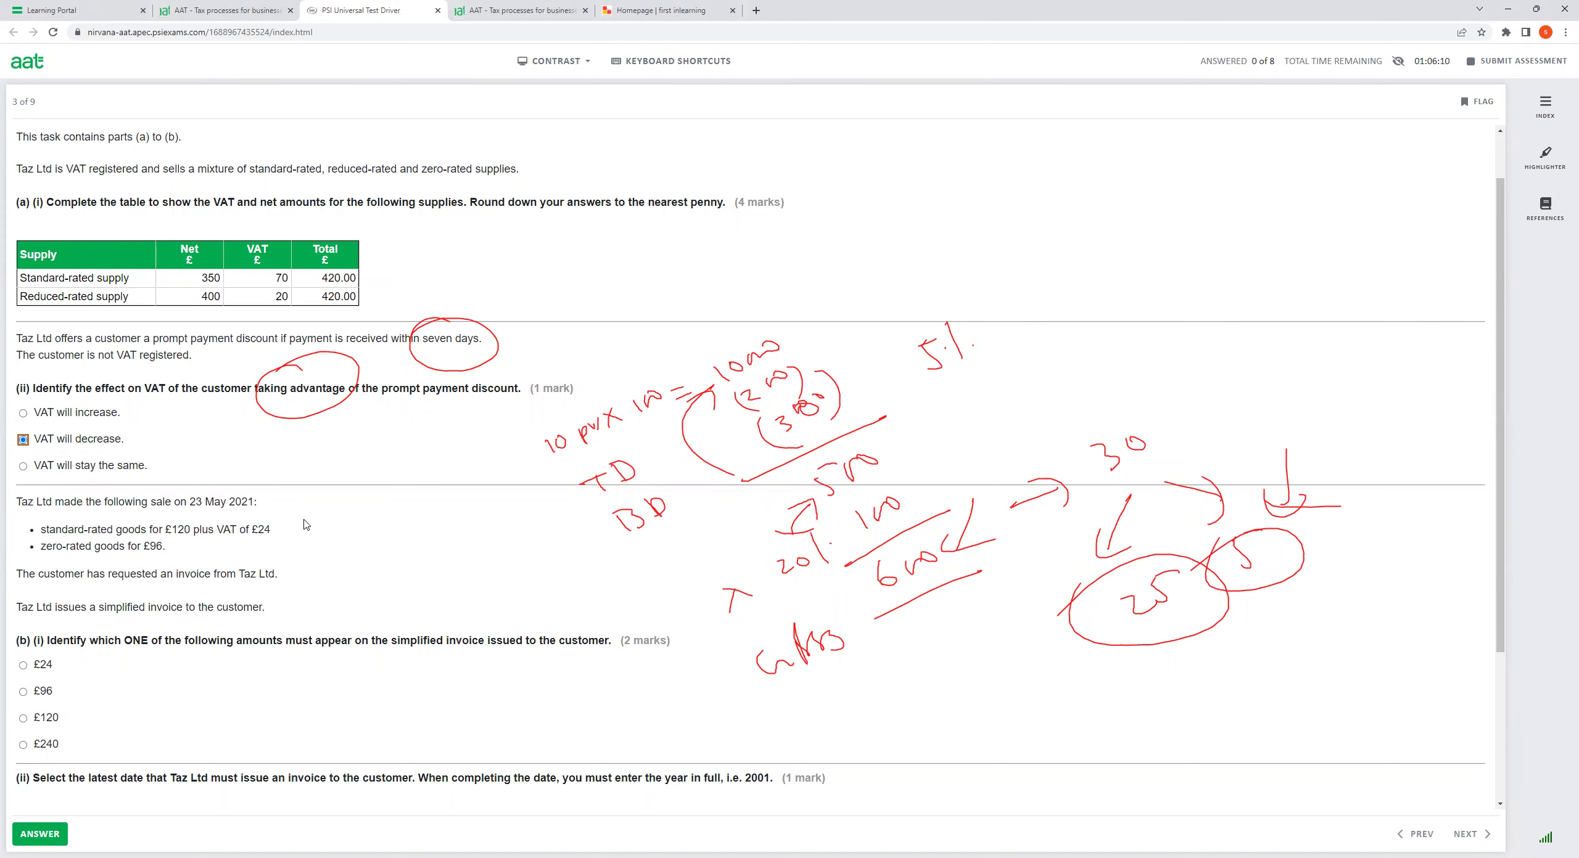
{"action": "scroll", "coordinate": [307, 524], "scroll_direction": "down", "scroll_amount": 2}
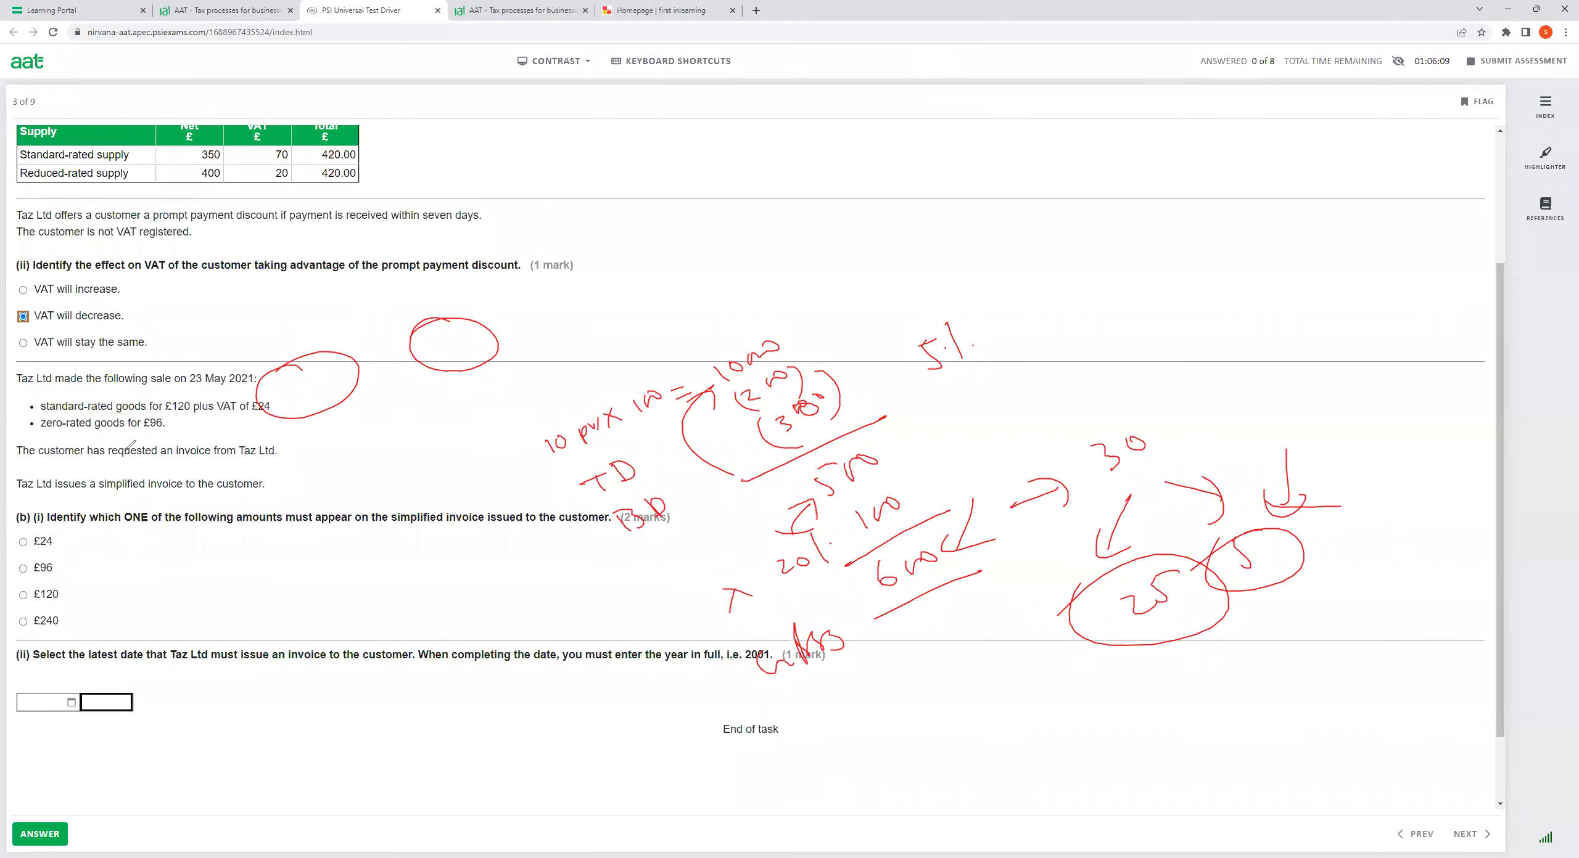
{"action": "key", "text": "Escape"}
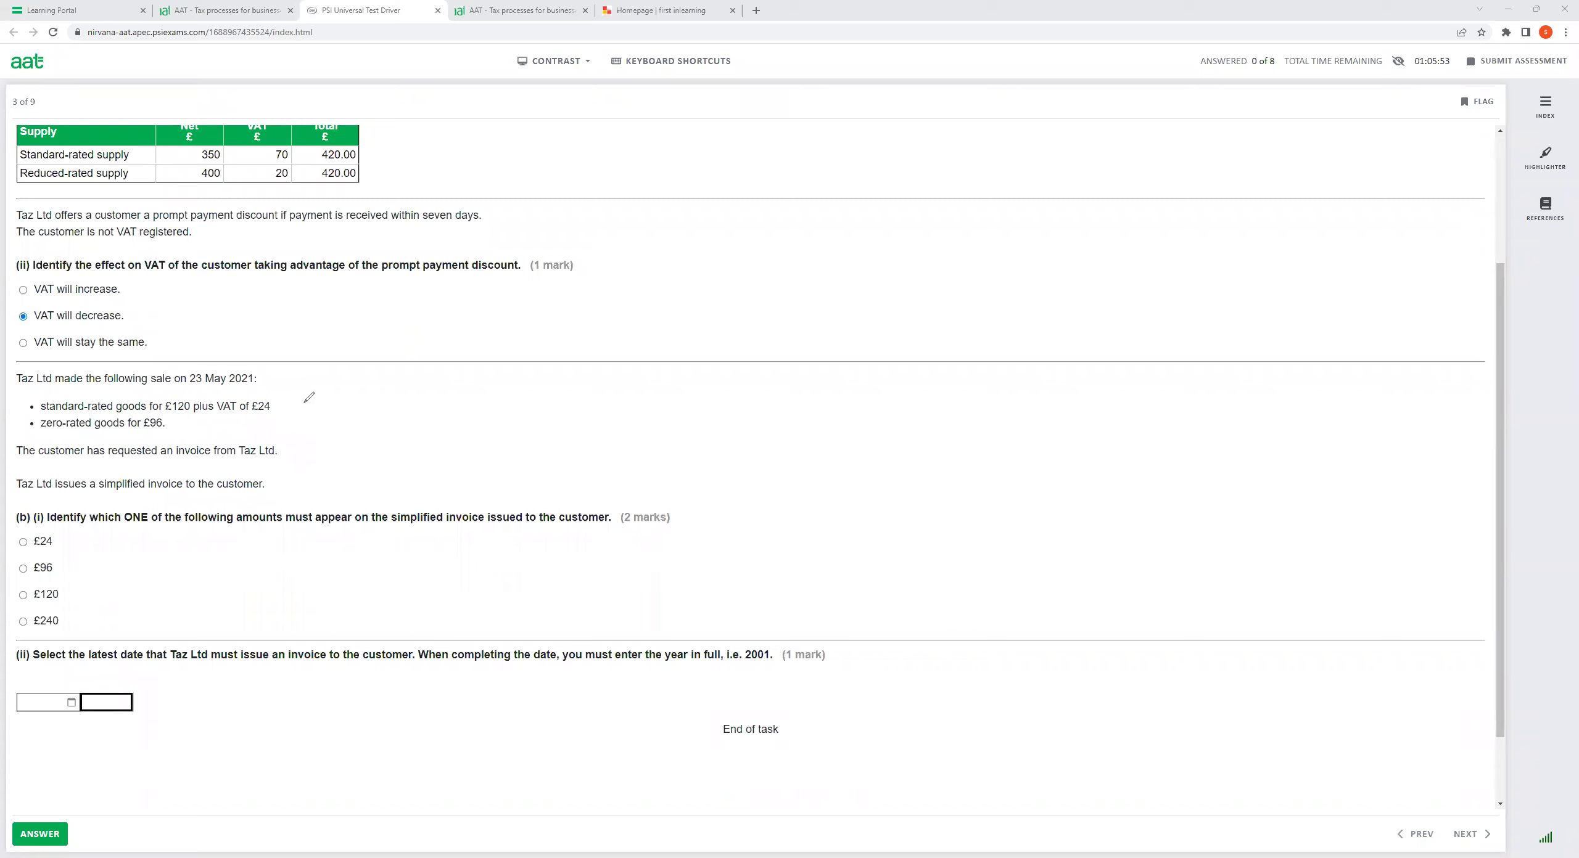
Step: Add 144 and 96 in ink to get 240 beside the sale details, and answer question (b)(i) with £240
{"action": "left_click_drag", "start_coordinate": [299, 395], "coordinate": [339, 394]}
{"action": "left_click_drag", "start_coordinate": [332, 417], "coordinate": [325, 430]}
{"action": "mouse_move", "coordinate": [340, 409]}
{"action": "left_mouse_down"}
{"action": "mouse_move", "coordinate": [399, 417]}
{"action": "mouse_move", "coordinate": [350, 464]}
{"action": "left_mouse_up"}
{"action": "left_click_drag", "start_coordinate": [355, 445], "coordinate": [369, 460]}
{"action": "left_click_drag", "start_coordinate": [378, 440], "coordinate": [424, 449]}
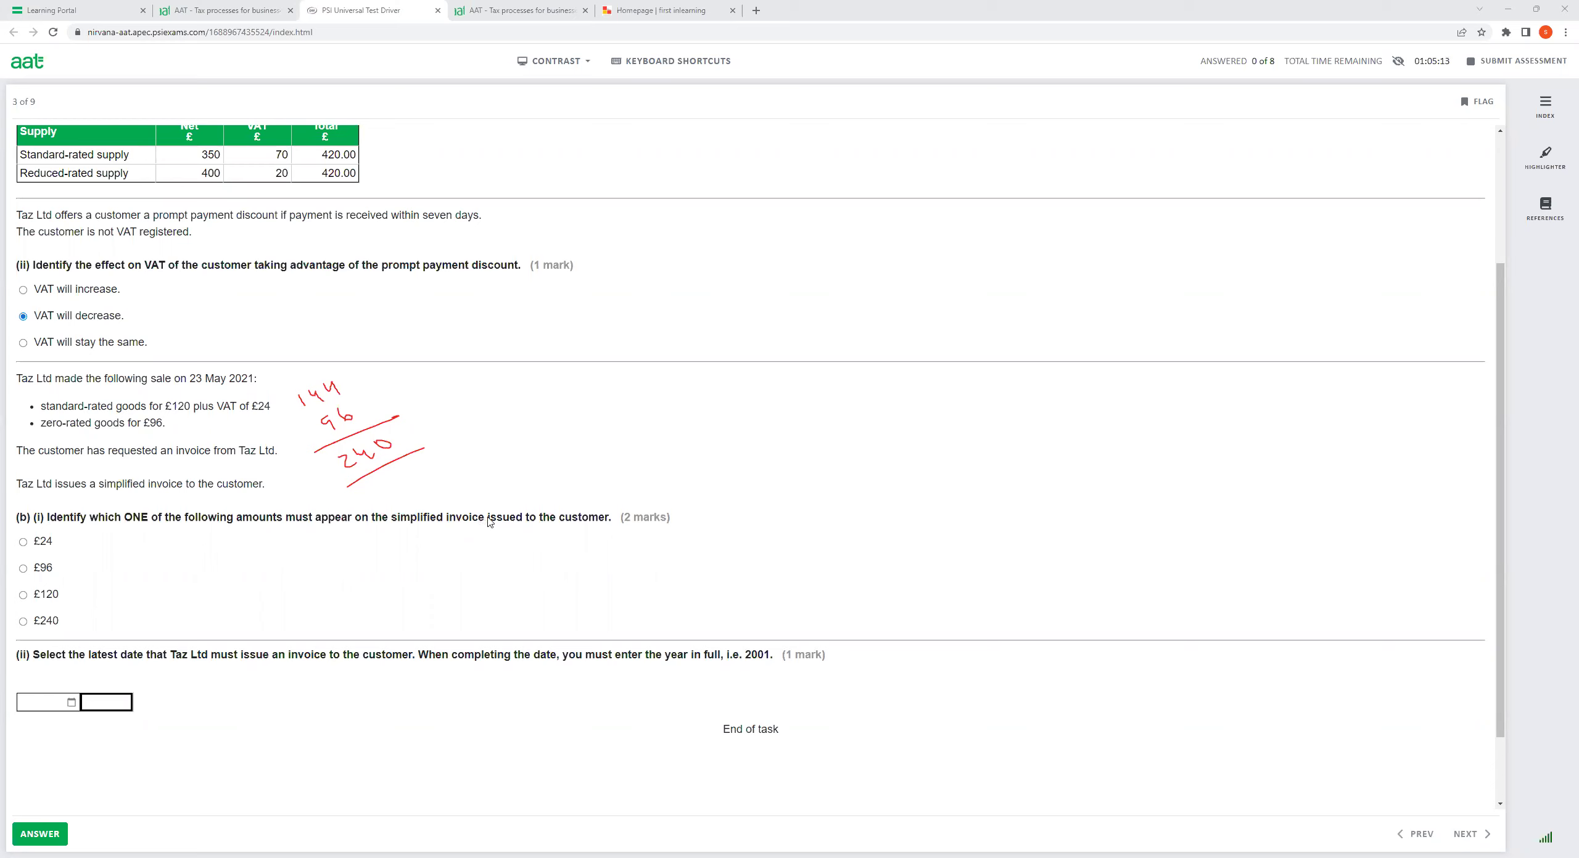
{"action": "left_click", "coordinate": [23, 621]}
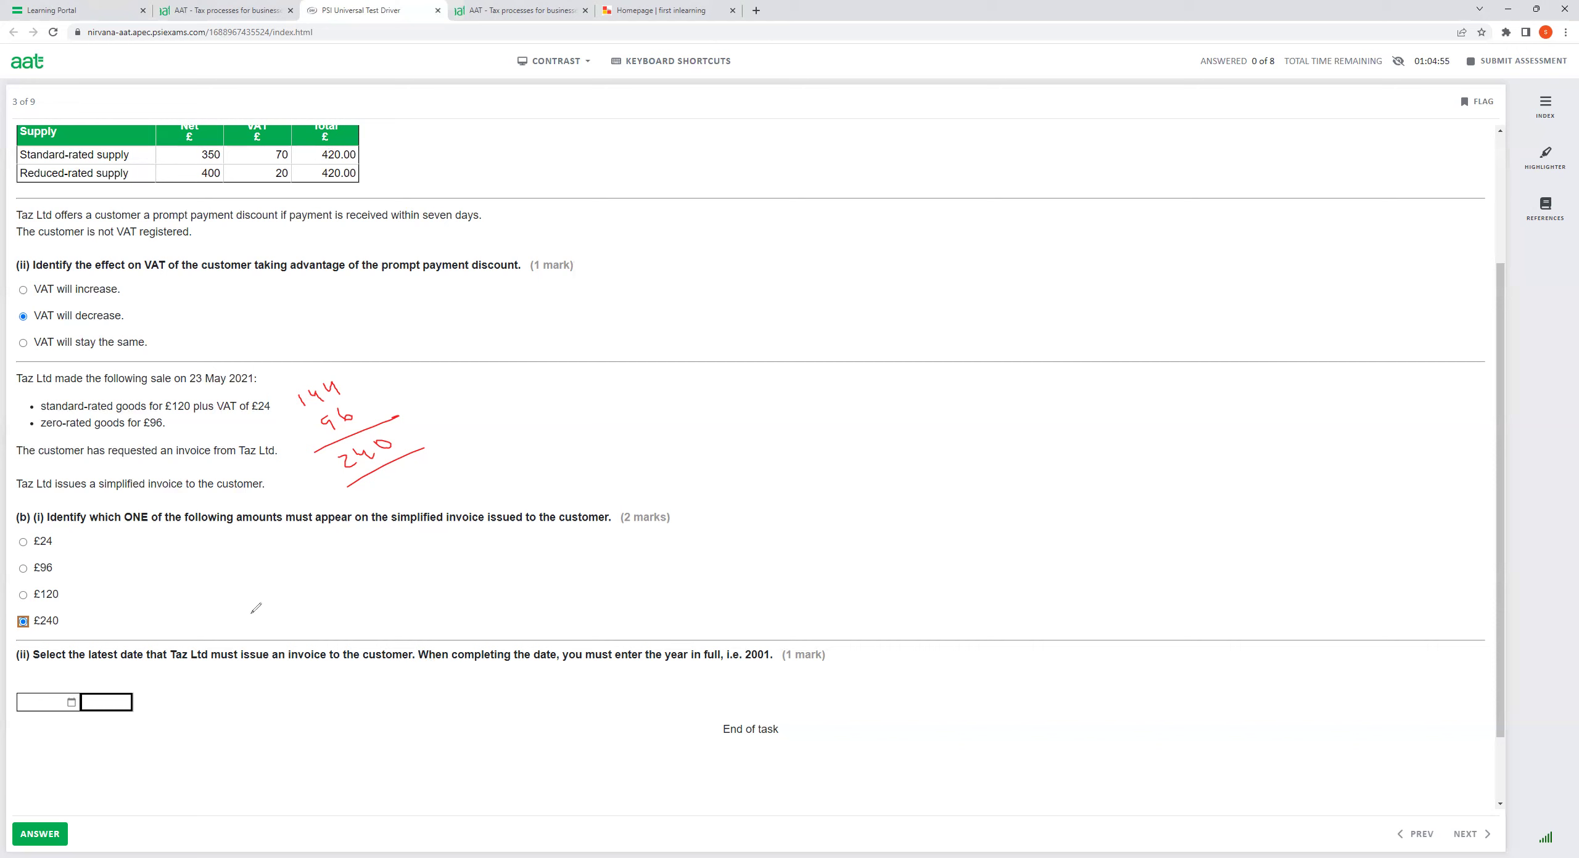
Step: Circle the 23 May sale date and draw an arrow to "30 days" with a second arrow to a short handwritten note
{"action": "mouse_move", "coordinate": [216, 364]}
{"action": "left_mouse_down"}
{"action": "mouse_move", "coordinate": [185, 398]}
{"action": "mouse_move", "coordinate": [257, 359]}
{"action": "mouse_move", "coordinate": [321, 356]}
{"action": "left_mouse_up"}
{"action": "mouse_move", "coordinate": [353, 332]}
{"action": "left_mouse_down"}
{"action": "mouse_move", "coordinate": [371, 338]}
{"action": "mouse_move", "coordinate": [357, 347]}
{"action": "left_mouse_up"}
{"action": "mouse_move", "coordinate": [383, 333]}
{"action": "left_mouse_down"}
{"action": "mouse_move", "coordinate": [463, 307]}
{"action": "mouse_move", "coordinate": [512, 344]}
{"action": "left_mouse_up"}
{"action": "mouse_move", "coordinate": [543, 311]}
{"action": "left_mouse_down"}
{"action": "mouse_move", "coordinate": [535, 337]}
{"action": "mouse_move", "coordinate": [589, 317]}
{"action": "left_mouse_up"}
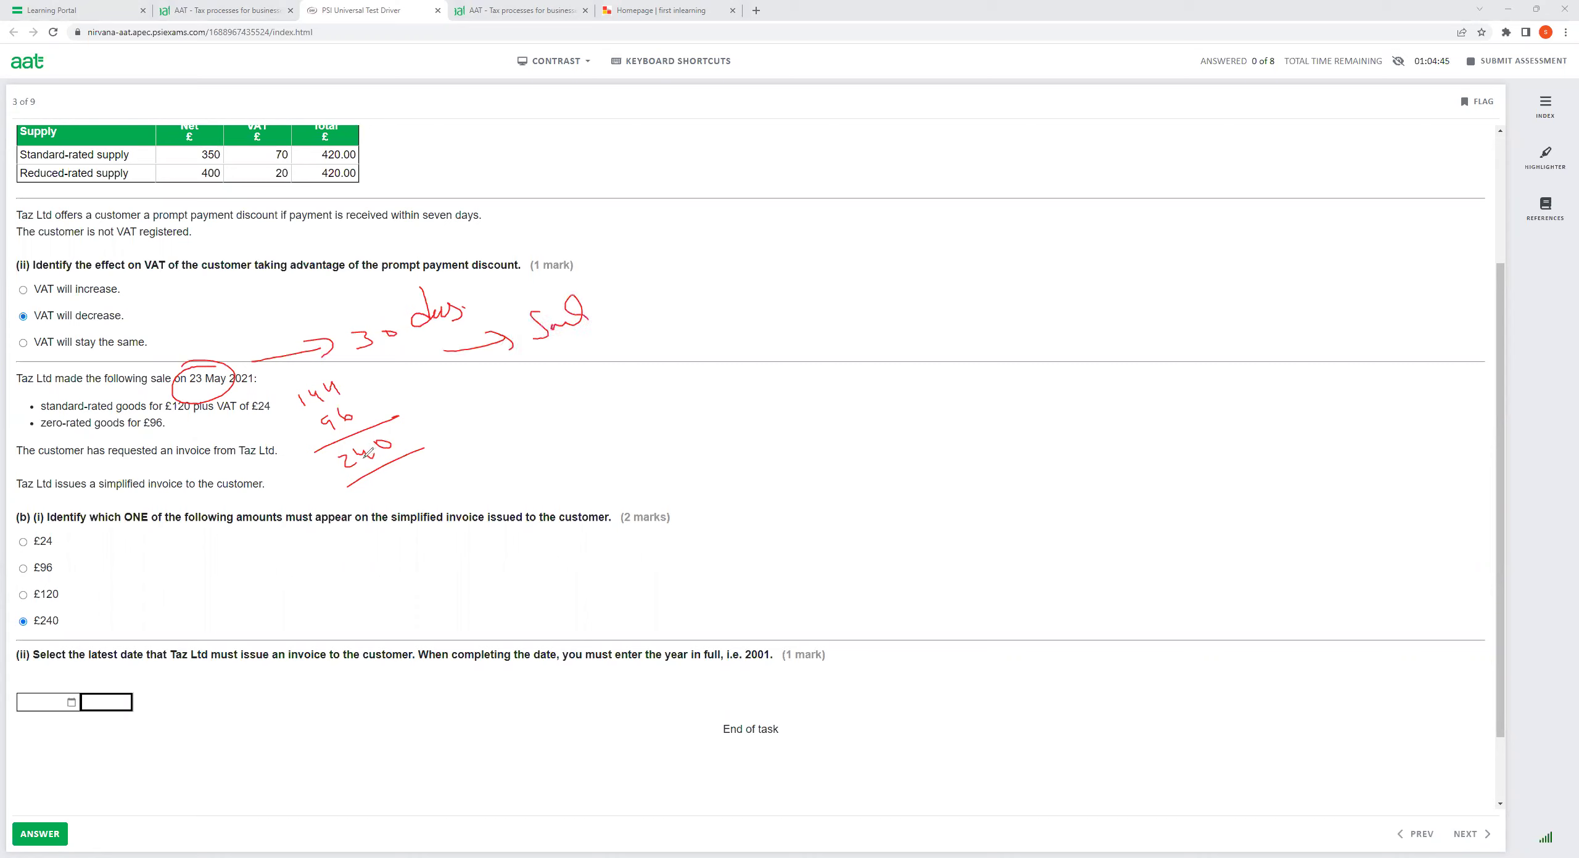
Step: Write "23 May" and "23 June" in ink, with an arrow from 23 May down to "8 days"
{"action": "mouse_move", "coordinate": [458, 404]}
{"action": "left_mouse_down"}
{"action": "mouse_move", "coordinate": [476, 424]}
{"action": "mouse_move", "coordinate": [533, 380]}
{"action": "mouse_move", "coordinate": [571, 412]}
{"action": "left_mouse_up"}
{"action": "left_click_drag", "start_coordinate": [616, 356], "coordinate": [639, 370]}
{"action": "mouse_move", "coordinate": [642, 347]}
{"action": "left_mouse_down"}
{"action": "mouse_move", "coordinate": [659, 364]}
{"action": "mouse_move", "coordinate": [775, 297]}
{"action": "left_mouse_up"}
{"action": "left_click", "coordinate": [787, 301]}
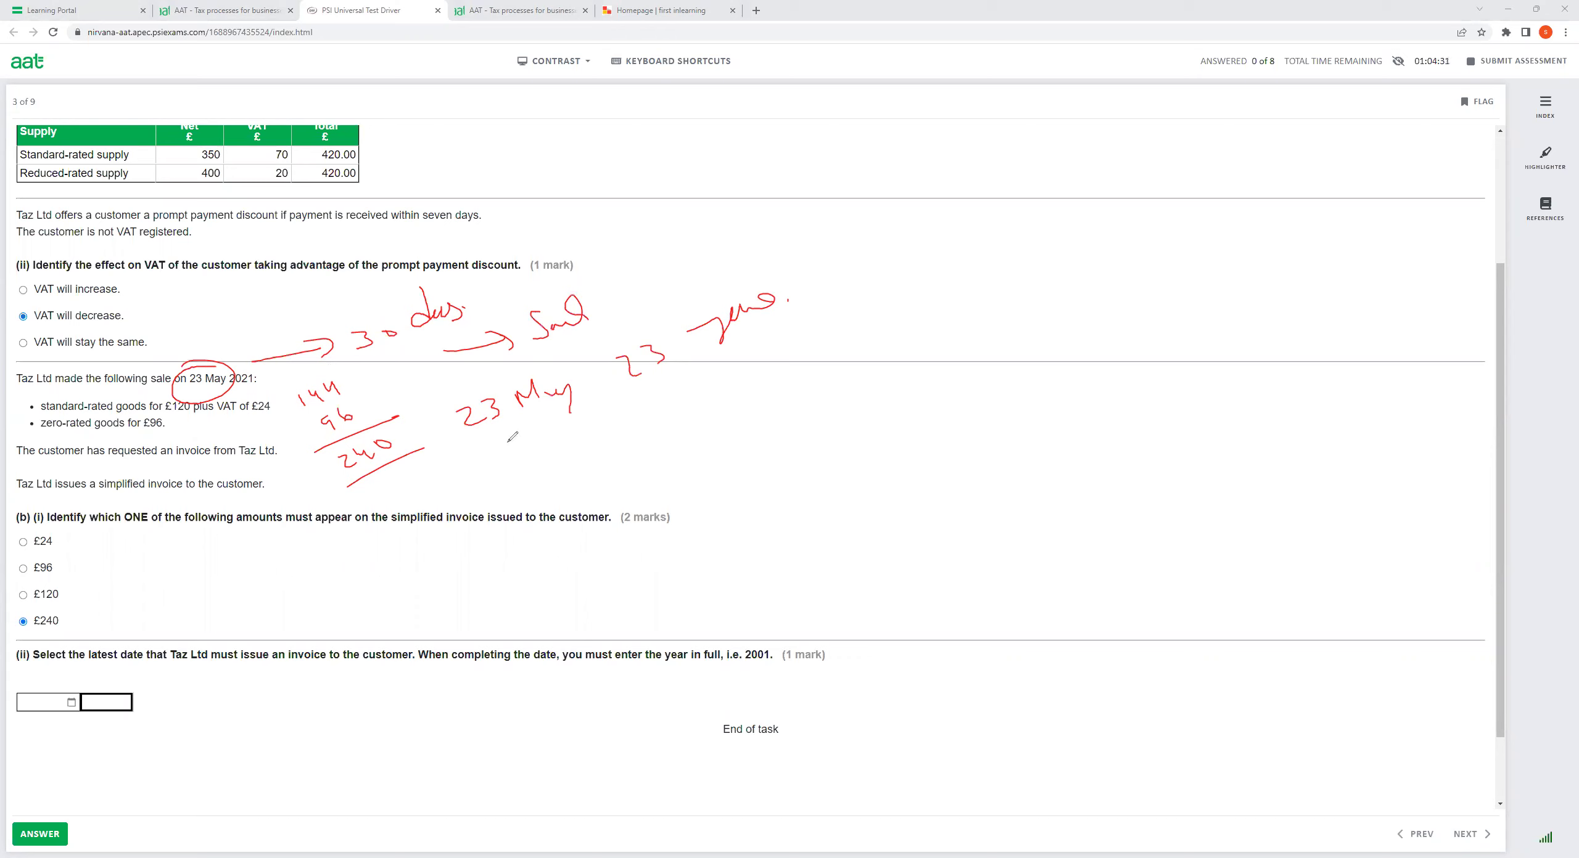
{"action": "mouse_move", "coordinate": [507, 438]}
{"action": "left_mouse_down"}
{"action": "mouse_move", "coordinate": [547, 473]}
{"action": "mouse_move", "coordinate": [558, 457]}
{"action": "left_mouse_up"}
{"action": "mouse_move", "coordinate": [584, 473]}
{"action": "left_mouse_down"}
{"action": "mouse_move", "coordinate": [566, 476]}
{"action": "mouse_move", "coordinate": [619, 482]}
{"action": "mouse_move", "coordinate": [655, 464]}
{"action": "left_mouse_up"}
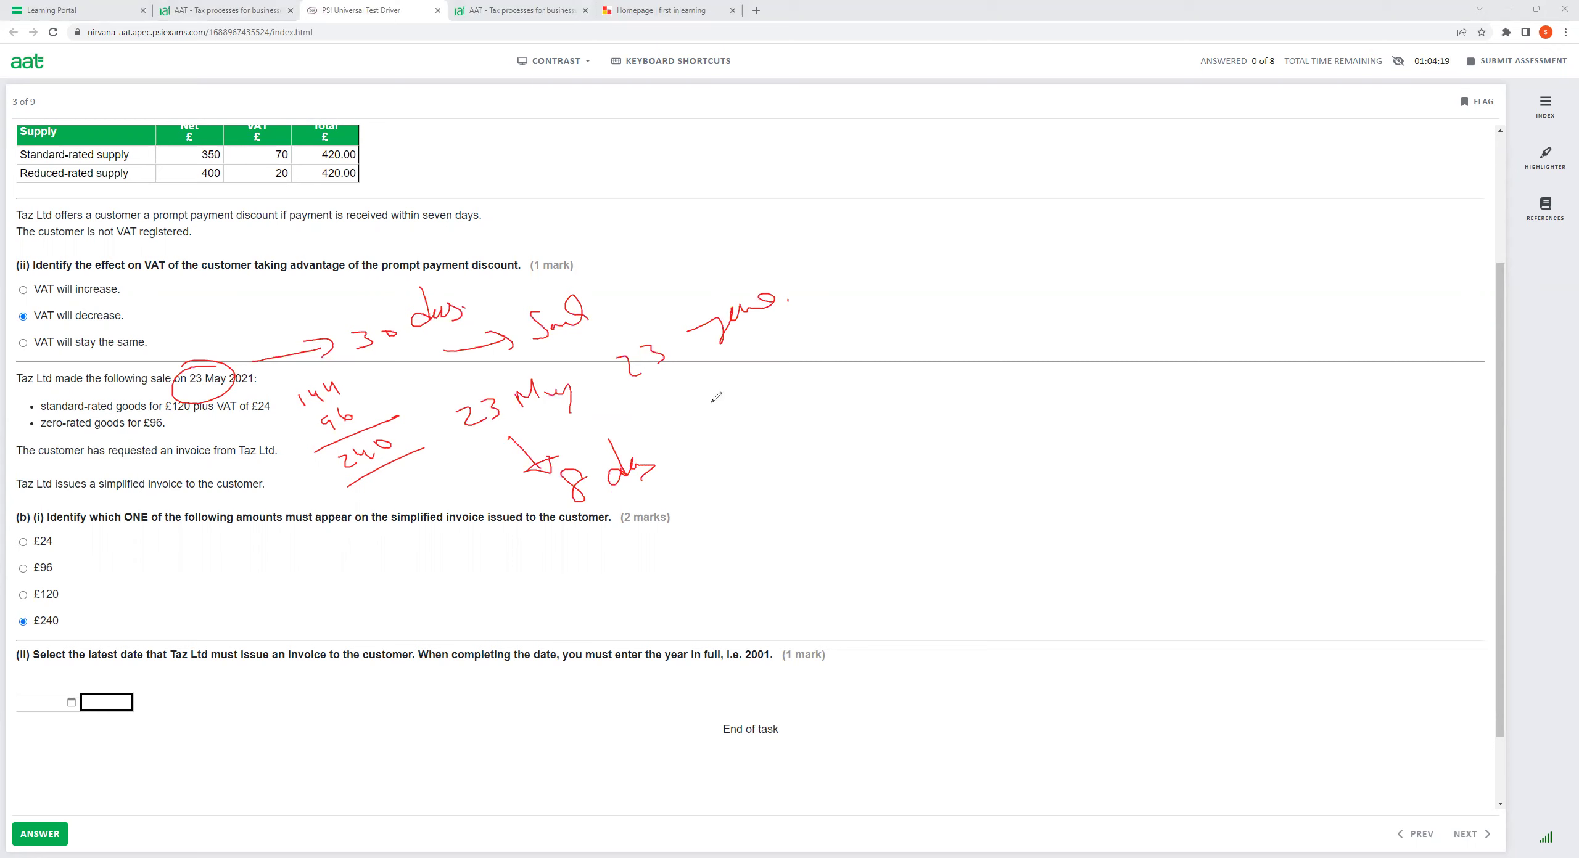
Step: Write 21 days for June in ink, join it to the 8 days with a bracket, and circle "30 days" beneath
{"action": "left_click_drag", "start_coordinate": [680, 397], "coordinate": [759, 369]}
{"action": "mouse_move", "coordinate": [727, 433]}
{"action": "left_mouse_down"}
{"action": "mouse_move", "coordinate": [800, 375]}
{"action": "mouse_move", "coordinate": [824, 389]}
{"action": "left_mouse_up"}
{"action": "left_click_drag", "start_coordinate": [834, 392], "coordinate": [844, 388]}
{"action": "mouse_move", "coordinate": [589, 510]}
{"action": "left_mouse_down"}
{"action": "mouse_move", "coordinate": [629, 569]}
{"action": "mouse_move", "coordinate": [760, 444]}
{"action": "left_mouse_up"}
{"action": "left_click_drag", "start_coordinate": [699, 572], "coordinate": [716, 590]}
{"action": "mouse_move", "coordinate": [735, 571]}
{"action": "left_mouse_down"}
{"action": "mouse_move", "coordinate": [754, 574]}
{"action": "mouse_move", "coordinate": [771, 525]}
{"action": "mouse_move", "coordinate": [810, 567]}
{"action": "left_mouse_up"}
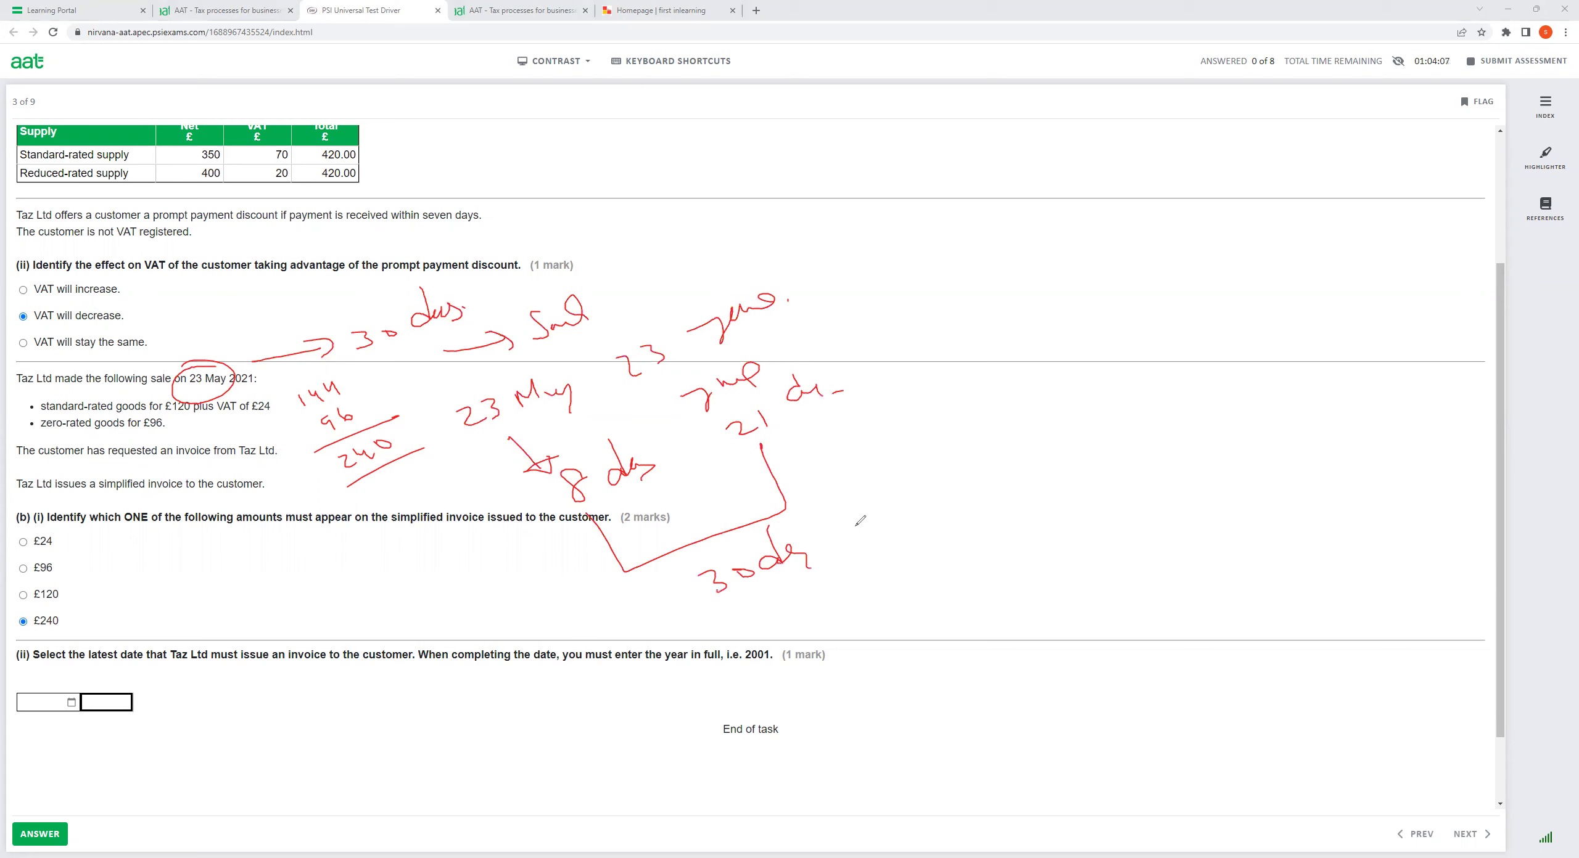
{"action": "left_click_drag", "start_coordinate": [779, 534], "coordinate": [768, 527]}
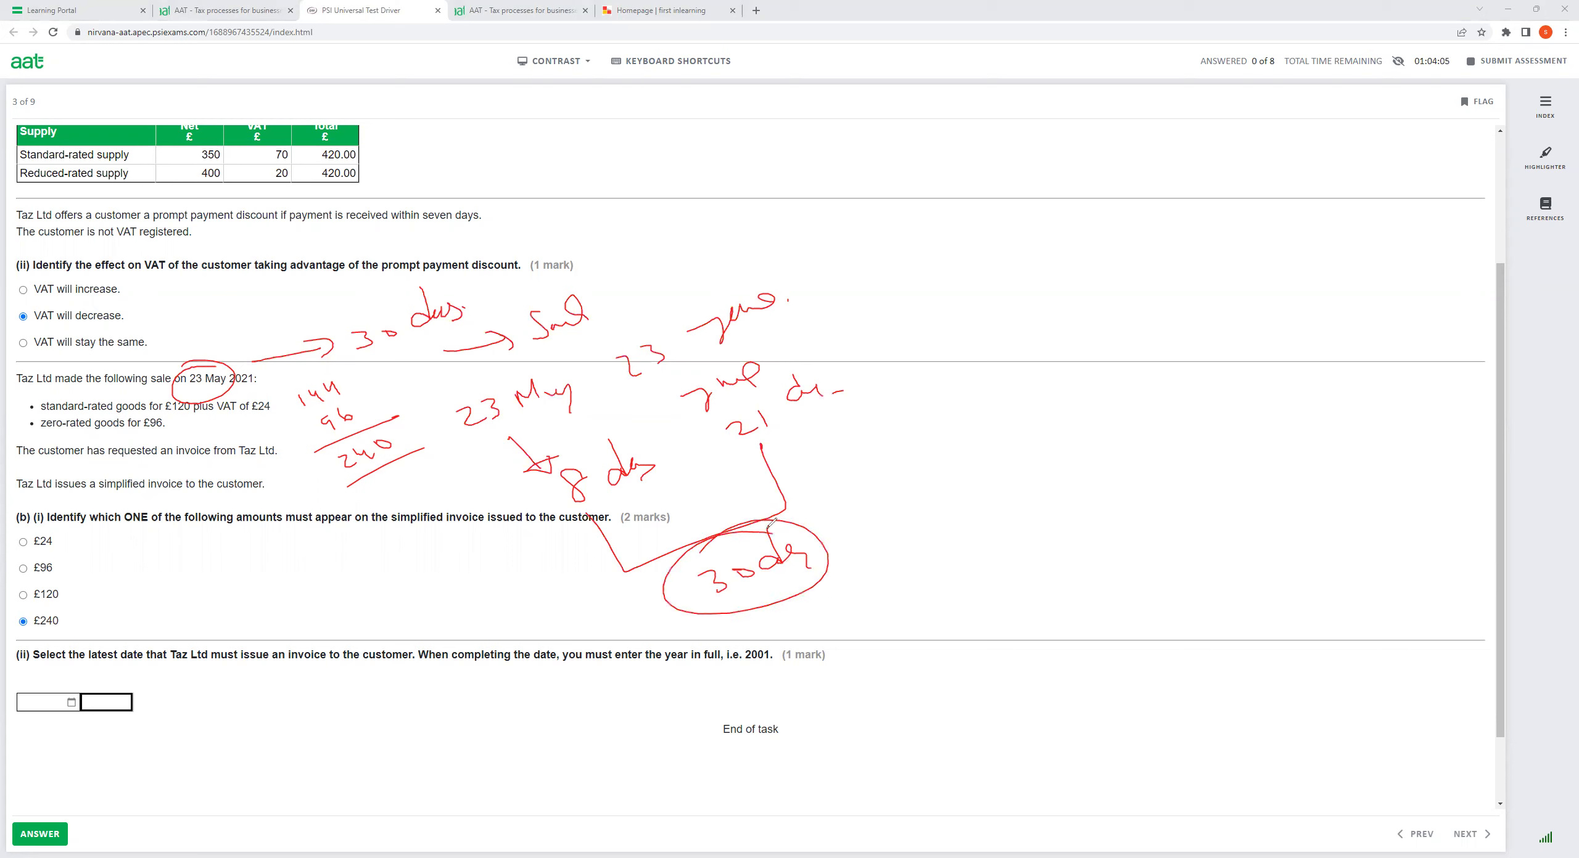
Step: Circle the 21 June days and write "21 June" beside them as the resulting date
{"action": "mouse_move", "coordinate": [828, 367]}
{"action": "left_mouse_down"}
{"action": "mouse_move", "coordinate": [727, 461]}
{"action": "mouse_move", "coordinate": [820, 369]}
{"action": "left_mouse_up"}
{"action": "mouse_move", "coordinate": [841, 456]}
{"action": "left_mouse_down"}
{"action": "mouse_move", "coordinate": [864, 466]}
{"action": "mouse_move", "coordinate": [966, 418]}
{"action": "left_mouse_up"}
{"action": "left_click_drag", "start_coordinate": [997, 420], "coordinate": [1006, 419]}
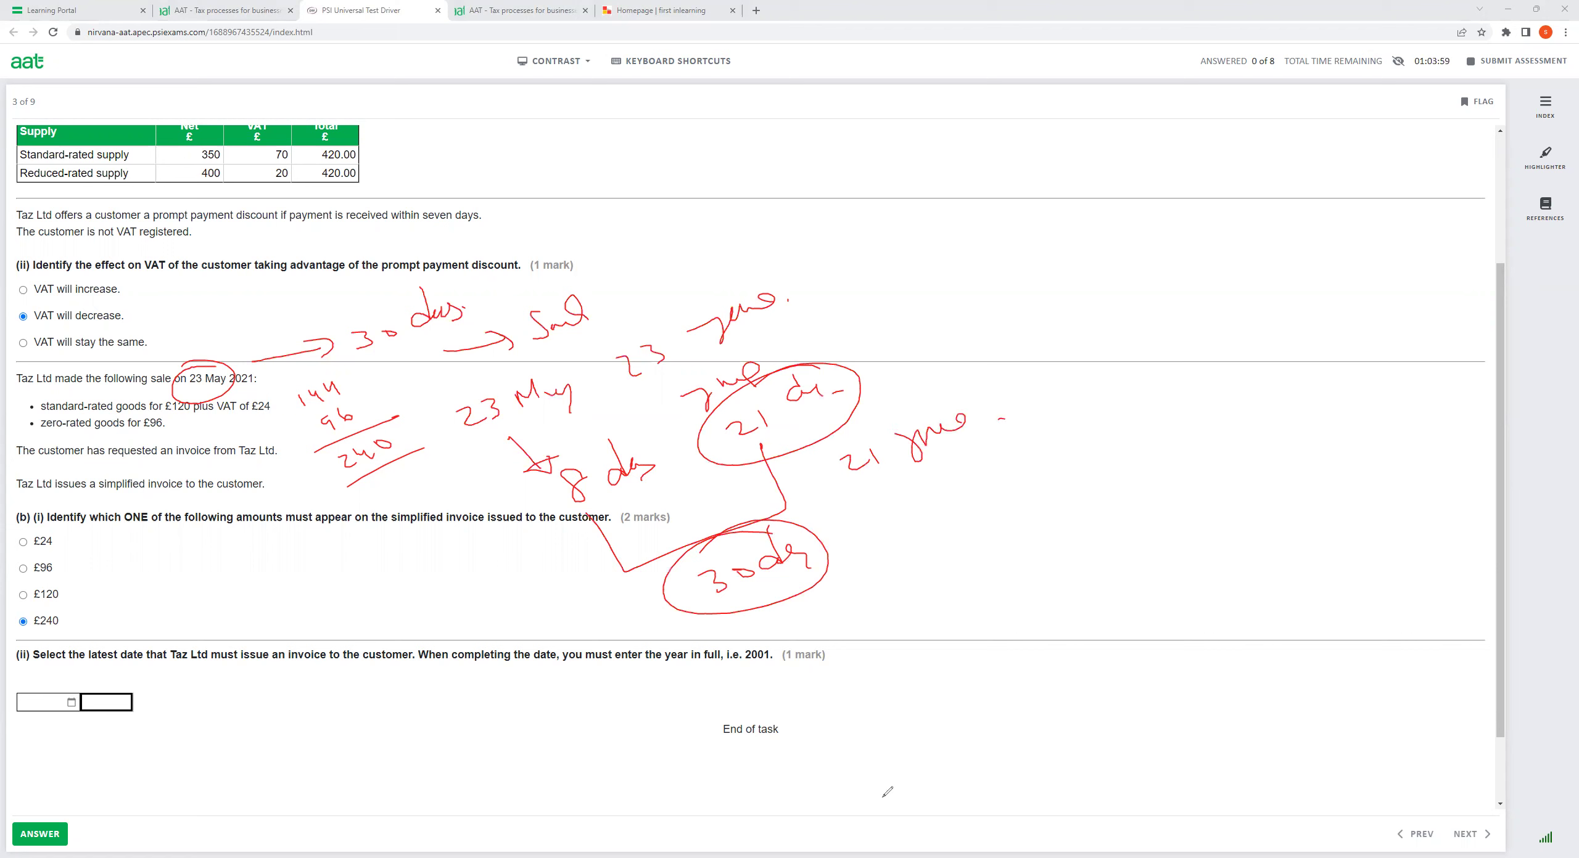
Step: Set the latest invoice date in question (b)(ii) to 21 JUN 2021 and clear the ink from the page
{"action": "left_click", "coordinate": [72, 704]}
{"action": "scroll", "coordinate": [34, 733], "scroll_direction": "down", "scroll_amount": 2}
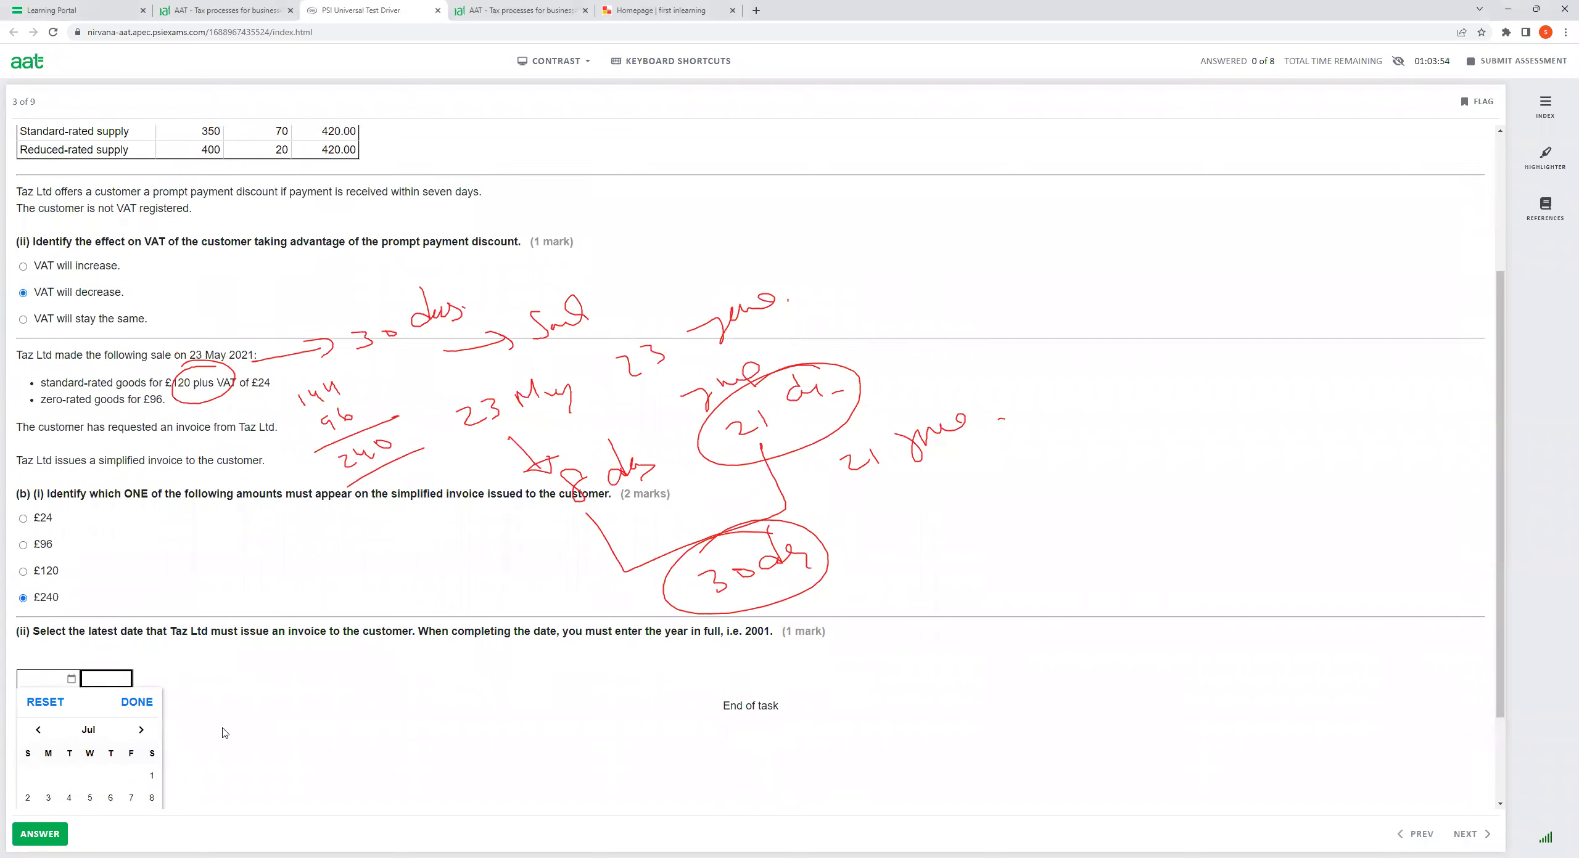
{"action": "left_click", "coordinate": [37, 605]}
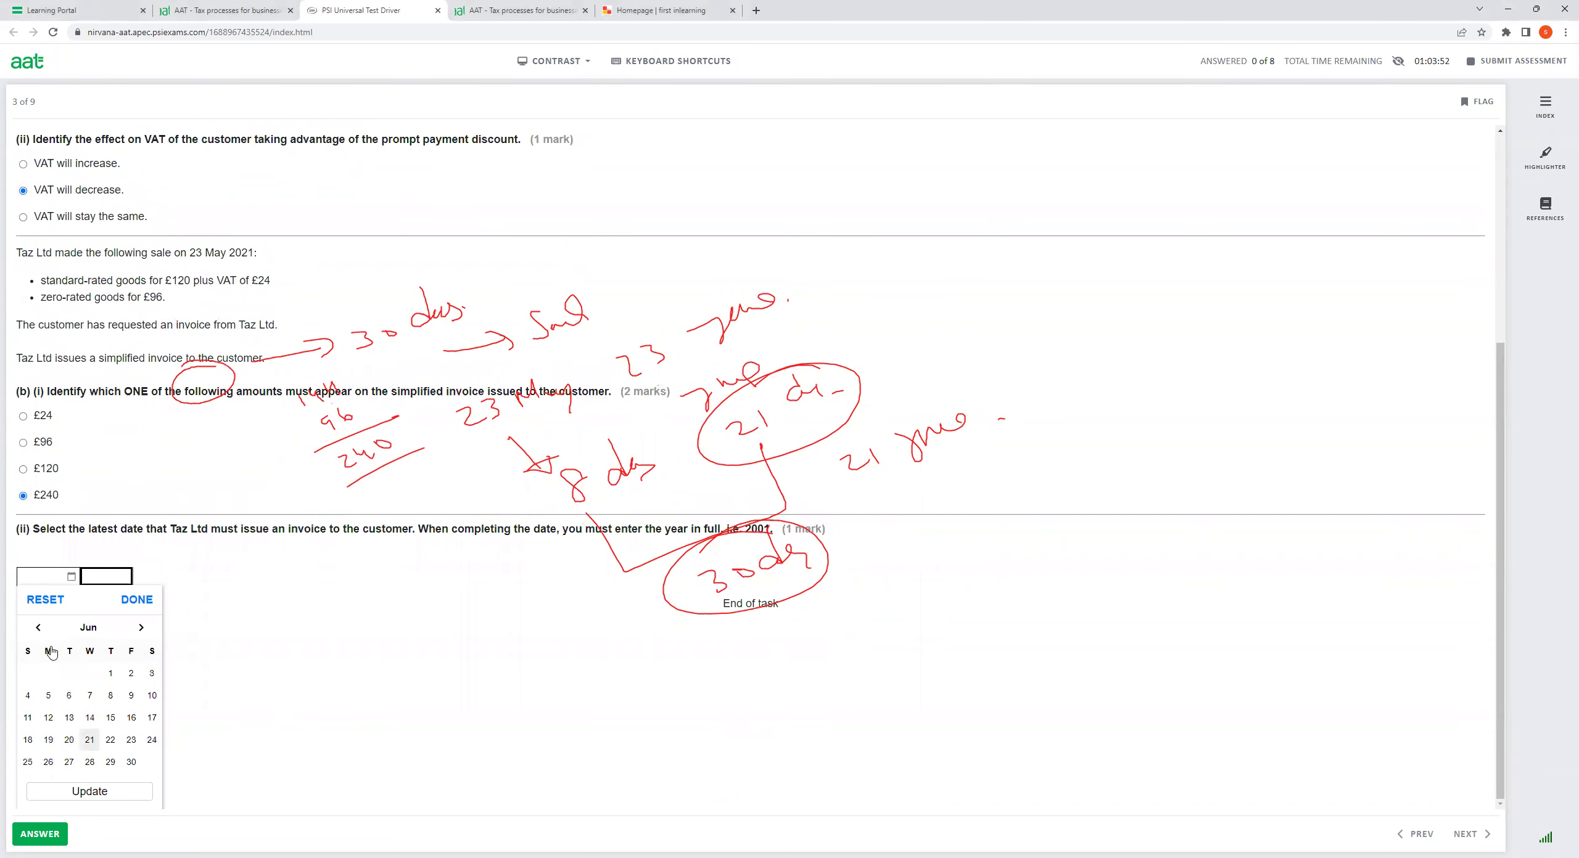
{"action": "left_click", "coordinate": [89, 740]}
{"action": "left_click", "coordinate": [90, 791]}
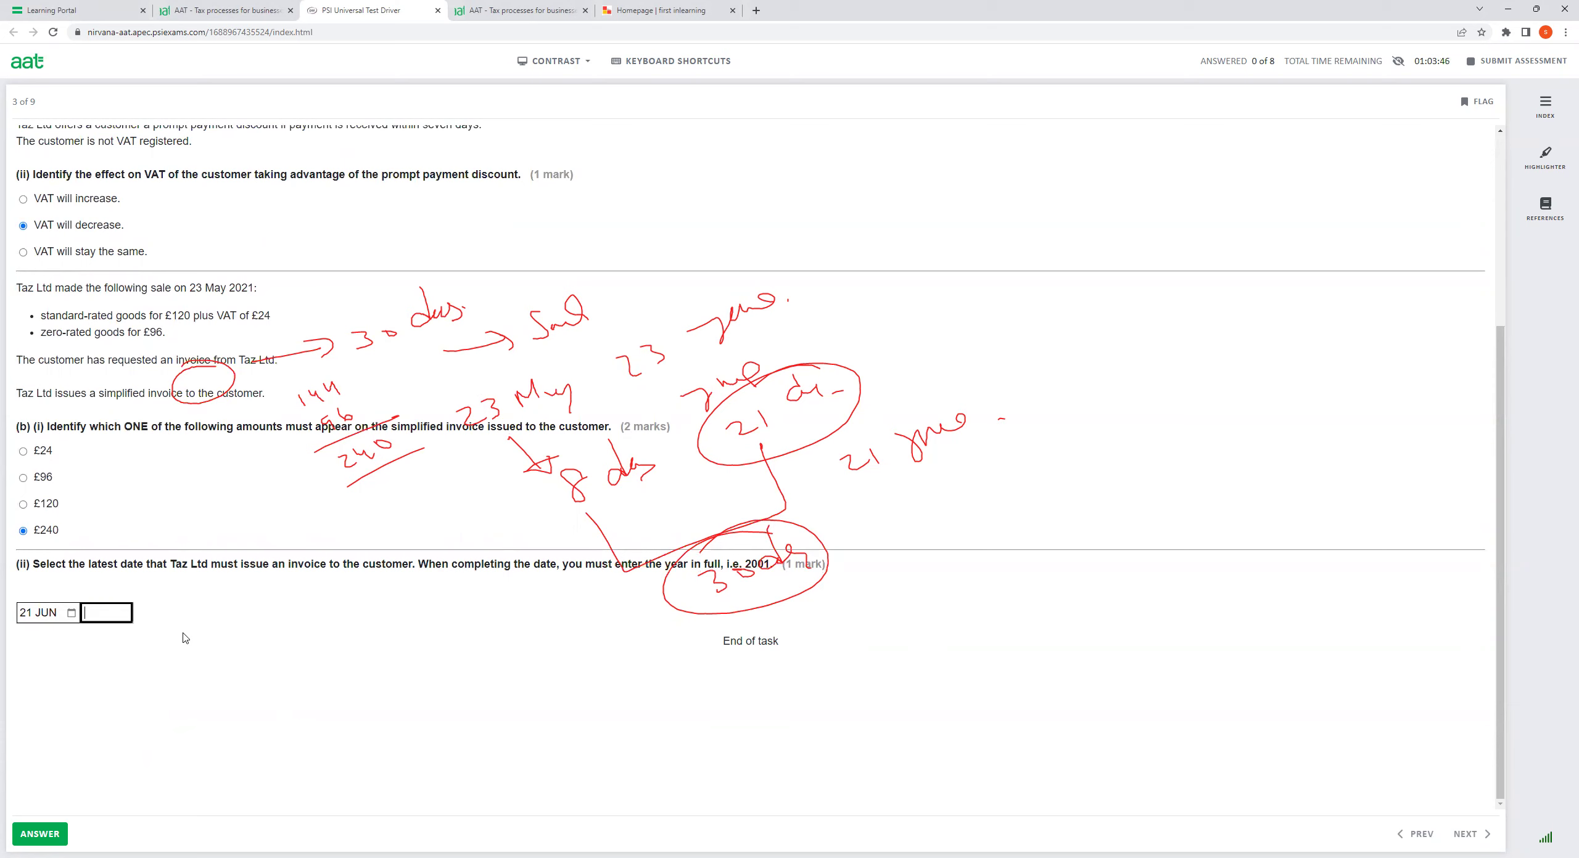
{"action": "type", "text": "2021"}
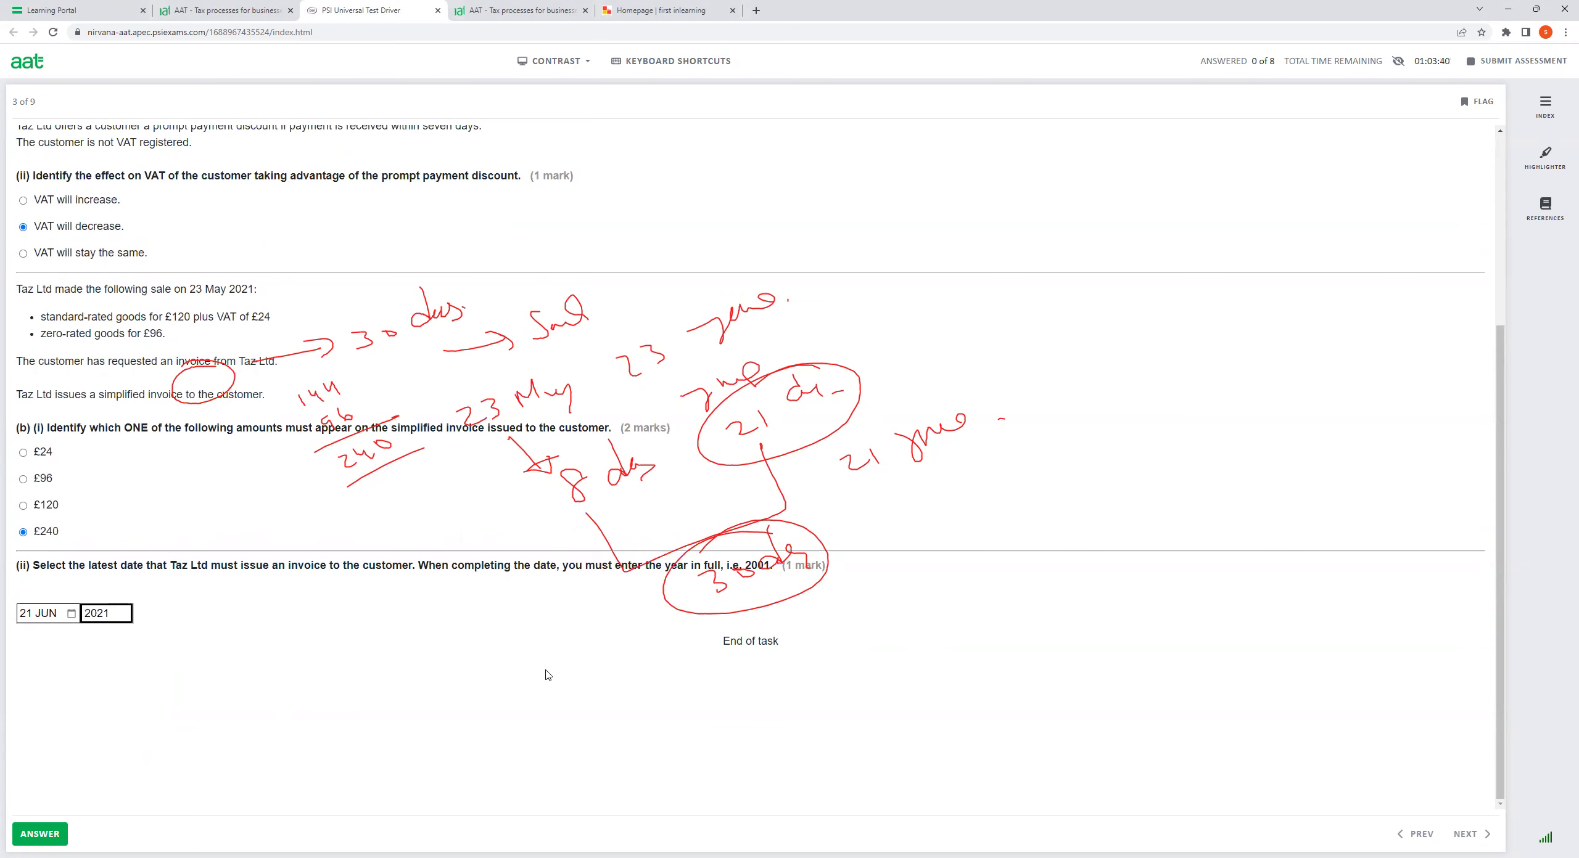
{"action": "scroll", "coordinate": [545, 675], "scroll_direction": "up", "scroll_amount": 1}
{"action": "scroll", "coordinate": [548, 676], "scroll_direction": "up", "scroll_amount": 1}
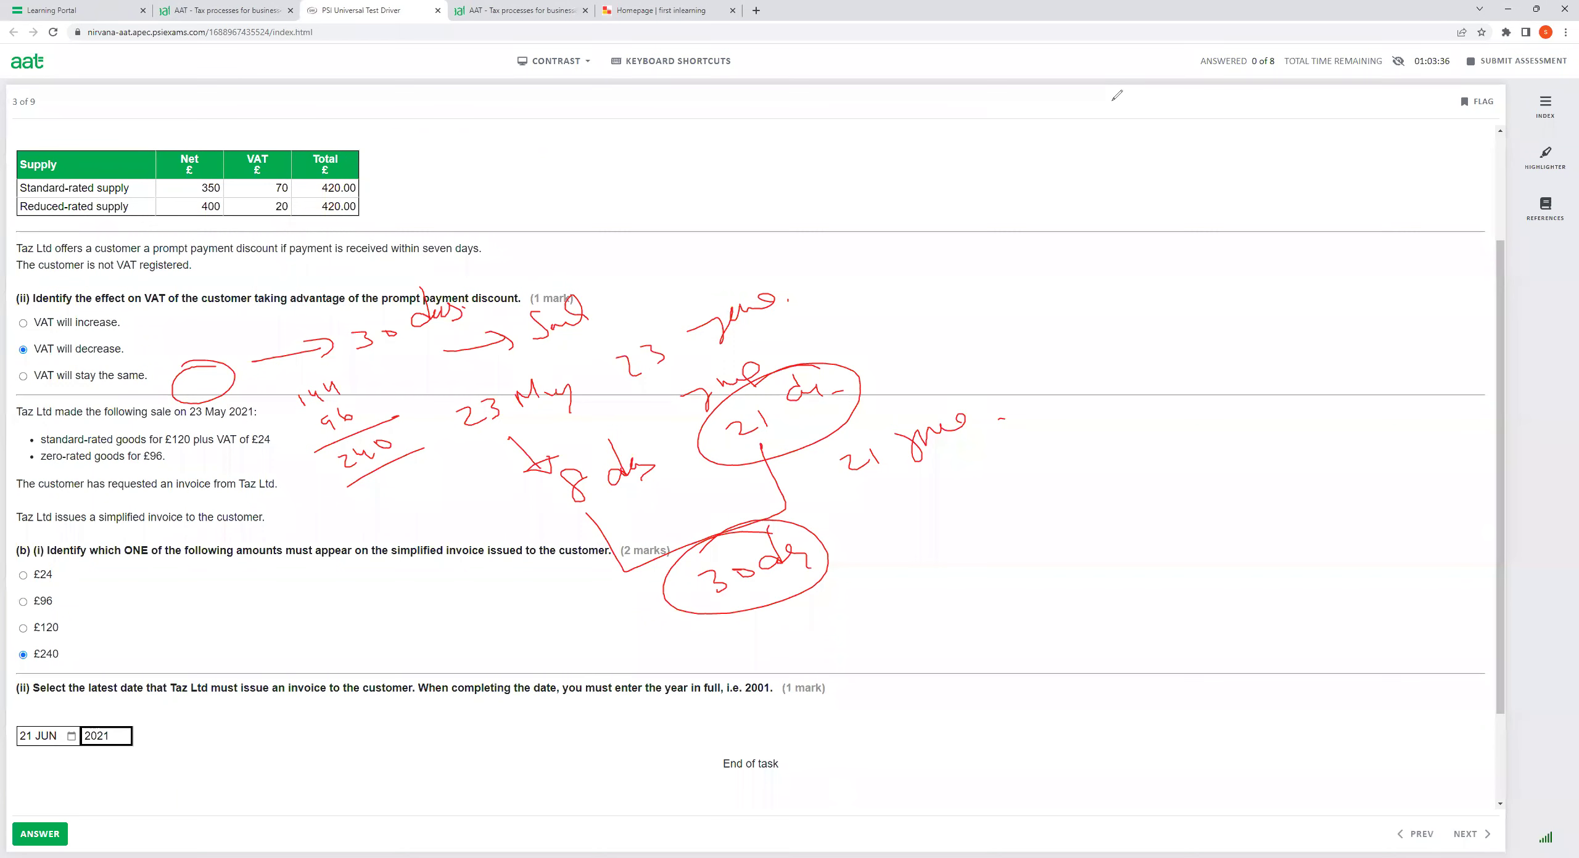
{"action": "key", "text": "Escape"}
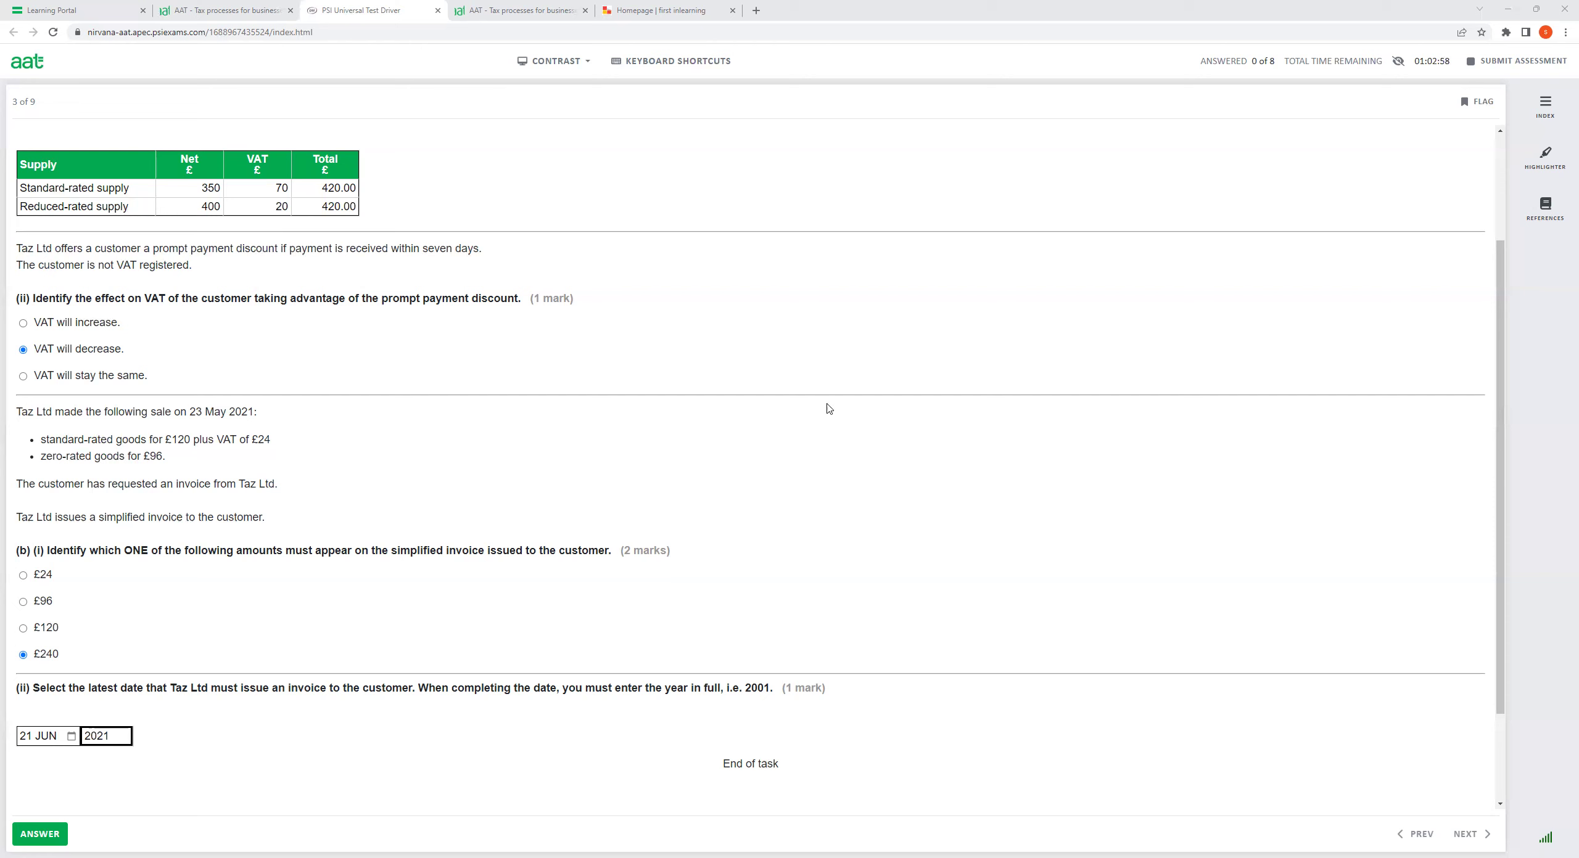
Step: Switch to the First inlearning homepage and look through its introduction and training courses, from Bookkeeping, Payroll & VAT to Build Your Own Accountancy Practice
{"action": "left_click", "coordinate": [669, 11]}
{"action": "scroll", "coordinate": [751, 402], "scroll_direction": "down", "scroll_amount": 2}
{"action": "scroll", "coordinate": [857, 437], "scroll_direction": "up", "scroll_amount": 2}
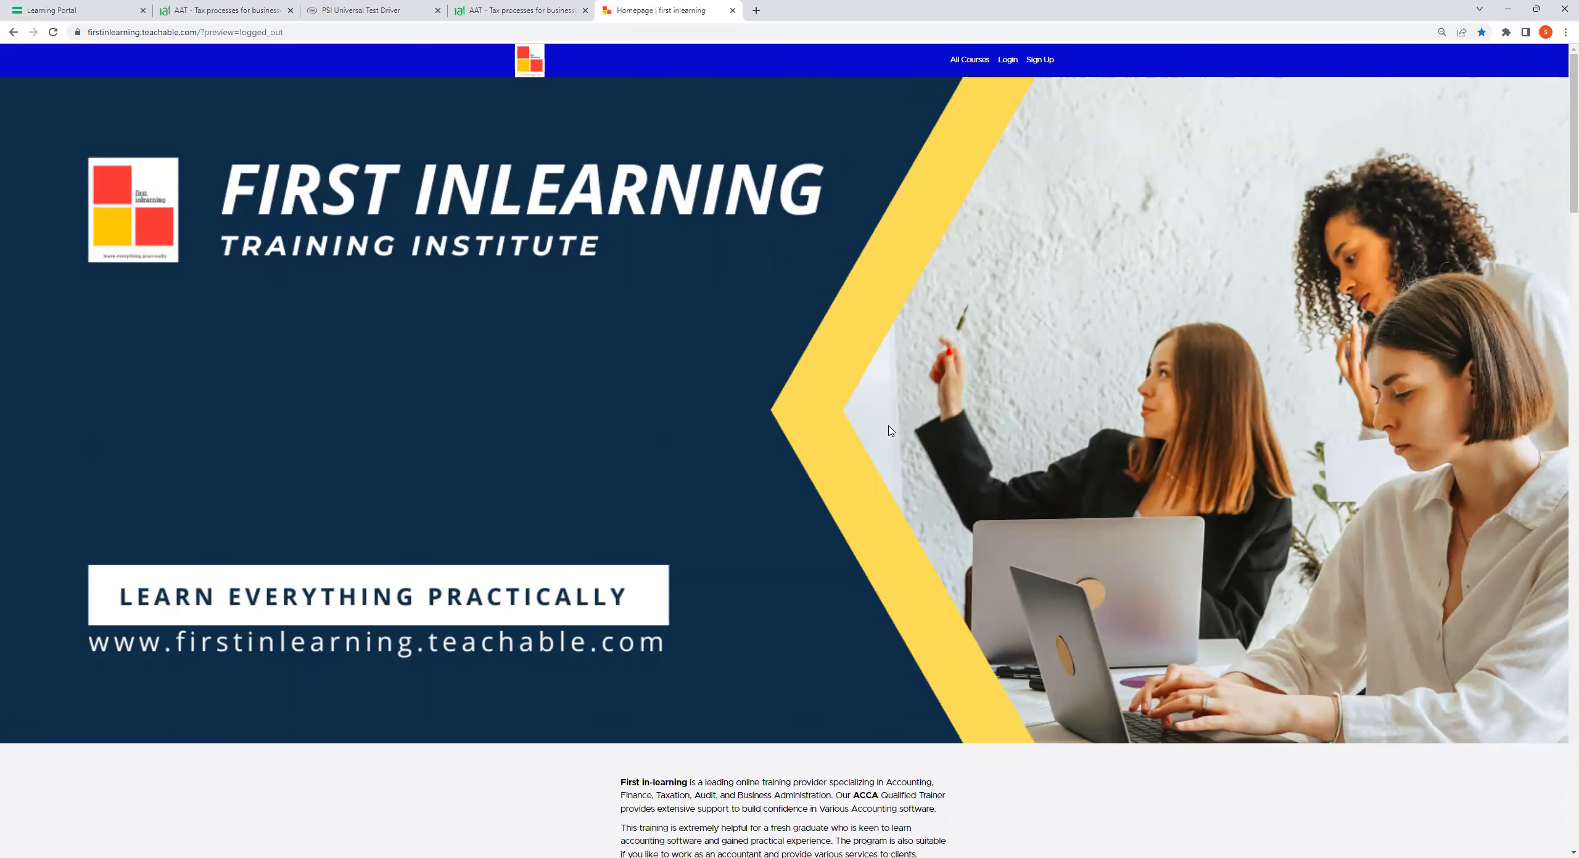
{"action": "scroll", "coordinate": [891, 430], "scroll_direction": "down", "scroll_amount": 10}
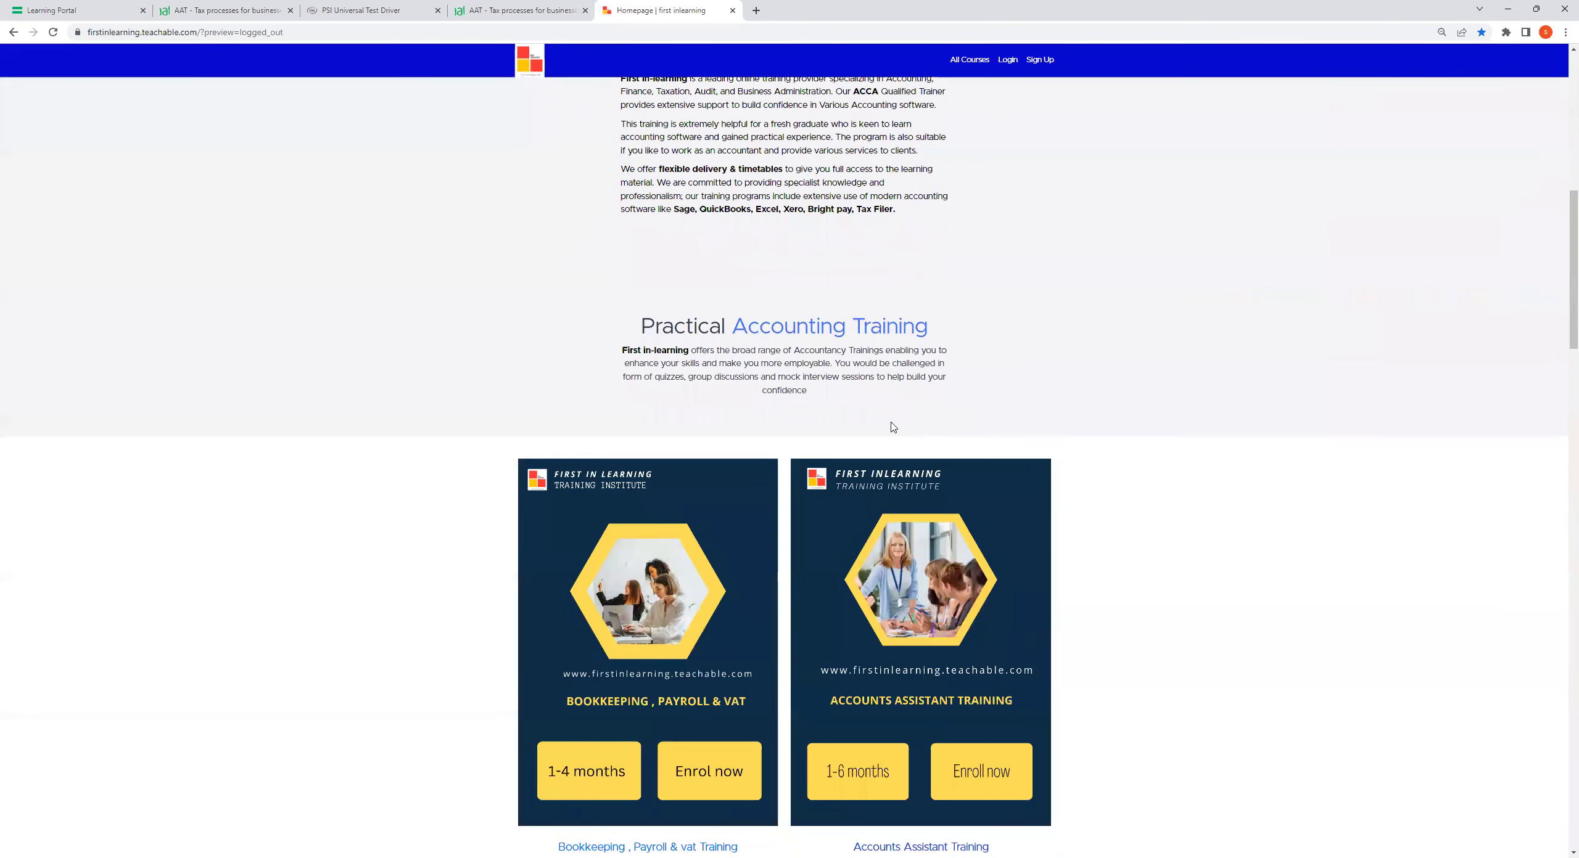
{"action": "scroll", "coordinate": [1172, 482], "scroll_direction": "down", "scroll_amount": 1}
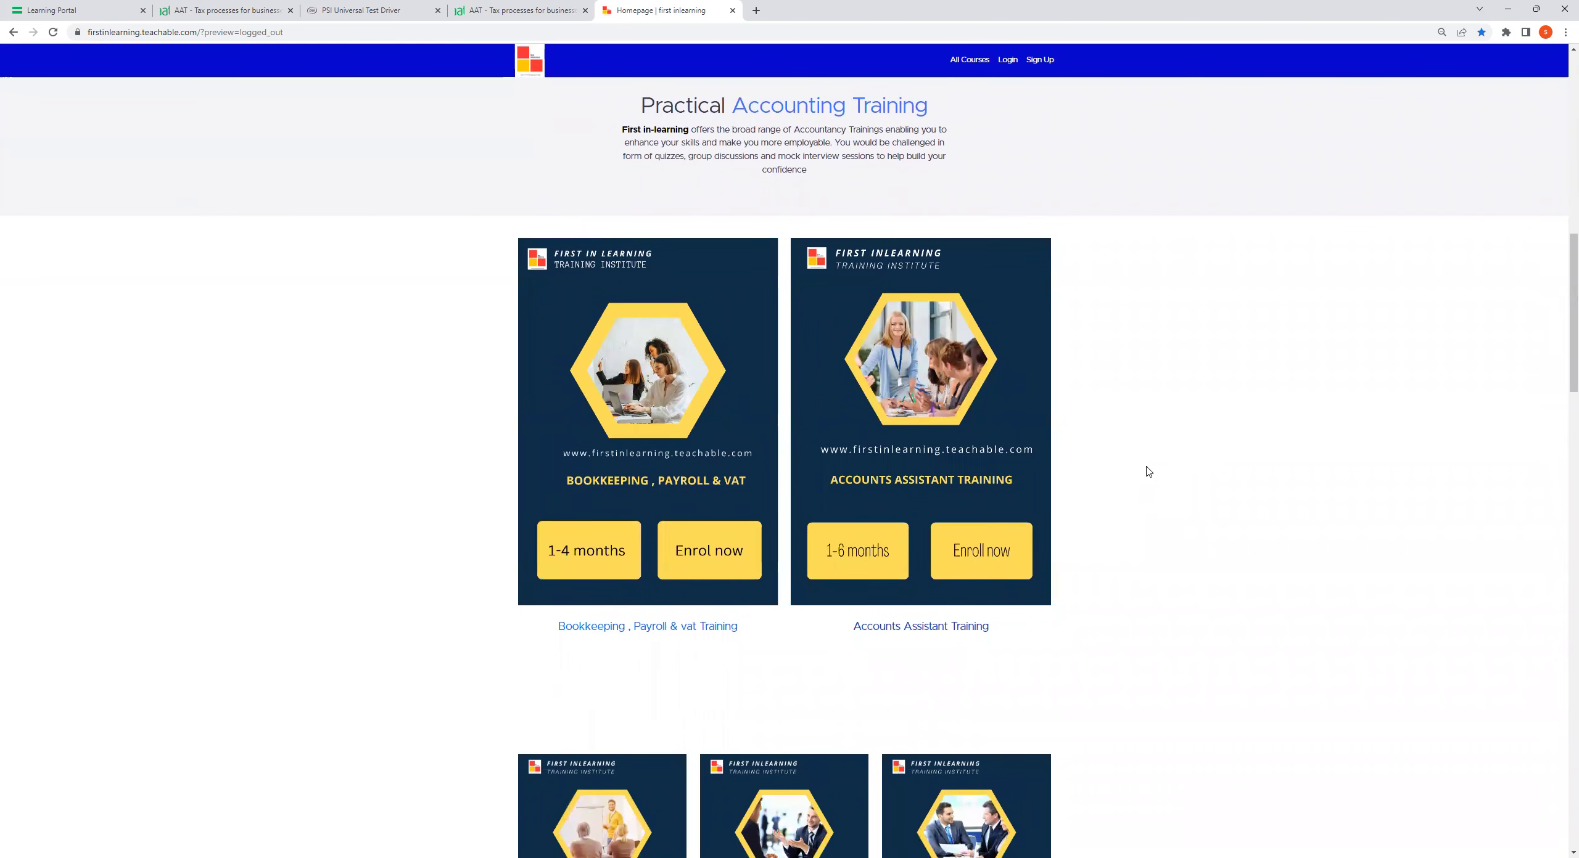
{"action": "scroll", "coordinate": [1153, 494], "scroll_direction": "down", "scroll_amount": 1}
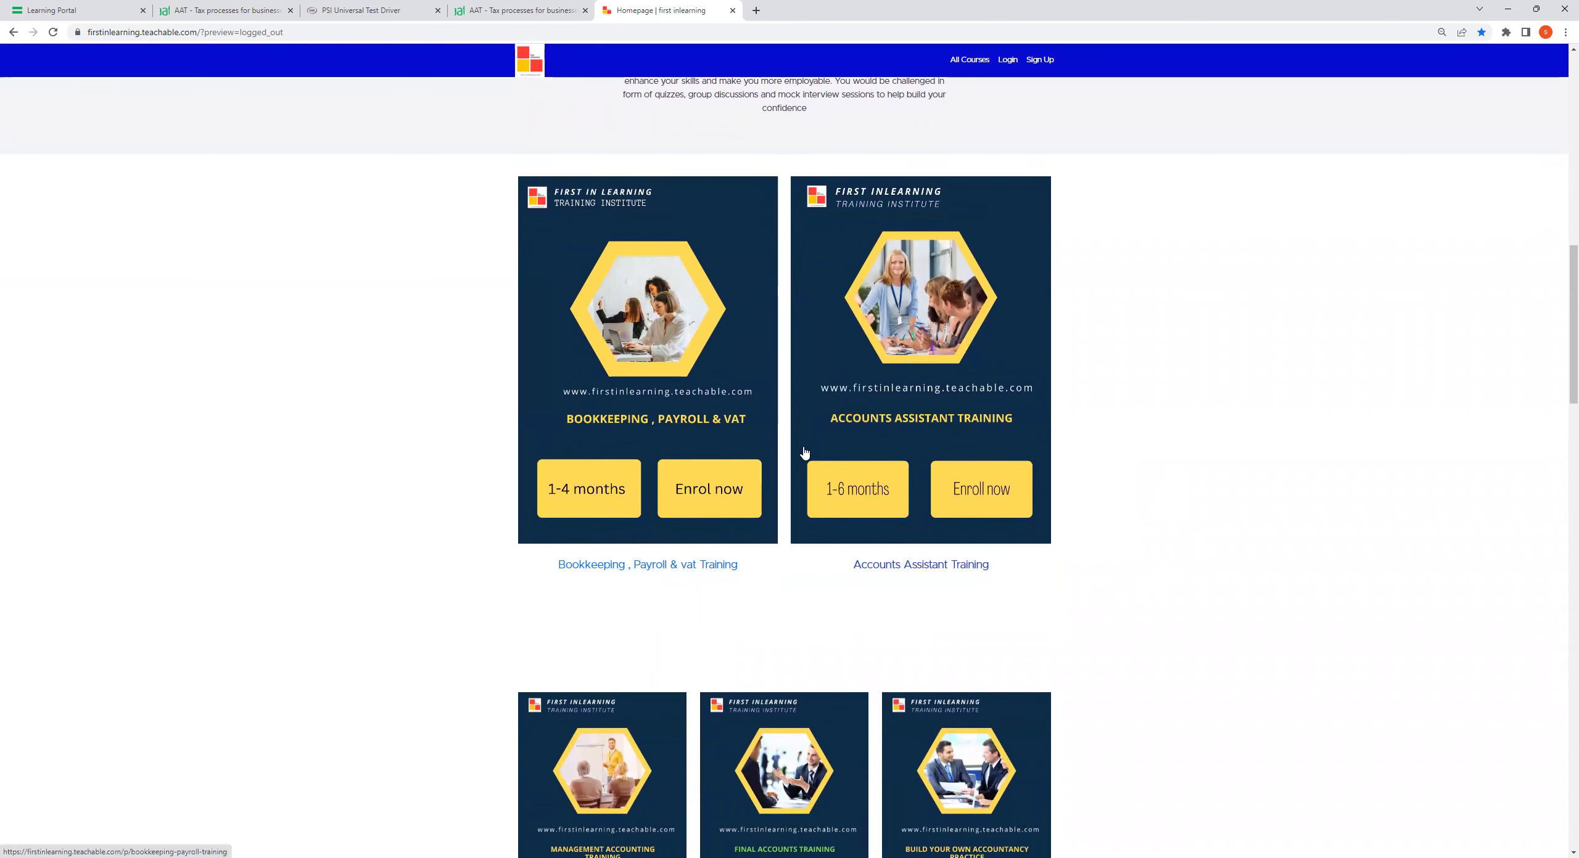
{"action": "scroll", "coordinate": [804, 450], "scroll_direction": "down", "scroll_amount": 1}
{"action": "scroll", "coordinate": [1040, 395], "scroll_direction": "down", "scroll_amount": 2}
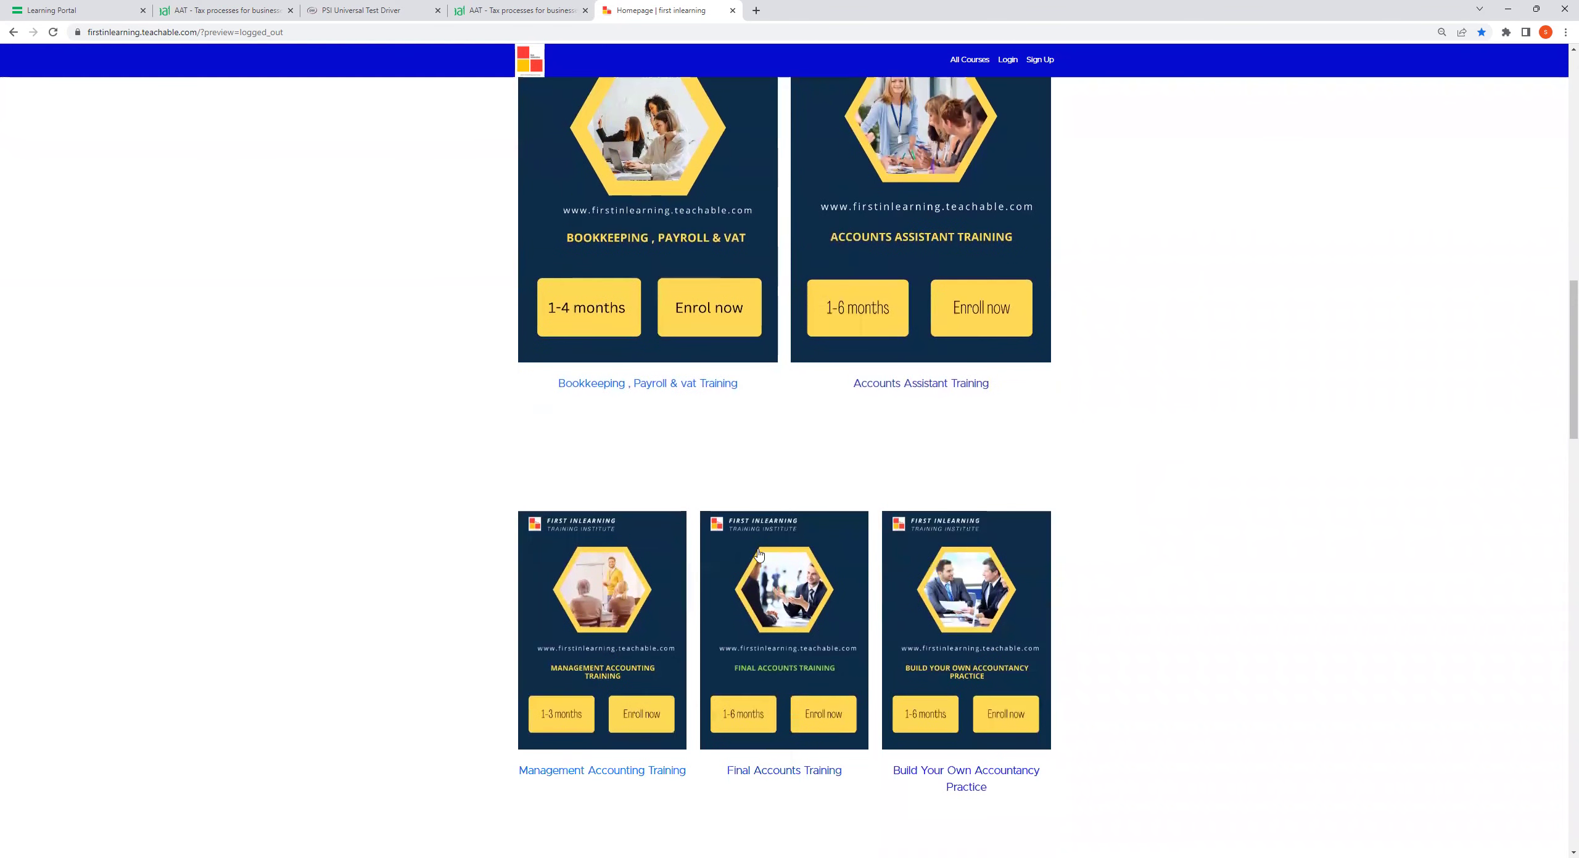
{"action": "scroll", "coordinate": [760, 556], "scroll_direction": "down", "scroll_amount": 2}
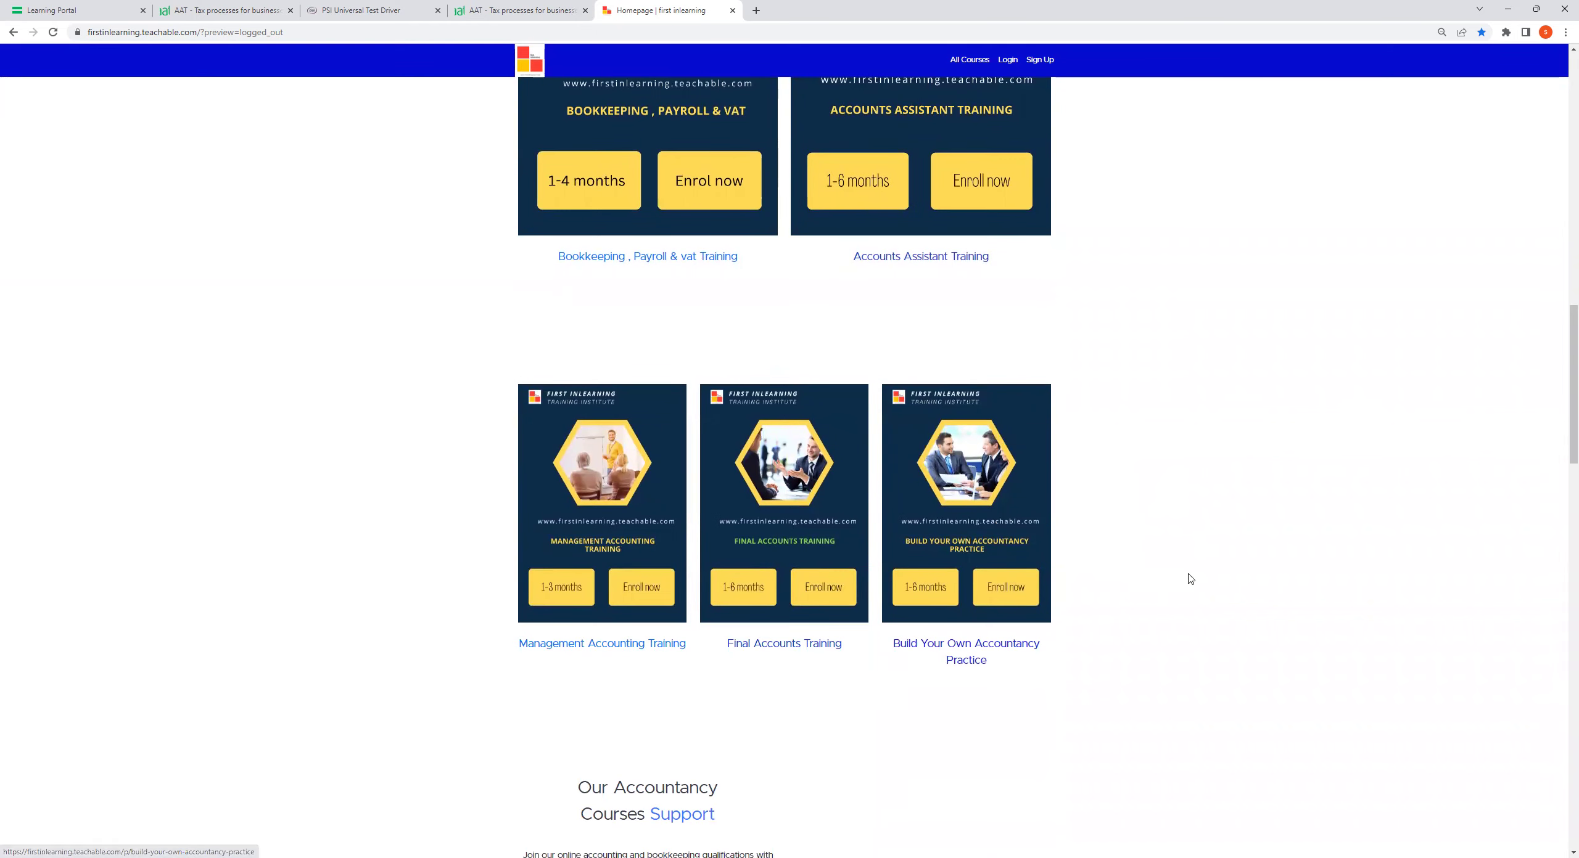
{"action": "scroll", "coordinate": [1141, 573], "scroll_direction": "up", "scroll_amount": 2}
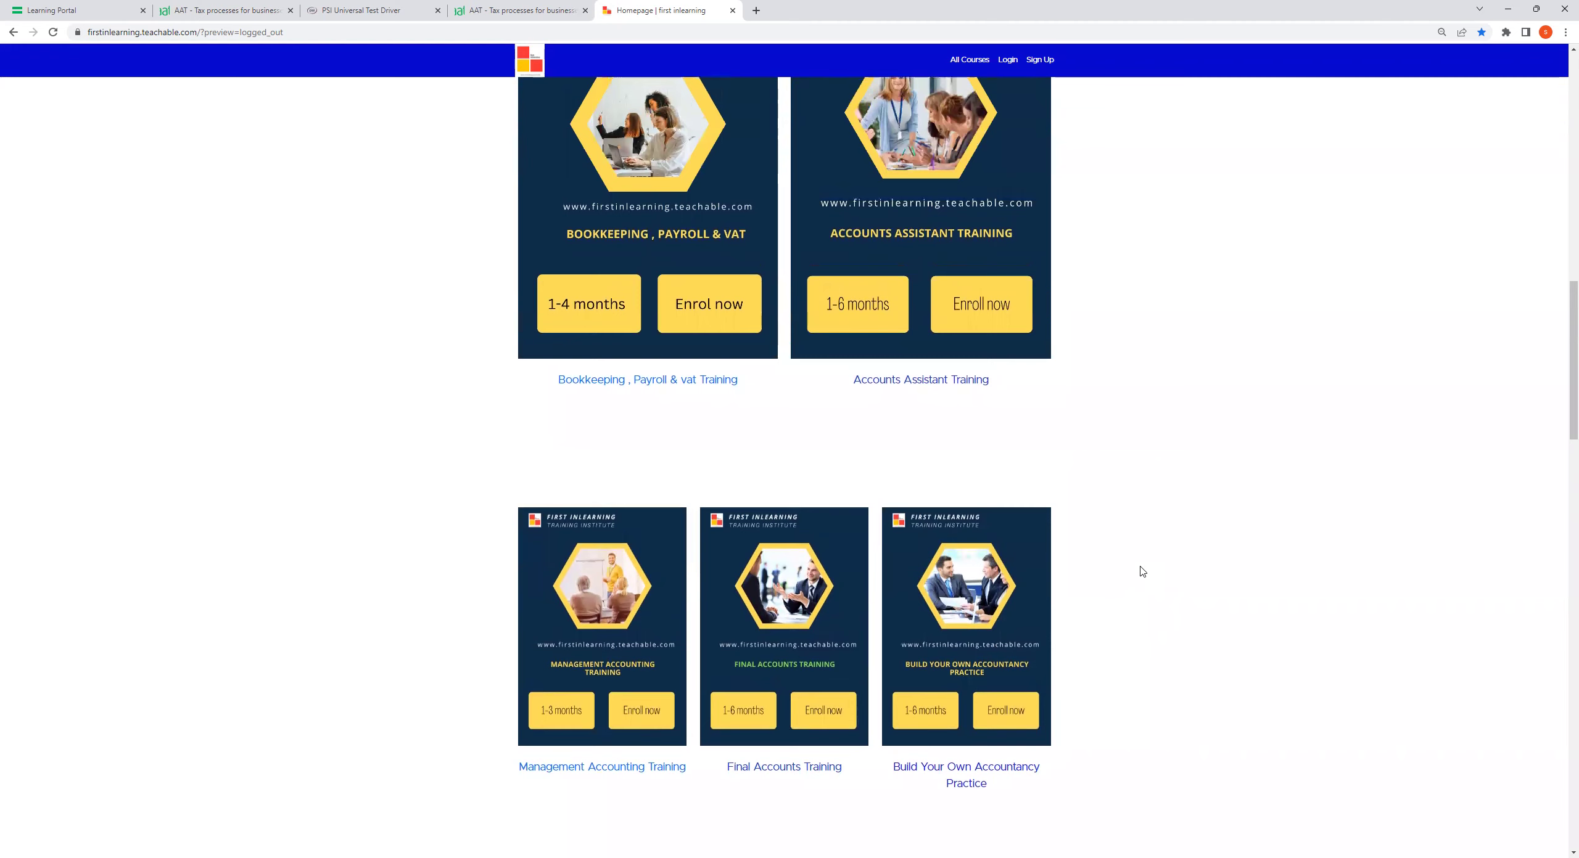
{"action": "scroll", "coordinate": [1141, 573], "scroll_direction": "up", "scroll_amount": 1}
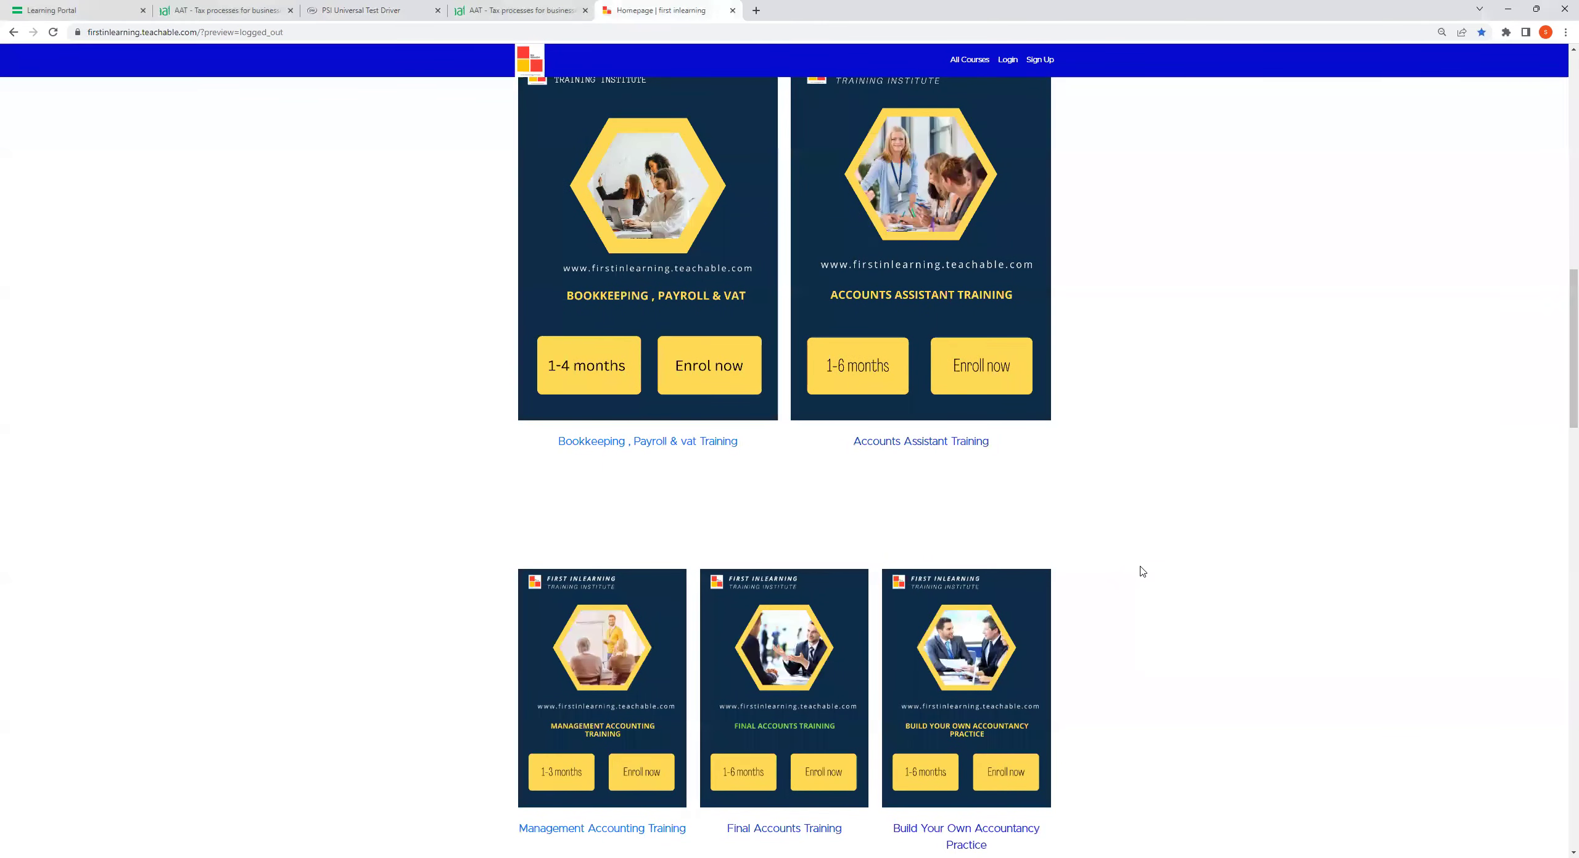
{"action": "scroll", "coordinate": [1141, 572], "scroll_direction": "up", "scroll_amount": 10}
{"action": "scroll", "coordinate": [1141, 572], "scroll_direction": "up", "scroll_amount": 5}
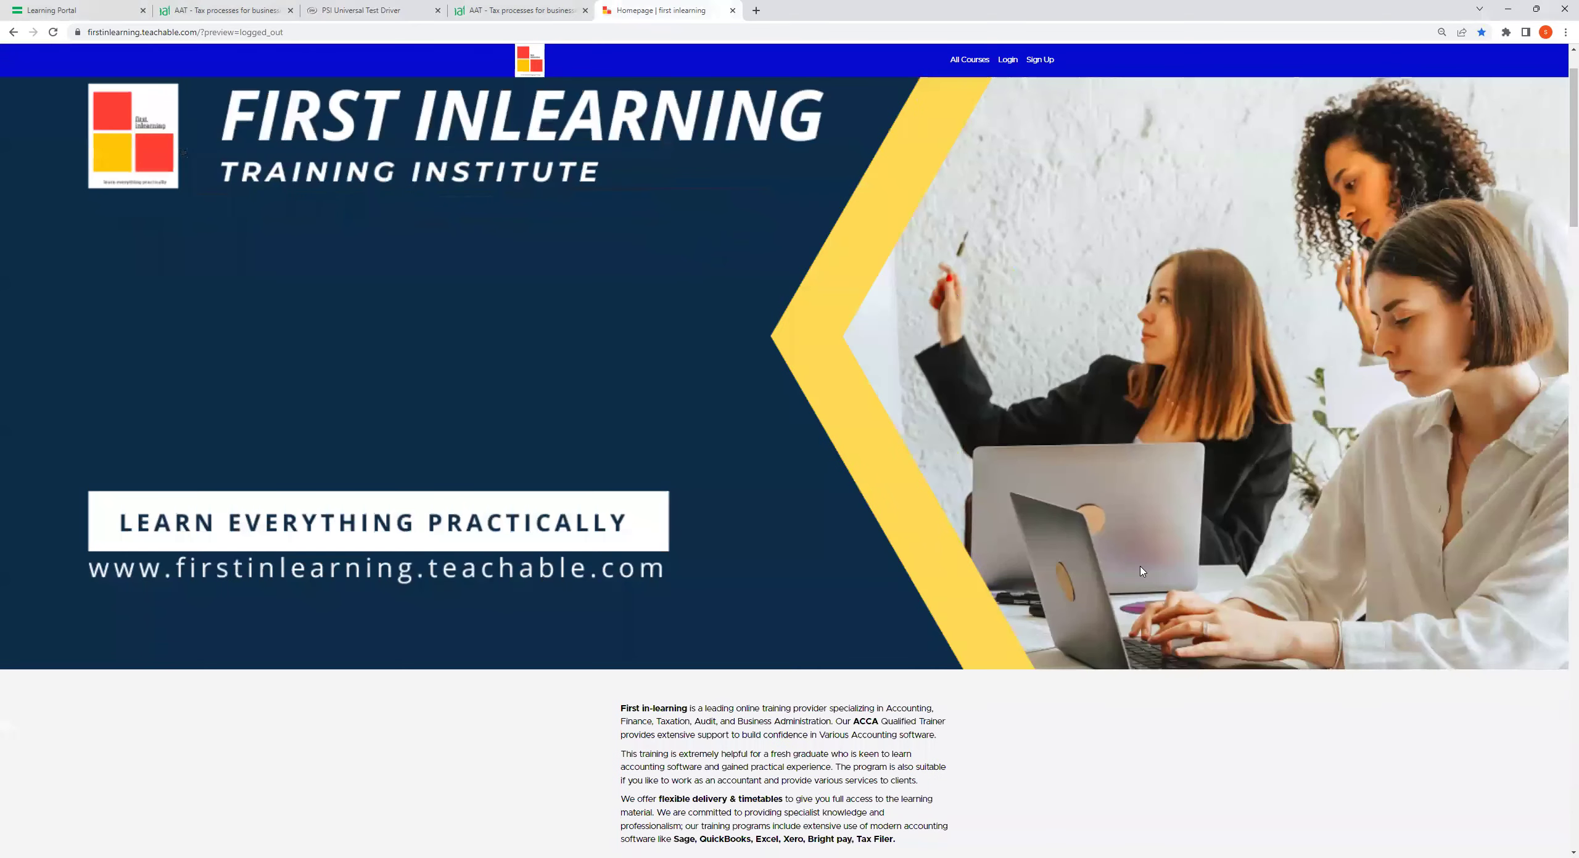